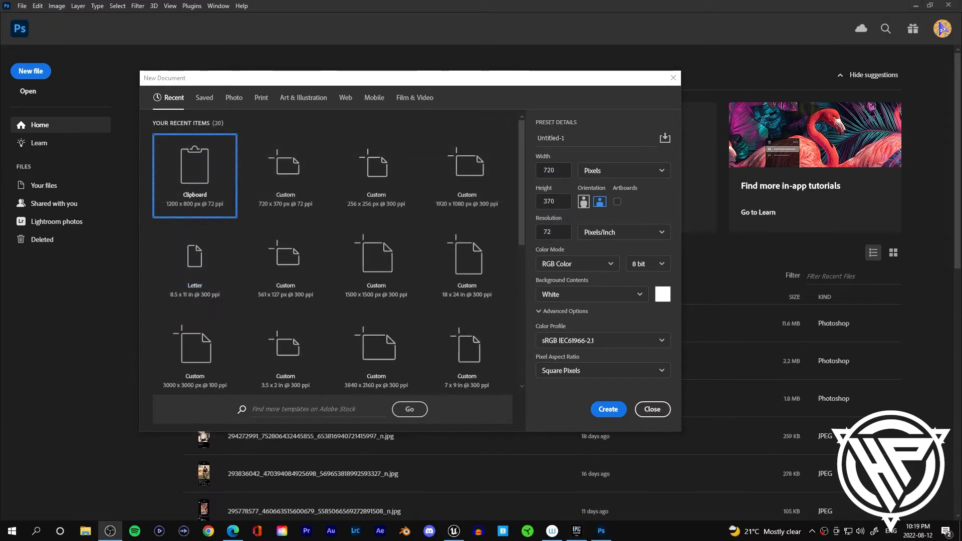
Step: Create a new 1920 × 1080 px document with a resolution of 72 pixels/inch
{"action": "key", "text": "alt+Tab"}
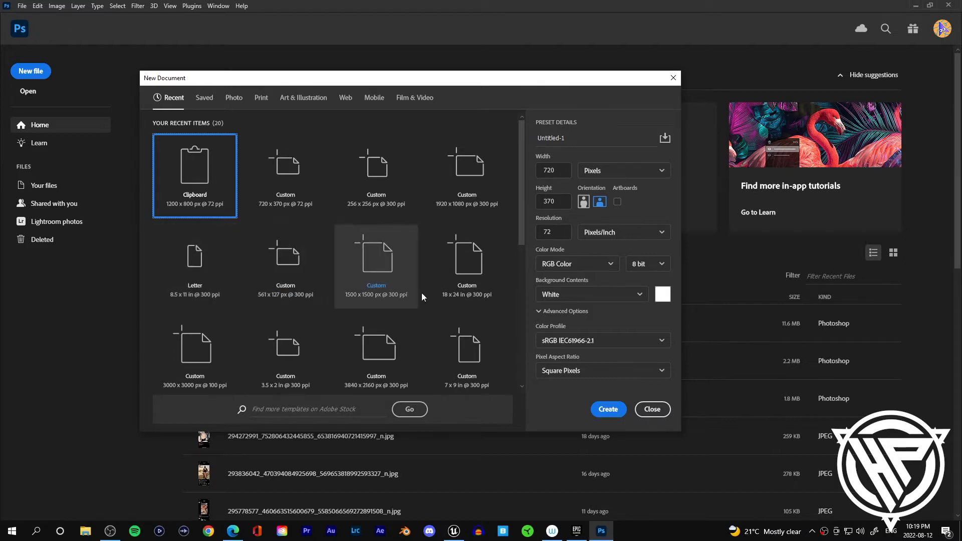
{"action": "left_click", "coordinate": [472, 194]}
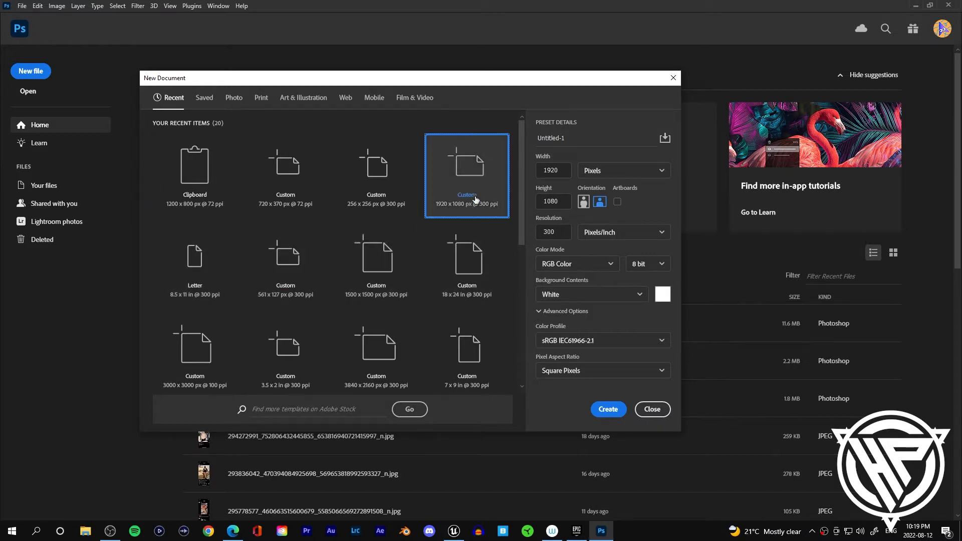
{"action": "left_click_drag", "start_coordinate": [563, 231], "coordinate": [531, 231]}
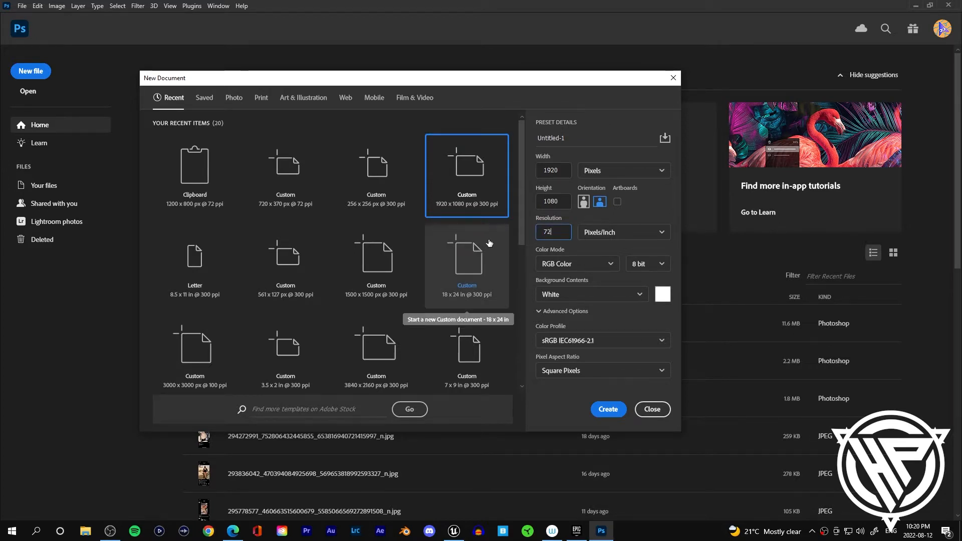
{"action": "left_click", "coordinate": [608, 409]}
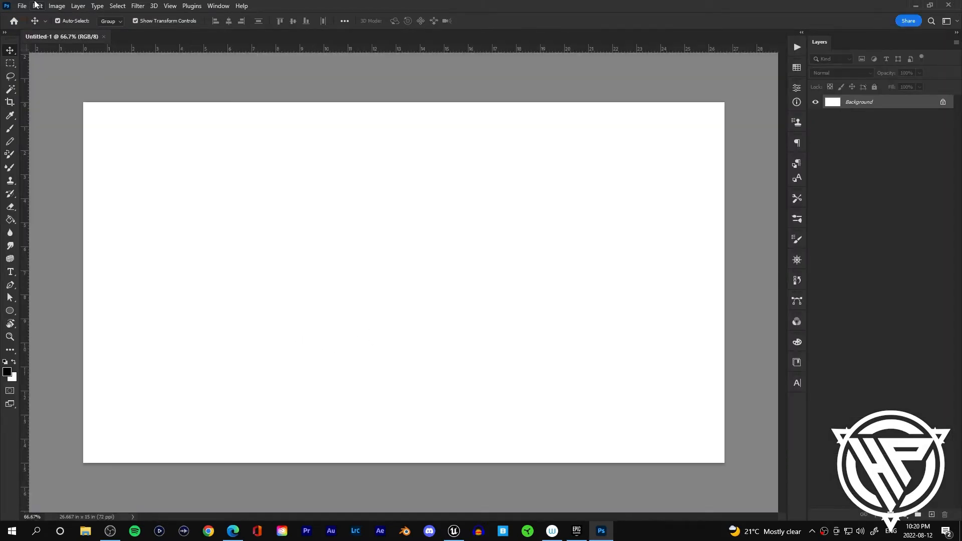
Step: Paste the electric chair photo and scale and position it to fill the canvas
{"action": "left_click", "coordinate": [36, 6]}
{"action": "left_click", "coordinate": [64, 94]}
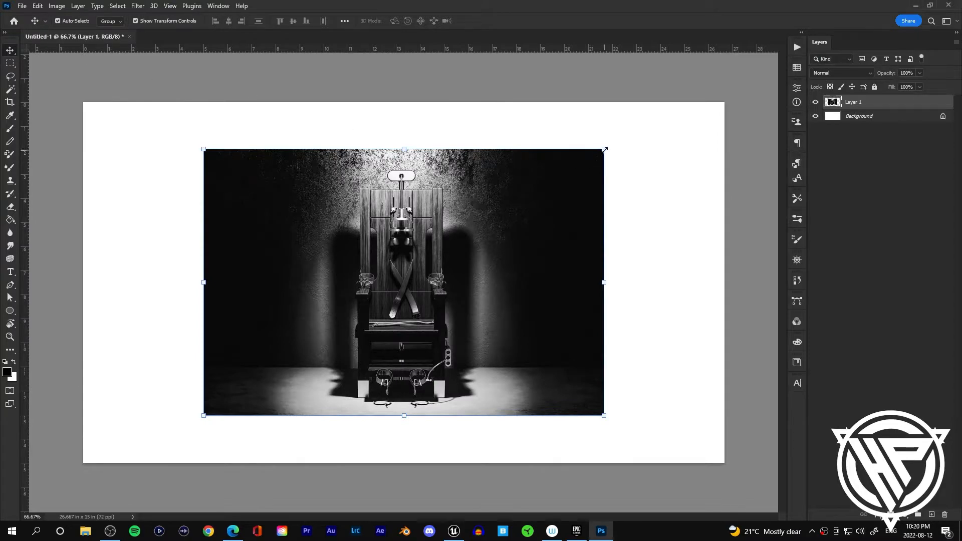
{"action": "left_click_drag", "start_coordinate": [730, 87], "coordinate": [773, 37]}
{"action": "left_click_drag", "start_coordinate": [456, 251], "coordinate": [381, 306]}
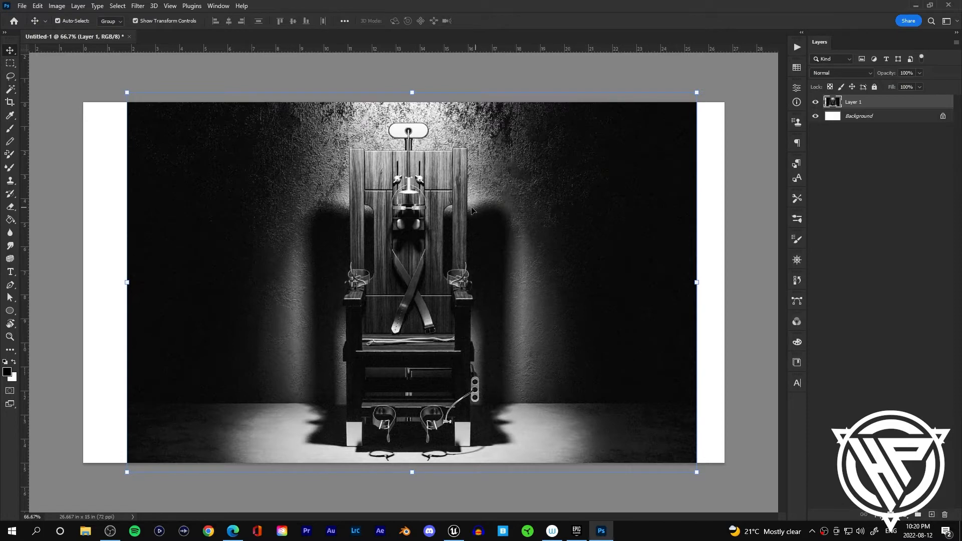
Step: Fill the background layer with black using the Paint Bucket
{"action": "left_click", "coordinate": [105, 248]}
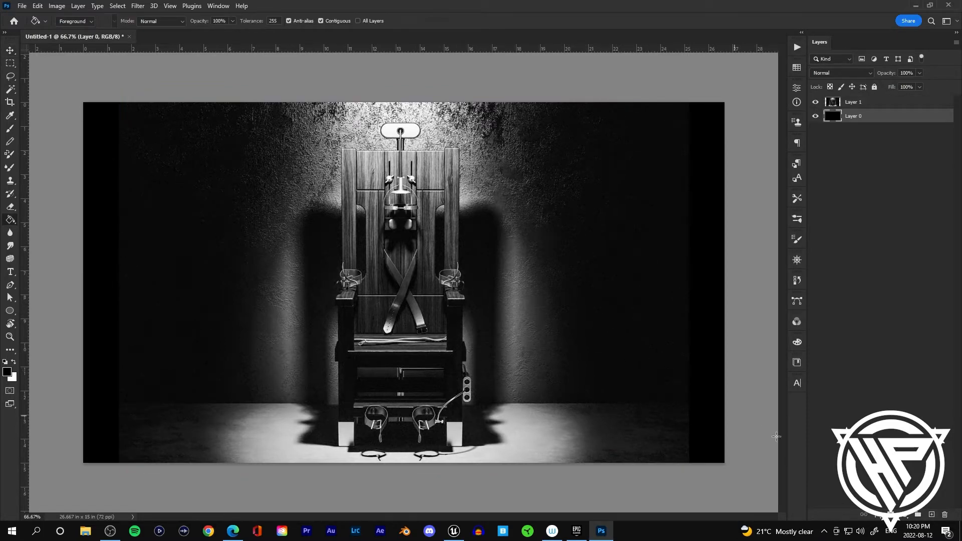
Step: Use the Clone Stamp on the chair photo layer to retouch its lower-right corner
{"action": "key", "text": "s"}
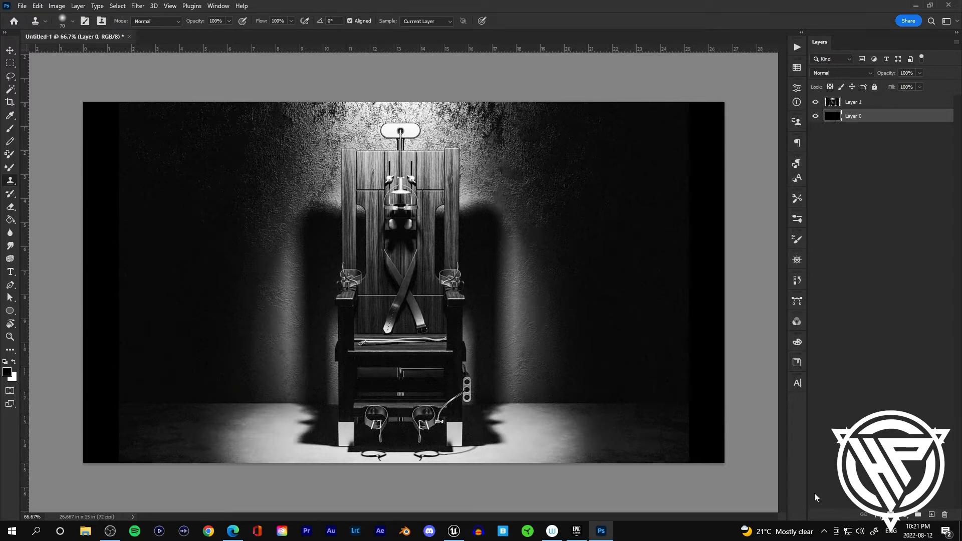
{"action": "left_click", "coordinate": [852, 107]}
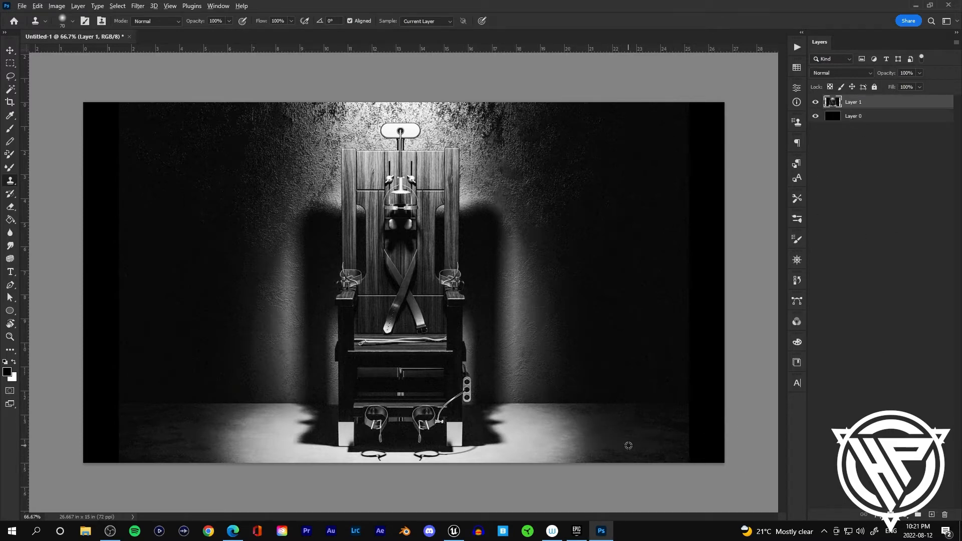
{"action": "left_click_drag", "start_coordinate": [729, 449], "coordinate": [739, 451]}
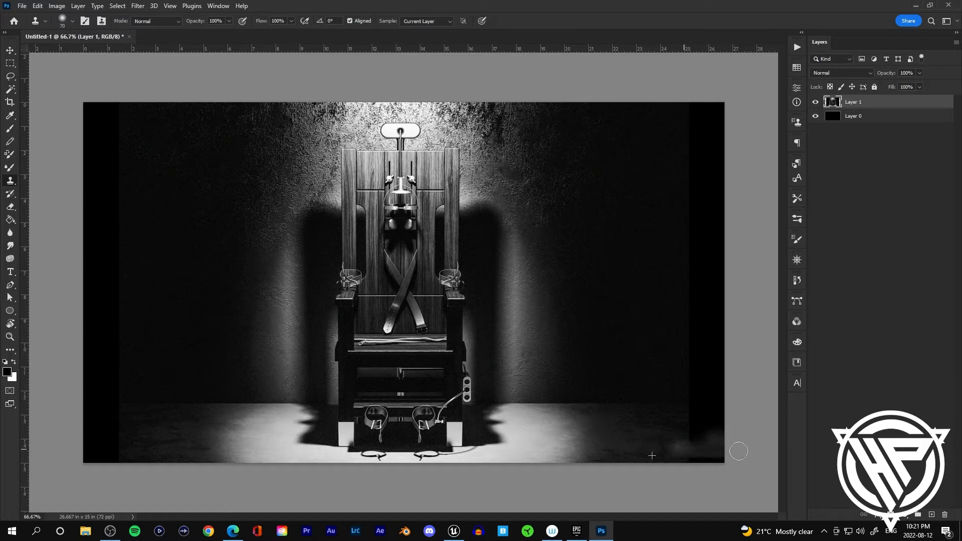
{"action": "key", "text": "ctrl+z"}
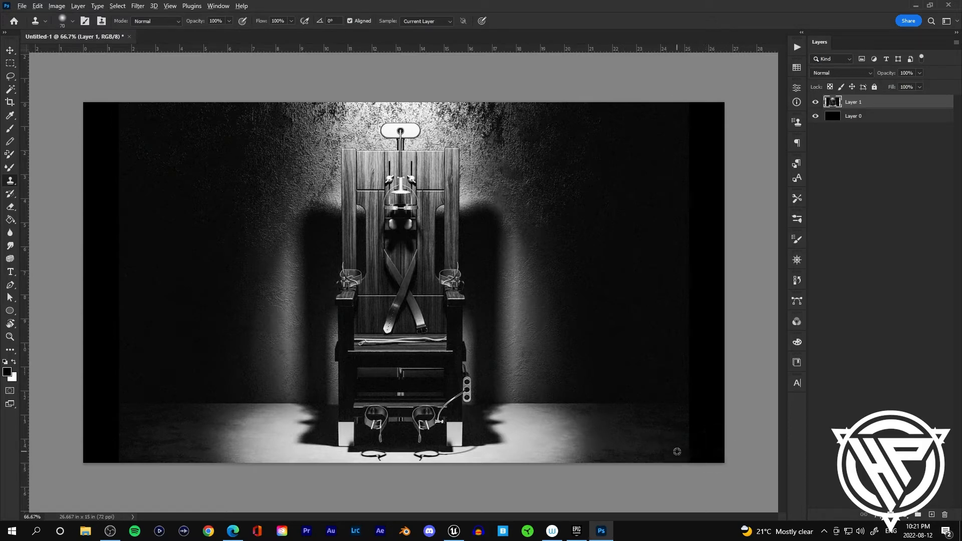
{"action": "mouse_move", "coordinate": [685, 454]}
{"action": "left_mouse_down"}
{"action": "mouse_move", "coordinate": [746, 455]}
{"action": "mouse_move", "coordinate": [686, 457]}
{"action": "left_mouse_up"}
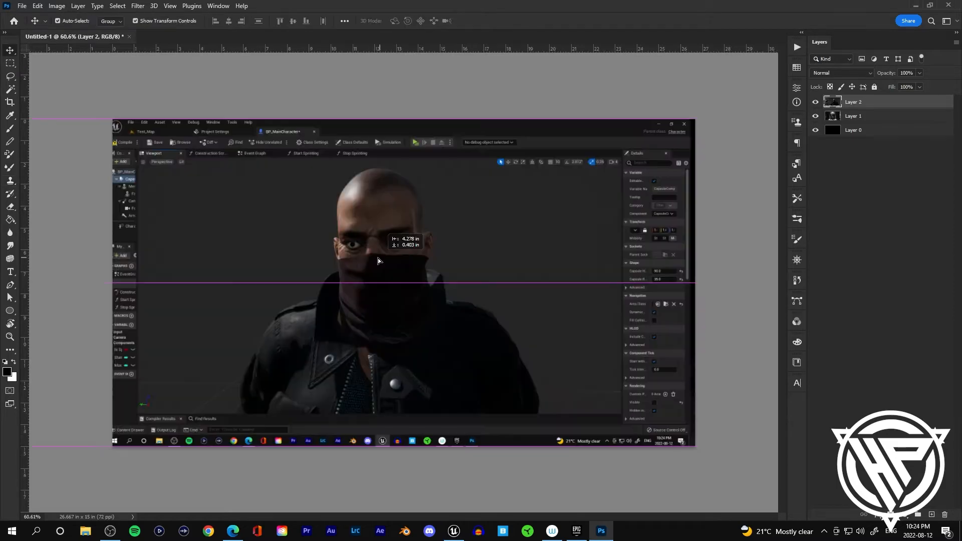
{"action": "left_click_drag", "start_coordinate": [386, 265], "coordinate": [377, 261]}
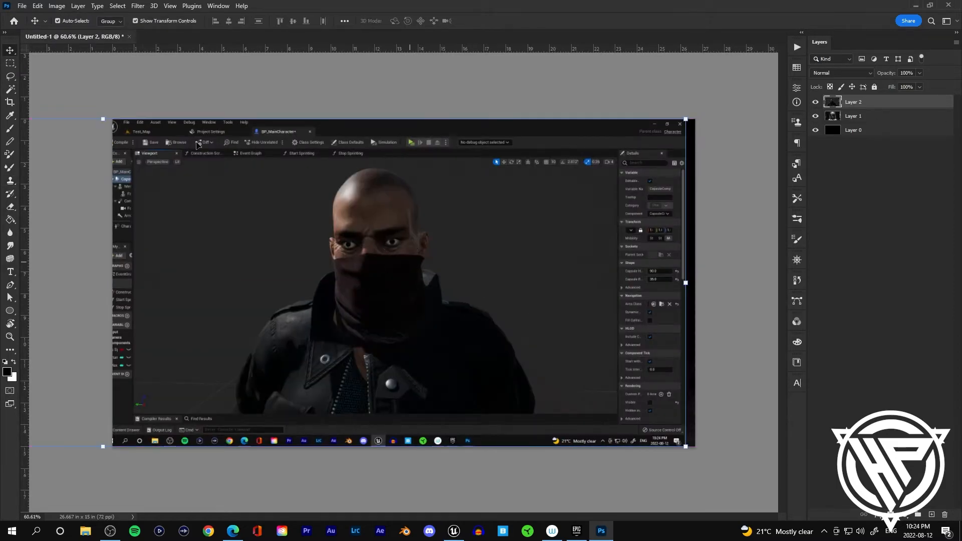
Step: Zoom in on the pasted character and trace a Pen path up its left shoulder
{"action": "scroll", "coordinate": [340, 243], "scroll_direction": "up", "scroll_amount": 3}
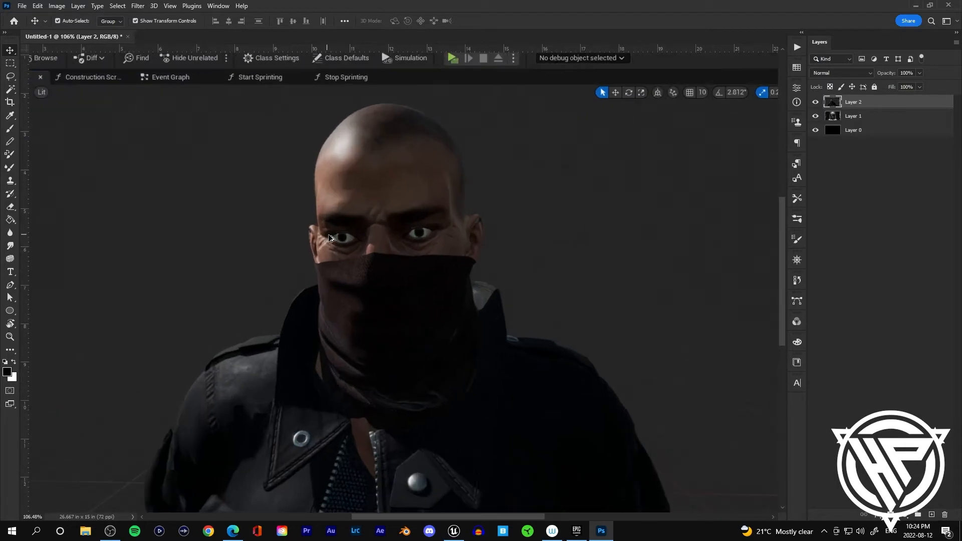
{"action": "scroll", "coordinate": [331, 238], "scroll_direction": "down", "scroll_amount": 1}
{"action": "scroll", "coordinate": [225, 384], "scroll_direction": "up", "scroll_amount": 2}
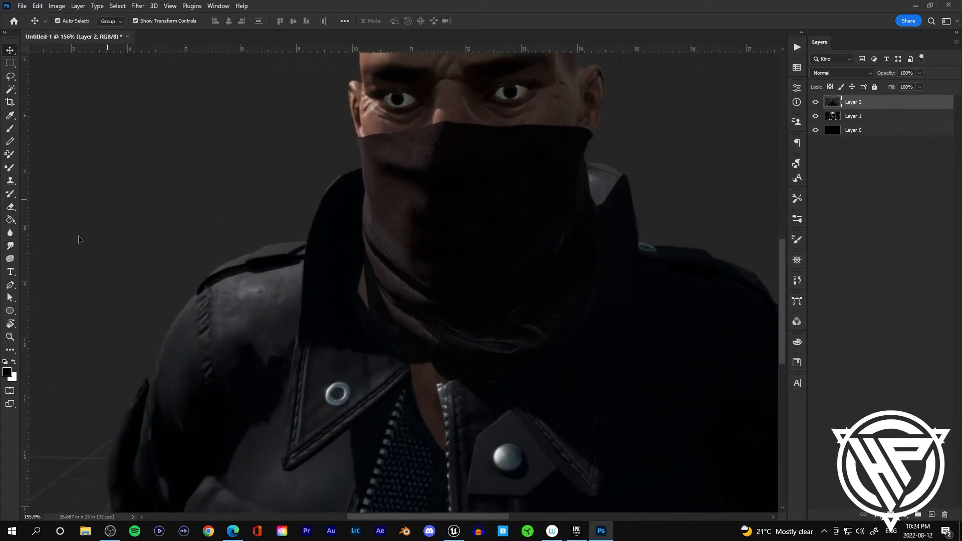
{"action": "left_click", "coordinate": [10, 285]}
{"action": "scroll", "coordinate": [161, 378], "scroll_direction": "up", "scroll_amount": 2}
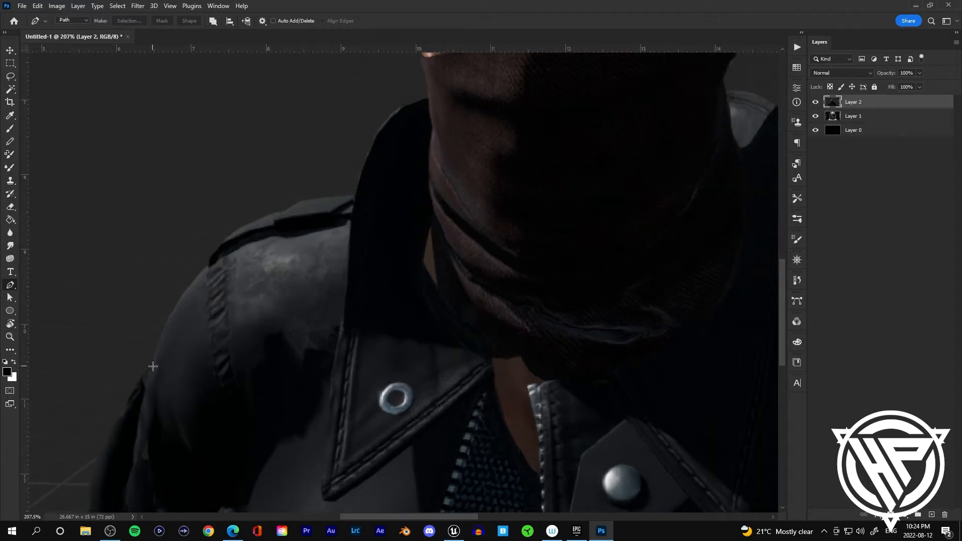
{"action": "scroll", "coordinate": [152, 366], "scroll_direction": "down", "scroll_amount": 2}
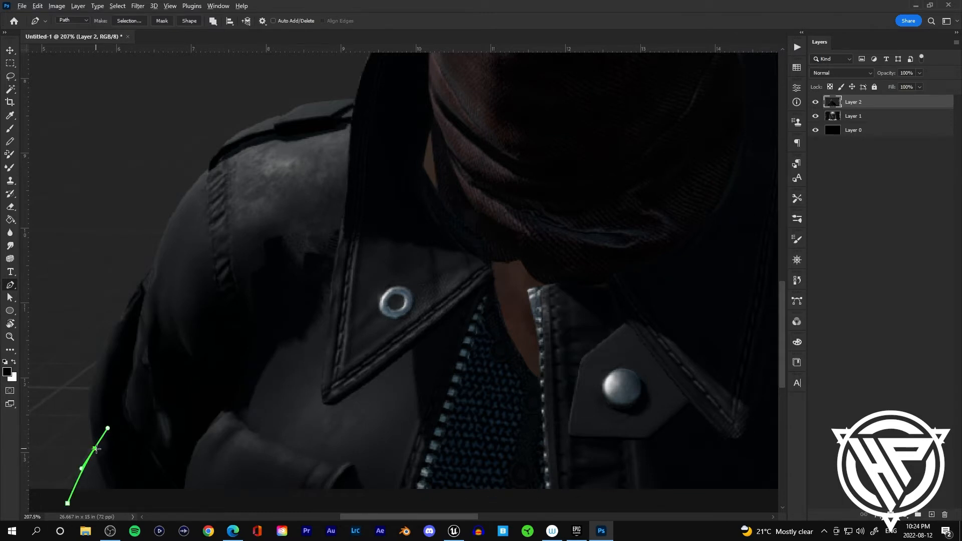
{"action": "left_click_drag", "start_coordinate": [99, 367], "coordinate": [110, 340]}
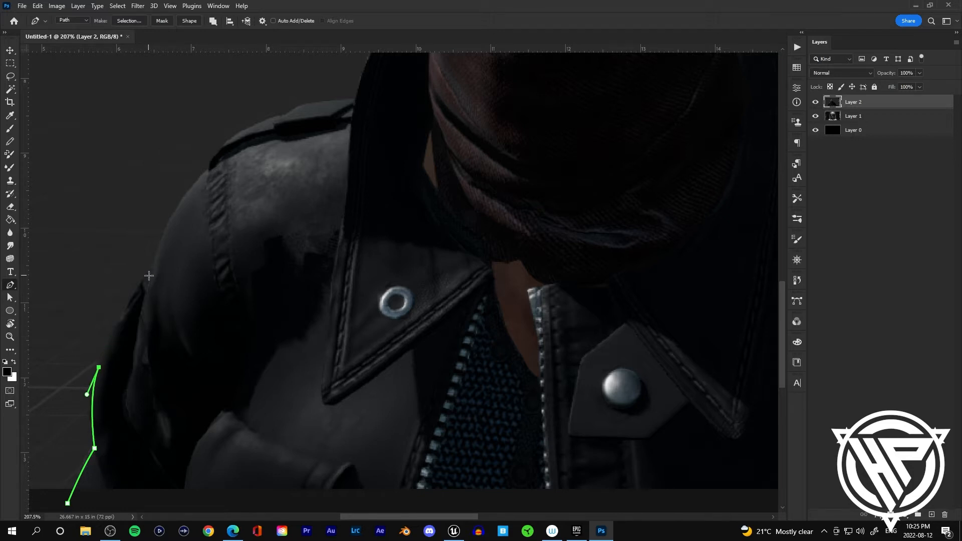
{"action": "left_click_drag", "start_coordinate": [150, 272], "coordinate": [176, 236]}
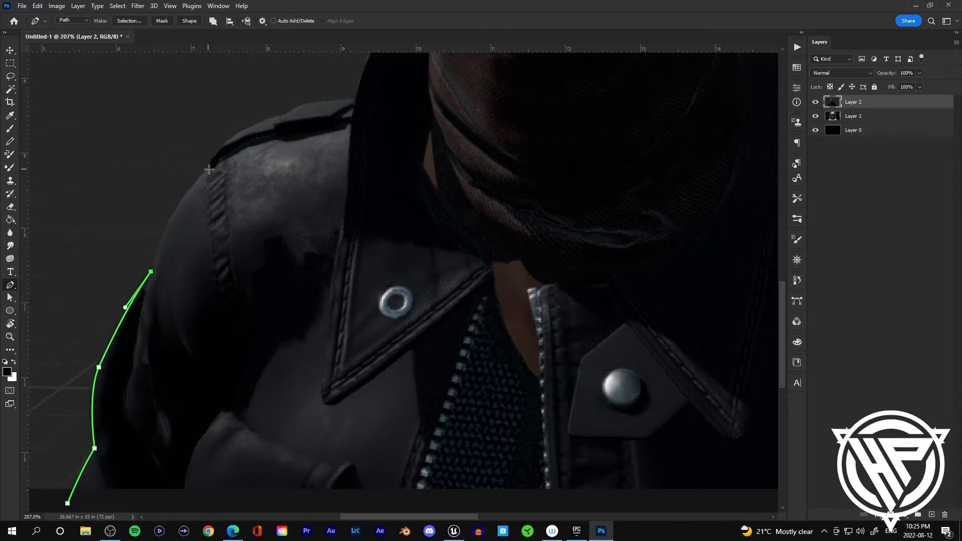
{"action": "left_click_drag", "start_coordinate": [208, 170], "coordinate": [244, 141]}
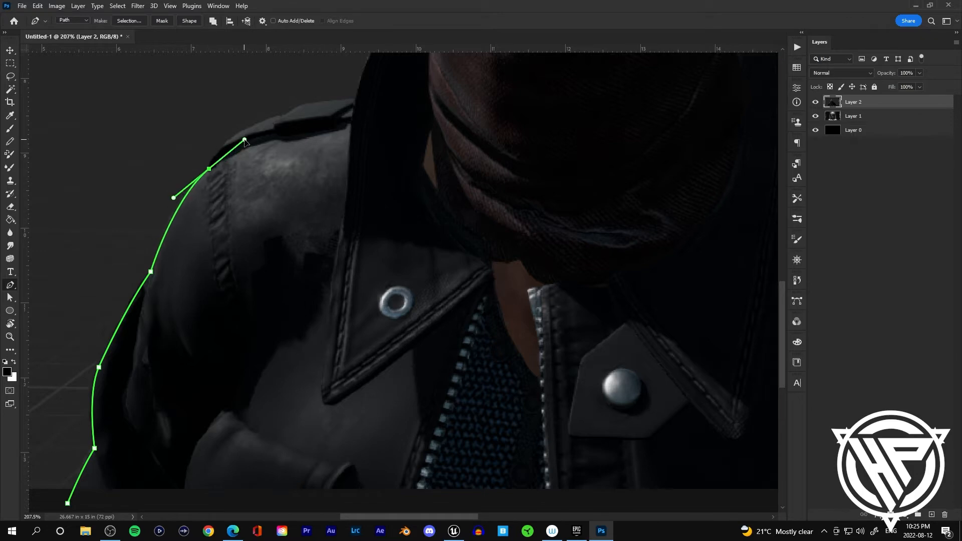
{"action": "left_click_drag", "start_coordinate": [284, 116], "coordinate": [350, 101]}
{"action": "left_click", "coordinate": [284, 116], "text": "alt"}
{"action": "left_click", "coordinate": [300, 106]}
{"action": "scroll", "coordinate": [309, 116], "scroll_direction": "up", "scroll_amount": 5}
{"action": "left_click_drag", "start_coordinate": [298, 162], "coordinate": [347, 159]}
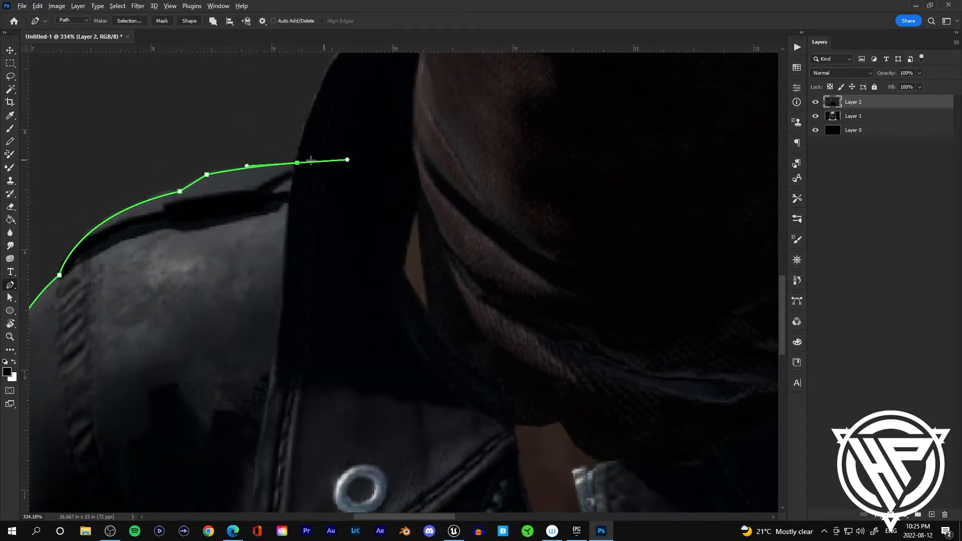
Step: Continue the Pen path along the collar and up the left side of the head to its crown
{"action": "left_click", "coordinate": [298, 163], "text": "alt"}
{"action": "scroll", "coordinate": [301, 162], "scroll_direction": "down", "scroll_amount": 2}
{"action": "left_click_drag", "start_coordinate": [267, 181], "coordinate": [239, 287]}
{"action": "left_click", "coordinate": [267, 181], "text": "alt"}
{"action": "left_click", "coordinate": [300, 169], "text": "alt"}
{"action": "scroll", "coordinate": [305, 154], "scroll_direction": "up", "scroll_amount": 4}
{"action": "left_click", "coordinate": [290, 99], "text": "alt"}
{"action": "scroll", "coordinate": [216, 204], "scroll_direction": "up", "scroll_amount": 2}
{"action": "left_click", "coordinate": [218, 232], "text": "alt"}
{"action": "left_click_drag", "start_coordinate": [209, 146], "coordinate": [243, 116]}
{"action": "left_click", "coordinate": [209, 146], "text": "alt"}
{"action": "left_click", "coordinate": [224, 121], "text": "alt"}
{"action": "left_click_drag", "start_coordinate": [331, 136], "coordinate": [266, 412]}
{"action": "left_click_drag", "start_coordinate": [178, 309], "coordinate": [180, 277]}
{"action": "left_click", "coordinate": [177, 309], "text": "alt"}
{"action": "left_click_drag", "start_coordinate": [170, 223], "coordinate": [226, 162]}
{"action": "left_click", "coordinate": [170, 223], "text": "alt"}
{"action": "scroll", "coordinate": [200, 225], "scroll_direction": "down", "scroll_amount": 5}
{"action": "left_click", "coordinate": [176, 211], "text": "alt"}
{"action": "left_click_drag", "start_coordinate": [326, 118], "coordinate": [410, 112]}
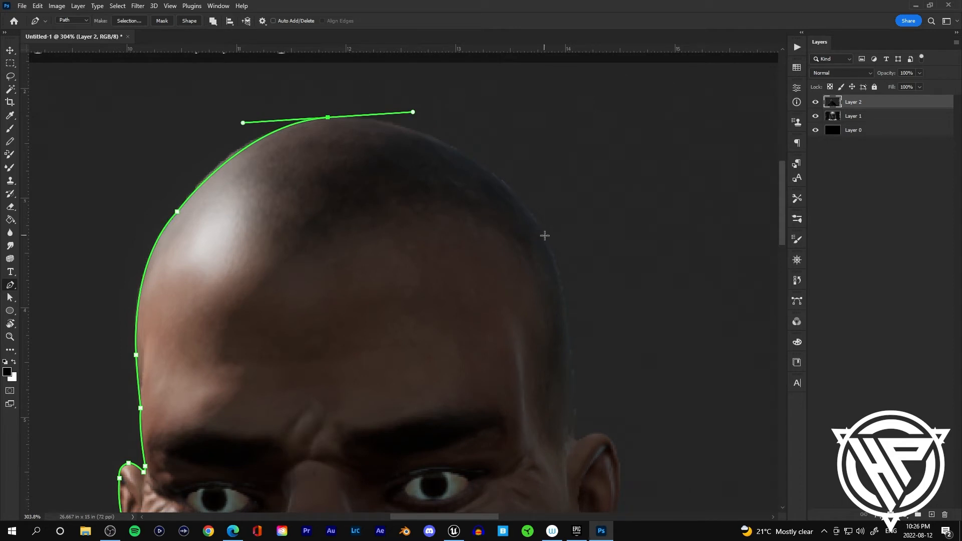
Step: Continue the path around the right side of the head and ear down to the mask
{"action": "left_click_drag", "start_coordinate": [543, 236], "coordinate": [576, 304]}
{"action": "left_click", "coordinate": [544, 236], "text": "alt"}
{"action": "left_click_drag", "start_coordinate": [573, 440], "coordinate": [528, 477]}
{"action": "left_click", "coordinate": [533, 334], "text": "alt"}
{"action": "scroll", "coordinate": [561, 348], "scroll_direction": "up", "scroll_amount": 5}
{"action": "left_click_drag", "start_coordinate": [525, 328], "coordinate": [595, 401]}
{"action": "left_click", "coordinate": [524, 328], "text": "alt"}
{"action": "left_click", "coordinate": [566, 320], "text": "alt"}
{"action": "left_click", "coordinate": [589, 363], "text": "alt"}
{"action": "left_click_drag", "start_coordinate": [589, 365], "coordinate": [563, 221]}
{"action": "left_click_drag", "start_coordinate": [524, 389], "coordinate": [473, 472]}
{"action": "left_click", "coordinate": [524, 389], "text": "alt"}
{"action": "left_click_drag", "start_coordinate": [520, 406], "coordinate": [505, 417]}
{"action": "left_click", "coordinate": [520, 406], "text": "alt"}
{"action": "left_click_drag", "start_coordinate": [520, 406], "coordinate": [419, 243]}
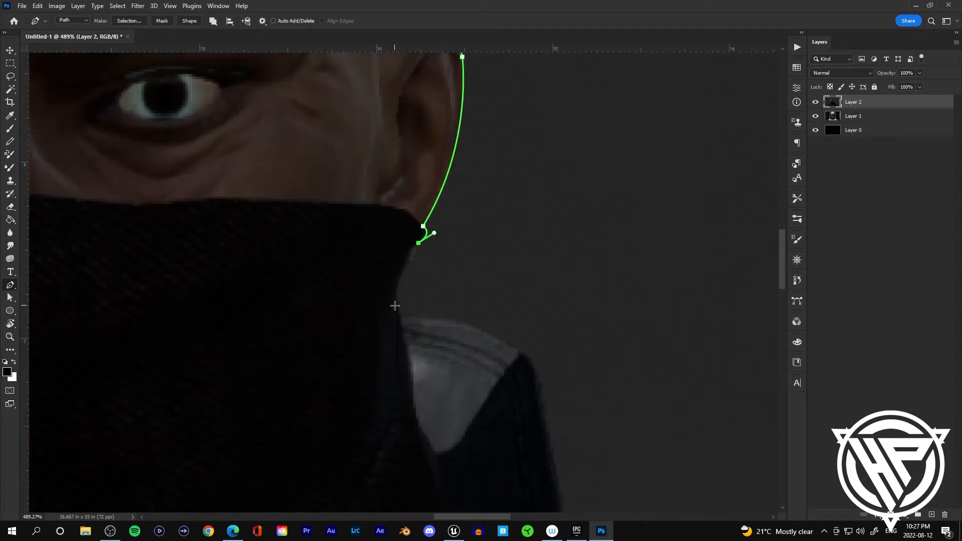
Step: Finish the path around the right shoulder down to the bottom and convert it to a selection
{"action": "left_click_drag", "start_coordinate": [393, 304], "coordinate": [399, 335]}
{"action": "left_click_drag", "start_coordinate": [436, 291], "coordinate": [444, 417]}
{"action": "left_click", "coordinate": [437, 290], "text": "alt"}
{"action": "left_click_drag", "start_coordinate": [486, 305], "coordinate": [506, 328]}
{"action": "left_click", "coordinate": [486, 305], "text": "alt"}
{"action": "left_click", "coordinate": [487, 297]}
{"action": "left_click_drag", "start_coordinate": [649, 313], "coordinate": [676, 354]}
{"action": "left_click", "coordinate": [649, 313], "text": "alt"}
{"action": "left_click_drag", "start_coordinate": [496, 337], "coordinate": [510, 386]}
{"action": "left_click", "coordinate": [497, 338], "text": "alt"}
{"action": "left_click_drag", "start_coordinate": [496, 337], "coordinate": [357, 156]}
{"action": "left_click", "coordinate": [382, 175]}
{"action": "left_click", "coordinate": [468, 296], "text": "alt"}
{"action": "left_click_drag", "start_coordinate": [468, 296], "coordinate": [497, 352]}
{"action": "left_click", "coordinate": [493, 329], "text": "alt"}
{"action": "left_click_drag", "start_coordinate": [523, 412], "coordinate": [307, 178]}
{"action": "left_click_drag", "start_coordinate": [352, 258], "coordinate": [375, 296]}
{"action": "left_click_drag", "start_coordinate": [367, 206], "coordinate": [393, 315]}
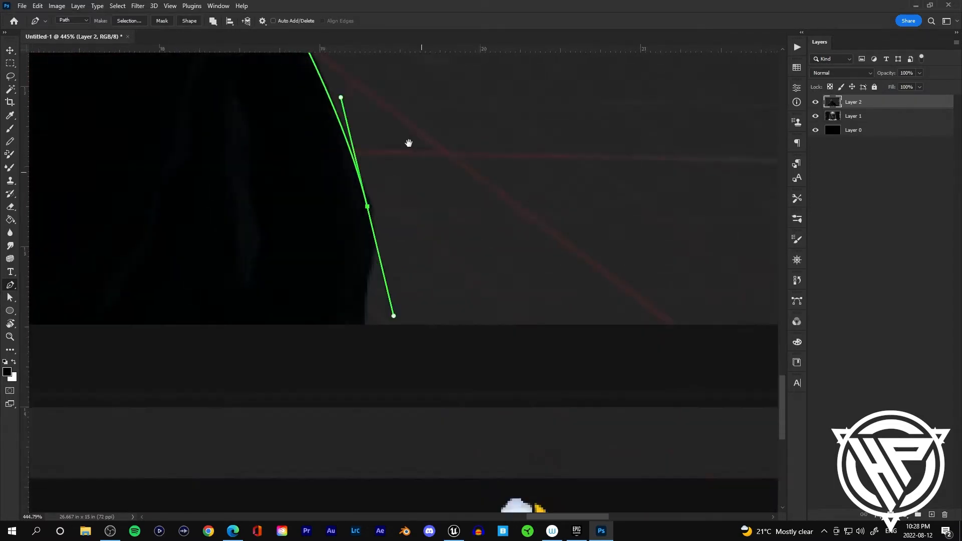
{"action": "left_click", "coordinate": [337, 148], "text": "alt"}
{"action": "left_click_drag", "start_coordinate": [337, 245], "coordinate": [322, 290]}
{"action": "left_click", "coordinate": [337, 245], "text": "alt"}
{"action": "left_click", "coordinate": [327, 334]}
{"action": "left_click_drag", "start_coordinate": [125, 281], "coordinate": [651, 308]}
{"action": "left_click", "coordinate": [240, 376]}
{"action": "scroll", "coordinate": [373, 299], "scroll_direction": "down", "scroll_amount": 5}
{"action": "scroll", "coordinate": [374, 299], "scroll_direction": "down", "scroll_amount": 3}
{"action": "key", "text": "ctrl+Return"}
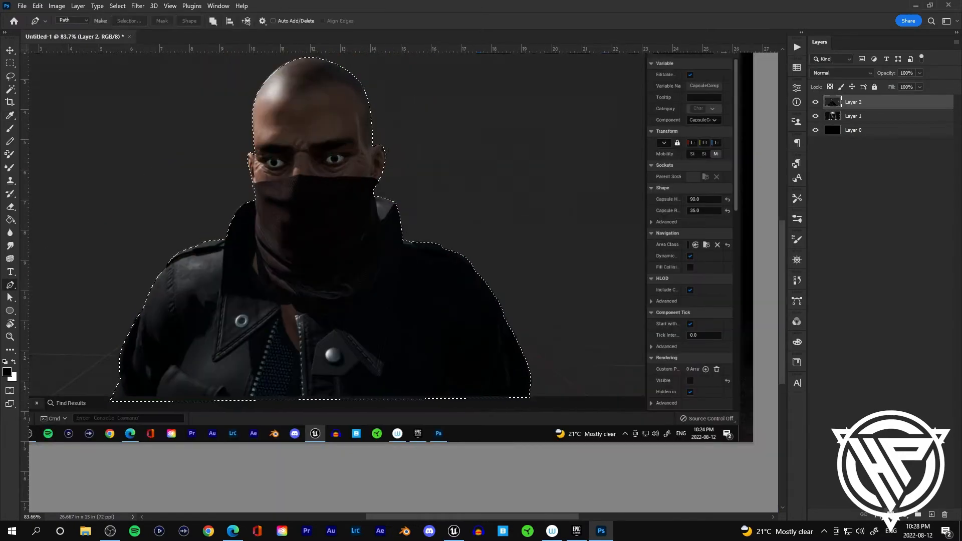
Step: Add a layer mask from the selection to the character layer and move the character leftward
{"action": "left_click", "coordinate": [890, 514]}
{"action": "key", "text": "v"}
{"action": "left_click_drag", "start_coordinate": [408, 222], "coordinate": [217, 257]}
Step: Enlarge the character to about 135% and place it at the left side of the canvas
{"action": "right_click", "coordinate": [894, 102]}
{"action": "left_click", "coordinate": [821, 251]}
{"action": "left_click_drag", "start_coordinate": [359, 185], "coordinate": [477, 87]}
{"action": "left_click_drag", "start_coordinate": [261, 241], "coordinate": [227, 283]}
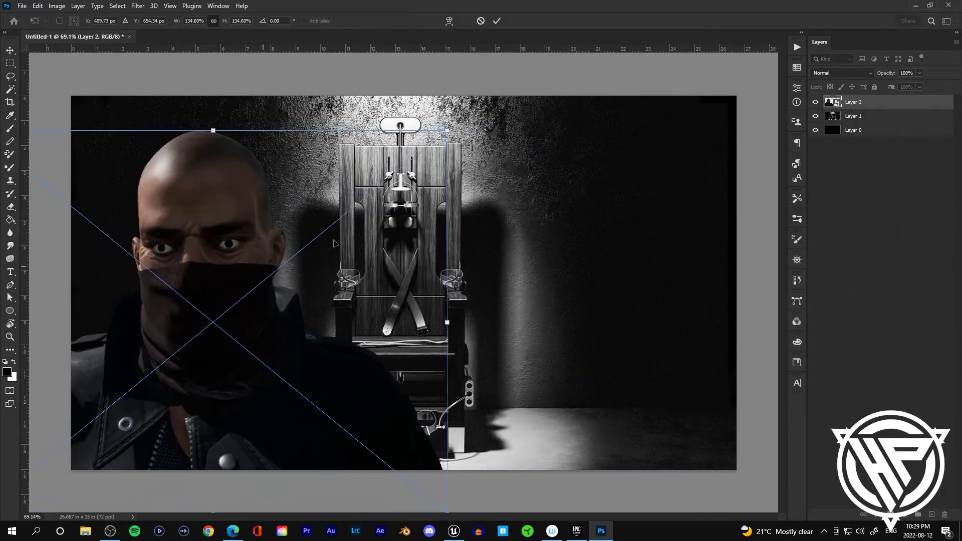
{"action": "left_click_drag", "start_coordinate": [481, 109], "coordinate": [500, 136]}
{"action": "left_click_drag", "start_coordinate": [208, 298], "coordinate": [190, 298]}
{"action": "left_click", "coordinate": [479, 75]}
{"action": "left_click", "coordinate": [479, 75]}
Step: Fill a diagonal band with black on a new layer across the upper canvas and move it below the character layer
{"action": "scroll", "coordinate": [298, 373], "scroll_direction": "up", "scroll_amount": 2}
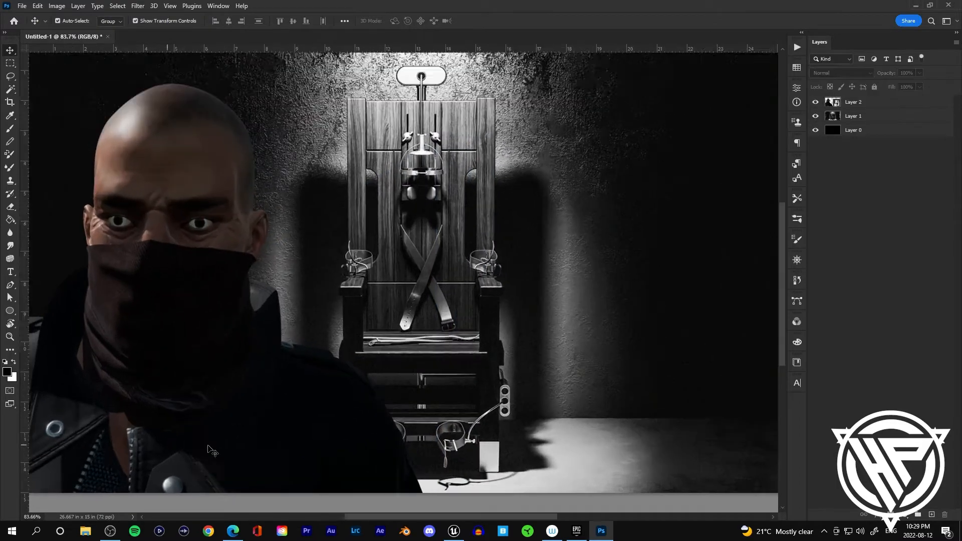
{"action": "scroll", "coordinate": [178, 380], "scroll_direction": "up", "scroll_amount": 6}
{"action": "left_click_drag", "start_coordinate": [37, 314], "coordinate": [771, 192]}
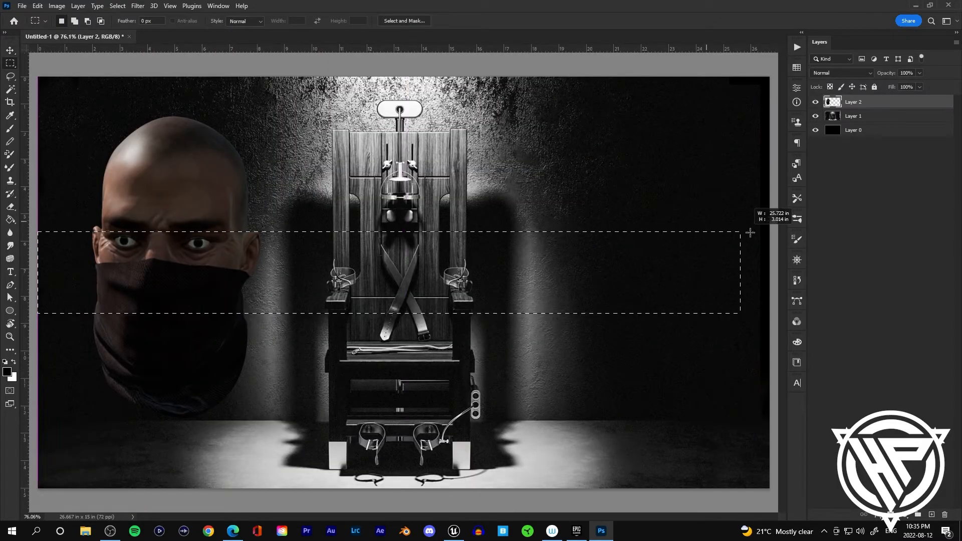
{"action": "left_click", "coordinate": [931, 514]}
{"action": "key", "text": "alt+BackSpace"}
{"action": "key", "text": "v"}
{"action": "left_click_drag", "start_coordinate": [581, 264], "coordinate": [580, 176]}
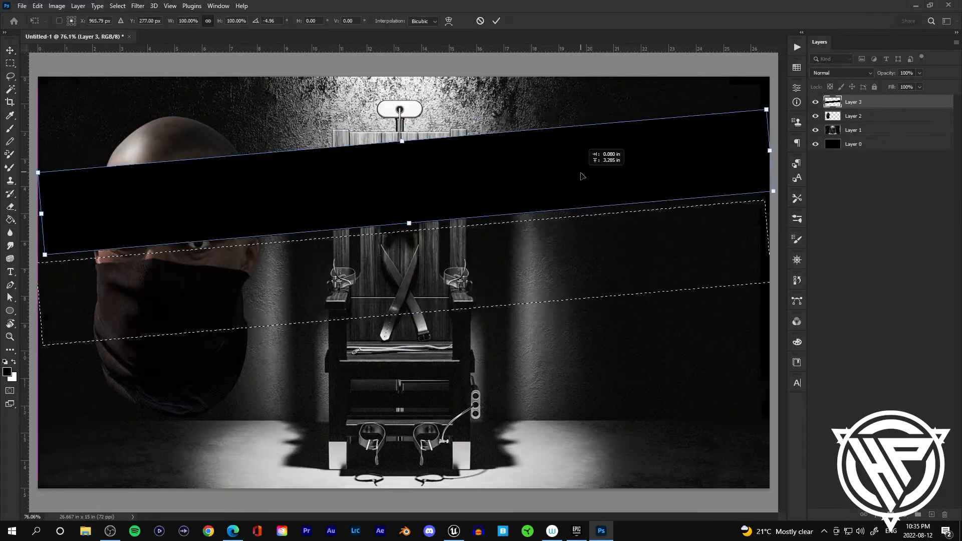
{"action": "key", "text": "Return"}
{"action": "left_click_drag", "start_coordinate": [853, 102], "coordinate": [853, 123]}
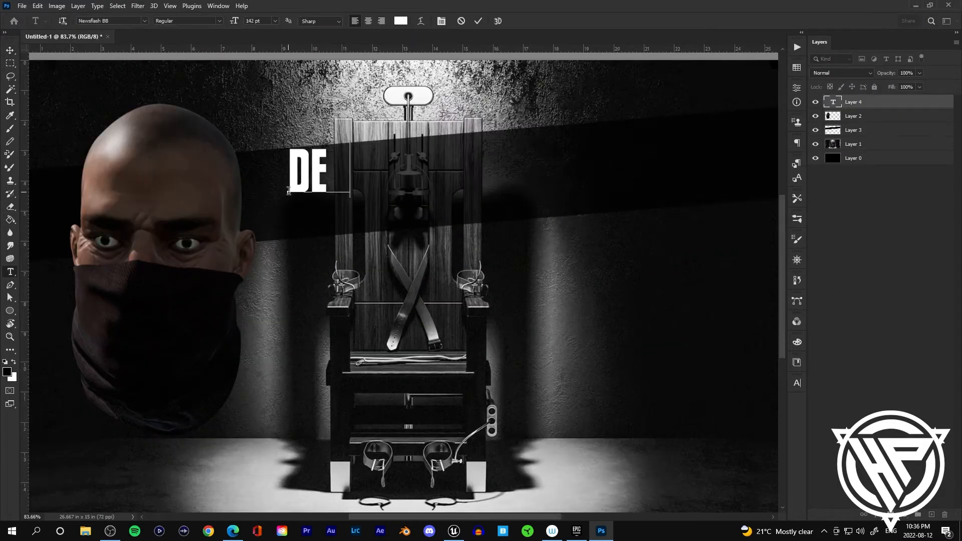
Step: Set the DEATH SENTENCE title's tracking to 100 in the Character panel and nudge it left
{"action": "left_click", "coordinate": [796, 383]}
{"action": "left_click_drag", "start_coordinate": [742, 419], "coordinate": [767, 419]}
{"action": "type", "text": "100"}
{"action": "key", "text": "Return"}
{"action": "key", "text": "shift+Left"}
{"action": "key", "text": "shift+Left"}
{"action": "key", "text": "shift+Left"}
{"action": "key", "text": "shift+Left"}
{"action": "key", "text": "shift+Left"}
{"action": "key", "text": "shift+Left"}
{"action": "key", "text": "shift+Left"}
{"action": "key", "text": "shift+Left"}
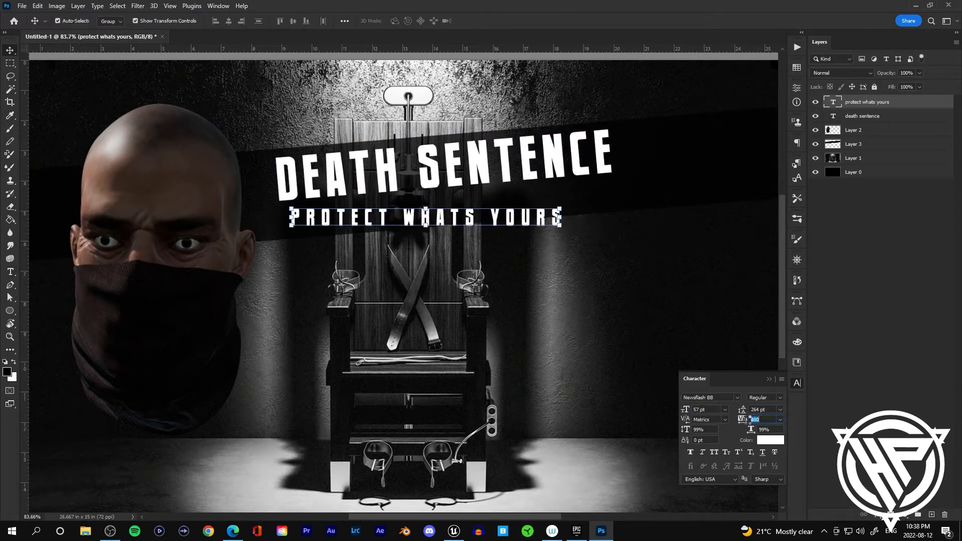
Step: Rotate the PROTECT WHATS YOURS subtitle to match the band's angle and widen its tracking
{"action": "key", "text": "ctrl+t"}
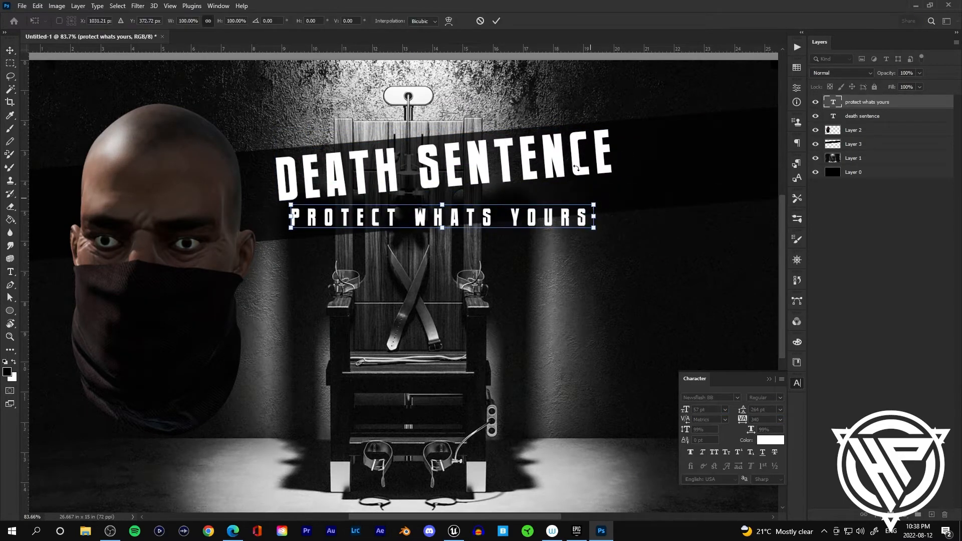
{"action": "left_click_drag", "start_coordinate": [607, 195], "coordinate": [612, 177]}
{"action": "key", "text": "Return"}
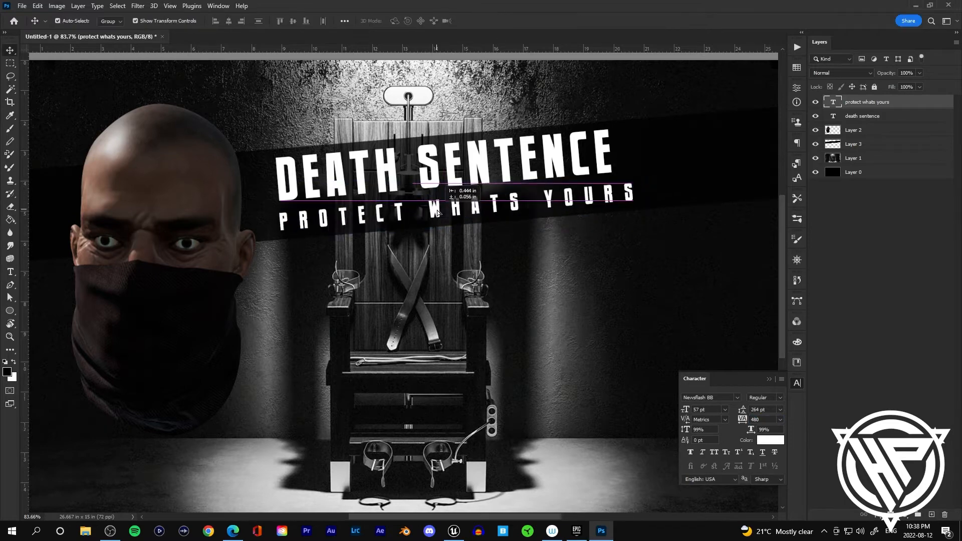
{"action": "left_click_drag", "start_coordinate": [743, 420], "coordinate": [749, 419]}
Step: Add a Gradient Map adjustment layer above the chair photo layer
{"action": "left_click", "coordinate": [549, 229]}
{"action": "scroll", "coordinate": [549, 230], "scroll_direction": "down", "scroll_amount": 3}
{"action": "left_click", "coordinate": [501, 214]}
{"action": "left_click", "coordinate": [550, 261]}
{"action": "left_click", "coordinate": [796, 383]}
{"action": "scroll", "coordinate": [337, 365], "scroll_direction": "up", "scroll_amount": 2}
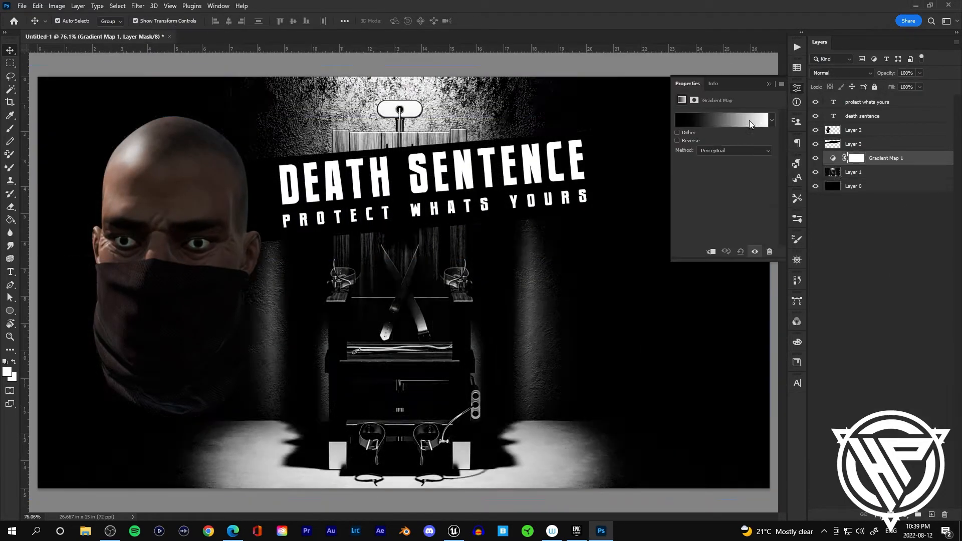
{"action": "left_click", "coordinate": [749, 120]}
{"action": "left_click", "coordinate": [690, 244]}
{"action": "left_click", "coordinate": [692, 259]}
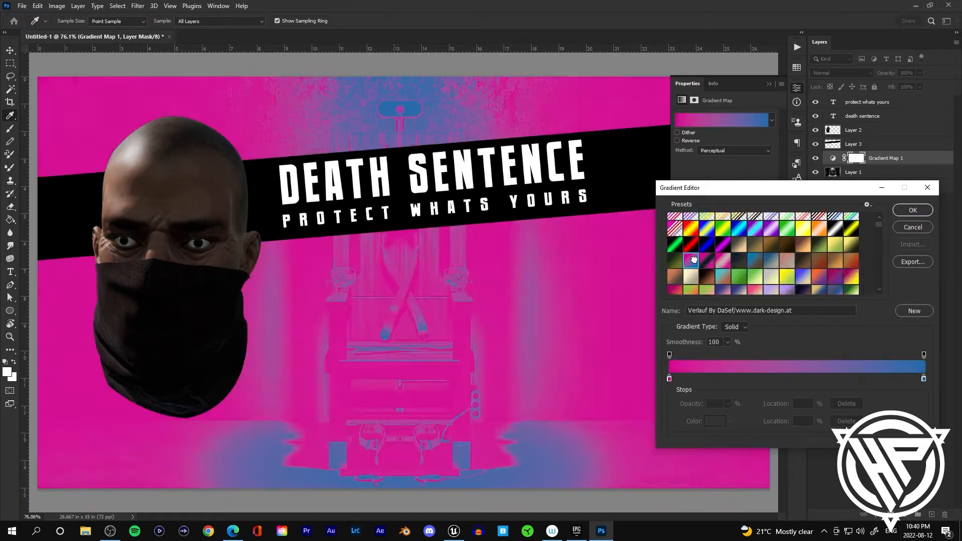
Step: Browse the gradient presets and choose a dark grey gradient for the map
{"action": "scroll", "coordinate": [706, 260], "scroll_direction": "down", "scroll_amount": 2}
{"action": "left_click", "coordinate": [818, 273]}
{"action": "scroll", "coordinate": [802, 266], "scroll_direction": "down", "scroll_amount": 3}
{"action": "left_click", "coordinate": [771, 261]}
{"action": "left_click", "coordinate": [755, 261]}
{"action": "scroll", "coordinate": [767, 261], "scroll_direction": "down", "scroll_amount": 3}
{"action": "scroll", "coordinate": [771, 260], "scroll_direction": "down", "scroll_amount": 3}
{"action": "left_click", "coordinate": [772, 261]}
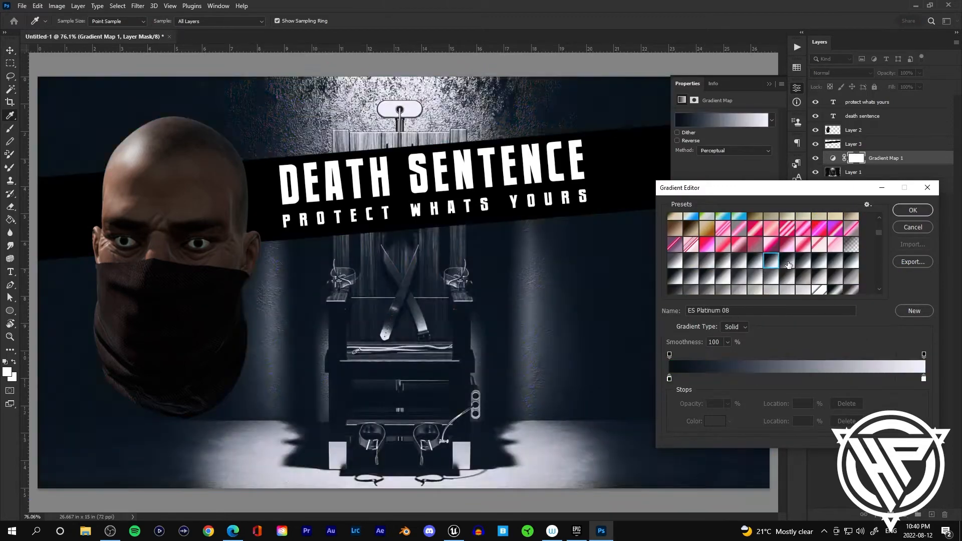
{"action": "left_click", "coordinate": [818, 262]}
{"action": "scroll", "coordinate": [819, 255], "scroll_direction": "down", "scroll_amount": 3}
{"action": "scroll", "coordinate": [816, 253], "scroll_direction": "down", "scroll_amount": 5}
{"action": "left_click", "coordinate": [786, 253]}
{"action": "scroll", "coordinate": [761, 250], "scroll_direction": "down", "scroll_amount": 3}
{"action": "left_click", "coordinate": [754, 250]}
Step: Set the gradient map's light stop to a dark navy blue and close the Properties panel
{"action": "double_click", "coordinate": [923, 379]}
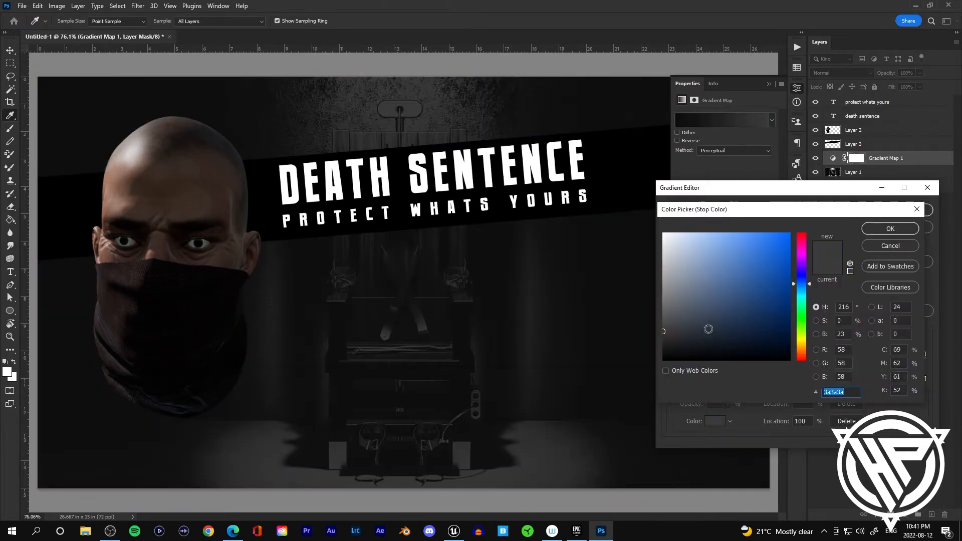
{"action": "left_click_drag", "start_coordinate": [708, 330], "coordinate": [732, 301]}
{"action": "left_click", "coordinate": [889, 229]}
{"action": "left_click", "coordinate": [901, 209]}
{"action": "left_click", "coordinate": [769, 84]}
{"action": "left_click", "coordinate": [837, 73]}
{"action": "left_click", "coordinate": [829, 103]}
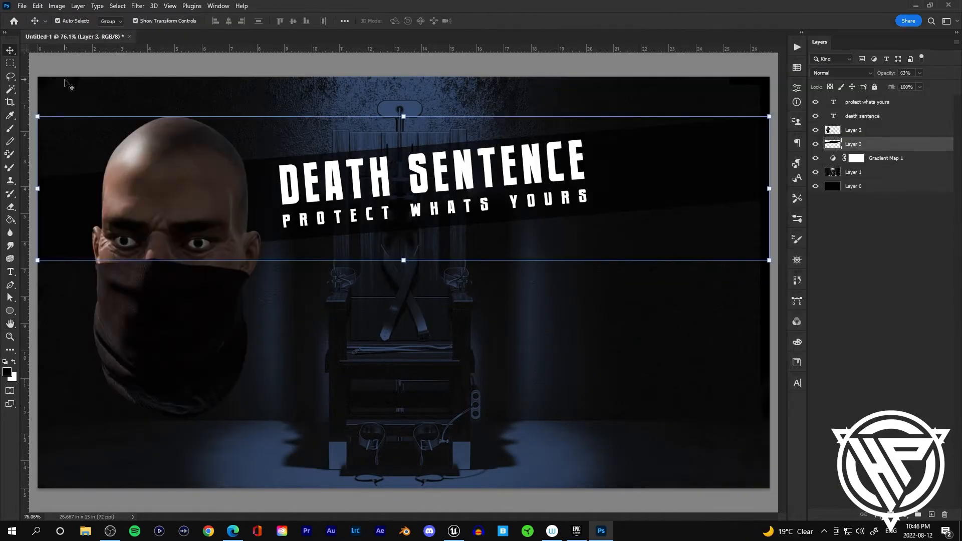
Step: Erase bits of the black band with a smaller eraser and hide the character layer
{"action": "key", "text": "e"}
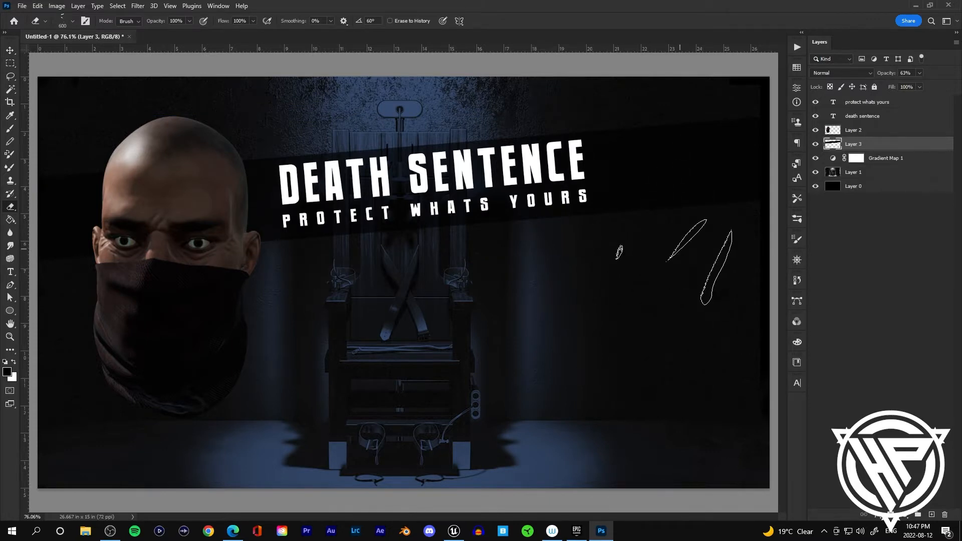
{"action": "key", "text": "bracketleft"}
{"action": "key", "text": "bracketleft"}
{"action": "key", "text": "bracketleft"}
{"action": "left_click", "coordinate": [436, 196]}
{"action": "left_click", "coordinate": [815, 130]}
{"action": "left_click", "coordinate": [172, 249]}
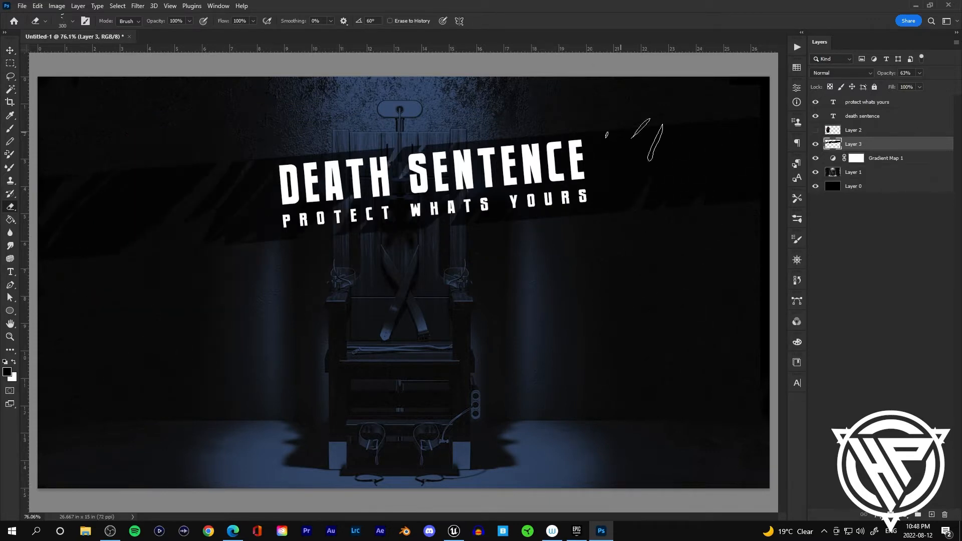
Step: Try a Blue, Red, Yellow gradient overlay style on the band layer and undo it
{"action": "double_click", "coordinate": [901, 144]}
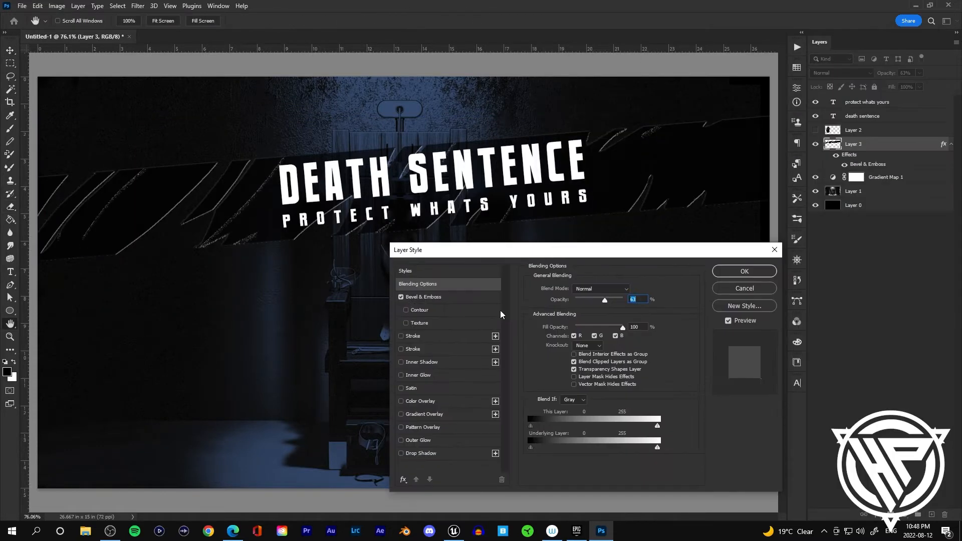
{"action": "left_click", "coordinate": [591, 311]}
{"action": "left_click", "coordinate": [746, 277]}
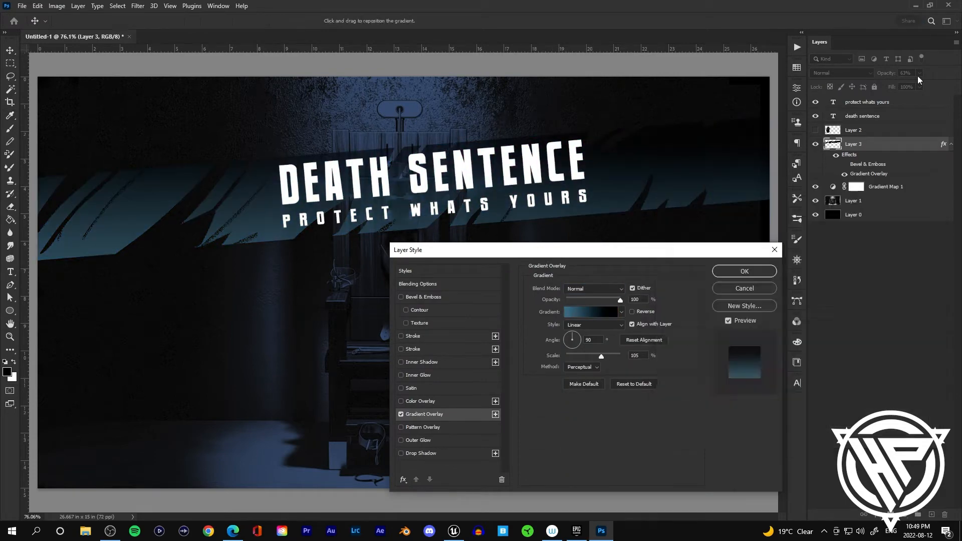
{"action": "key", "text": "Return"}
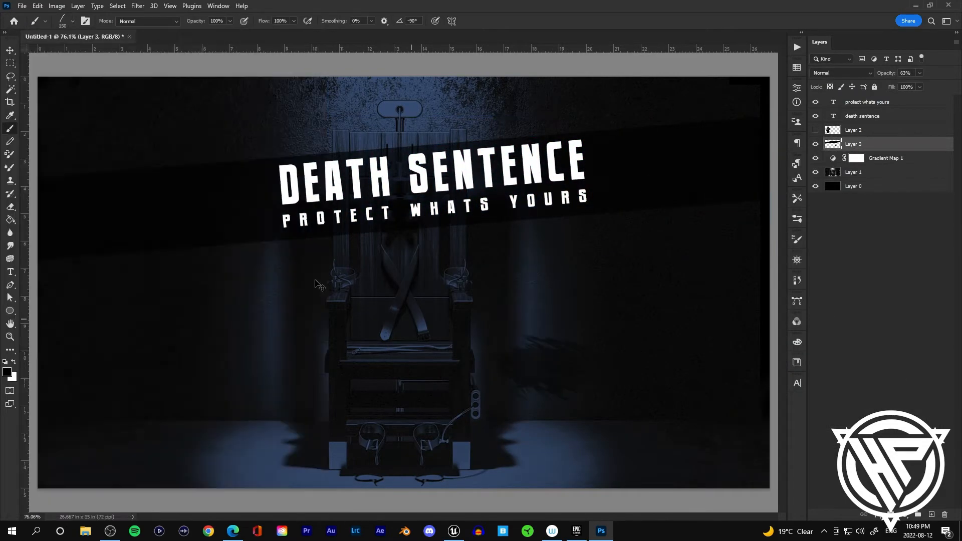
{"action": "key", "text": "ctrl+z"}
Step: Test several brush presets with strokes across the band, undoing each stroke
{"action": "left_click_drag", "start_coordinate": [291, 113], "coordinate": [475, 82]}
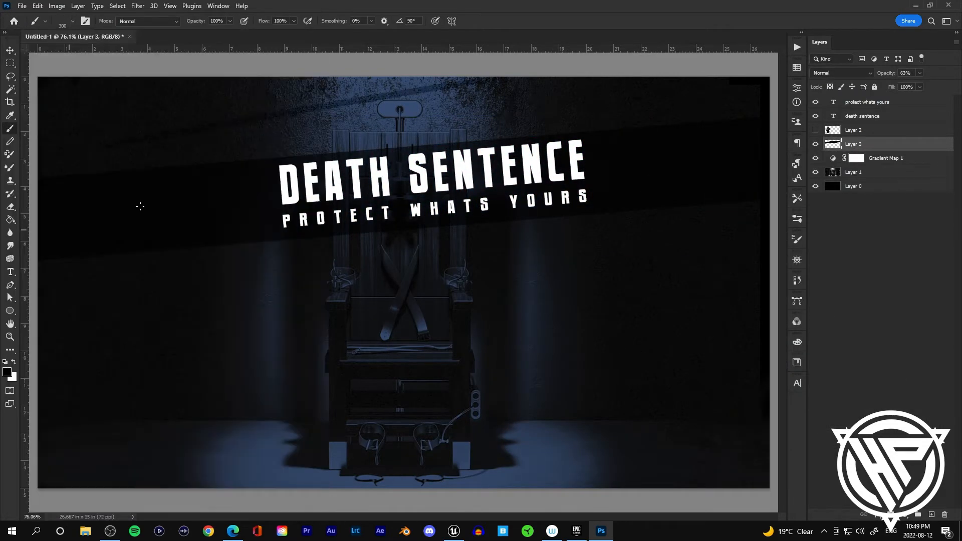
{"action": "key", "text": "ctrl+z"}
{"action": "left_click", "coordinate": [72, 21]}
{"action": "double_click", "coordinate": [78, 393]}
{"action": "left_click_drag", "start_coordinate": [407, 125], "coordinate": [566, 95]}
{"action": "key", "text": "ctrl+z"}
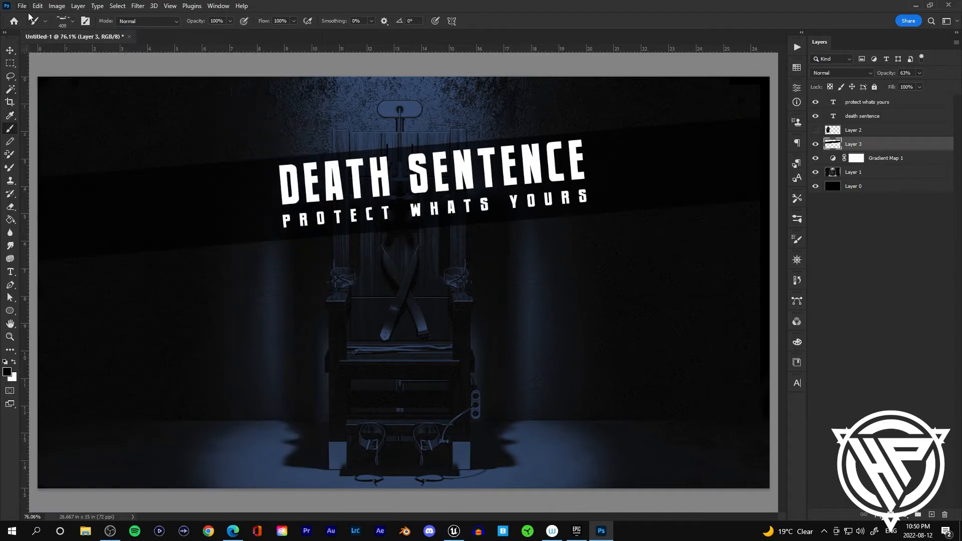
{"action": "left_click", "coordinate": [72, 21]}
{"action": "scroll", "coordinate": [187, 195], "scroll_direction": "up", "scroll_amount": 3}
{"action": "left_click", "coordinate": [188, 196]}
{"action": "left_click_drag", "start_coordinate": [285, 130], "coordinate": [491, 101]}
{"action": "key", "text": "ctrl+z"}
Step: Try more brush presets with test strokes on the canvas, undoing each one
{"action": "left_click", "coordinate": [72, 21]}
{"action": "left_click", "coordinate": [78, 168]}
{"action": "left_click_drag", "start_coordinate": [375, 129], "coordinate": [501, 106]}
{"action": "key", "text": "ctrl+z"}
{"action": "left_click", "coordinate": [72, 22]}
{"action": "scroll", "coordinate": [188, 225], "scroll_direction": "up", "scroll_amount": 10}
{"action": "left_click", "coordinate": [78, 263]}
{"action": "left_click", "coordinate": [191, 264]}
{"action": "key", "text": "ctrl+z"}
{"action": "left_click", "coordinate": [72, 22]}
{"action": "left_click", "coordinate": [188, 375]}
Step: Add a new empty layer above the band layer and pick a brush preset for it
{"action": "left_click", "coordinate": [931, 515]}
{"action": "left_click", "coordinate": [72, 22]}
{"action": "scroll", "coordinate": [150, 200], "scroll_direction": "up", "scroll_amount": 3}
{"action": "left_click", "coordinate": [78, 155]}
{"action": "left_click_drag", "start_coordinate": [211, 119], "coordinate": [591, 75]}
{"action": "key", "text": "ctrl+z"}
{"action": "left_click", "coordinate": [72, 21]}
{"action": "left_click", "coordinate": [185, 156]}
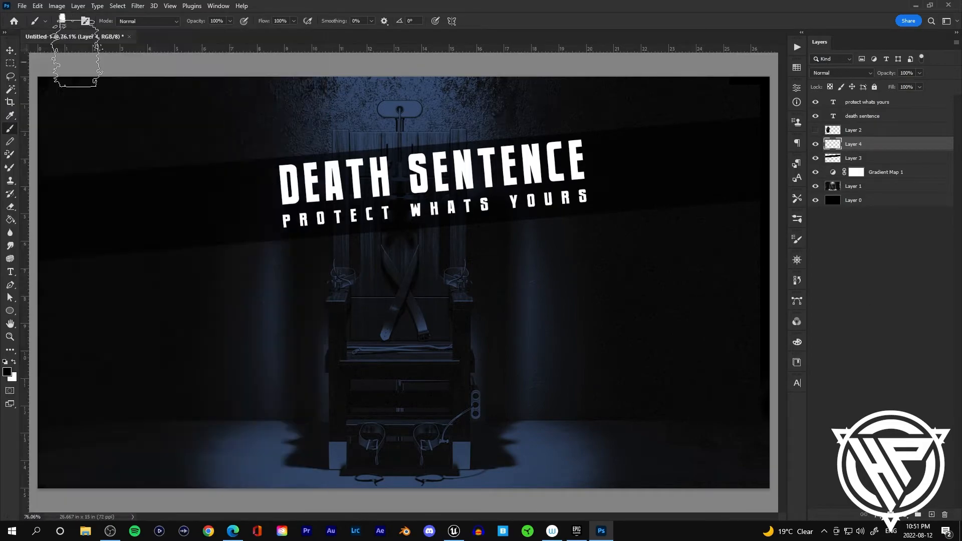
Step: Pick another brush preset and zoom out of the canvas
{"action": "left_click", "coordinate": [72, 21]}
{"action": "left_click_drag", "start_coordinate": [300, 146], "coordinate": [318, 434]}
{"action": "scroll", "coordinate": [150, 351], "scroll_direction": "down", "scroll_amount": 3}
{"action": "left_click", "coordinate": [78, 470]}
{"action": "scroll", "coordinate": [620, 298], "scroll_direction": "down", "scroll_amount": 3}
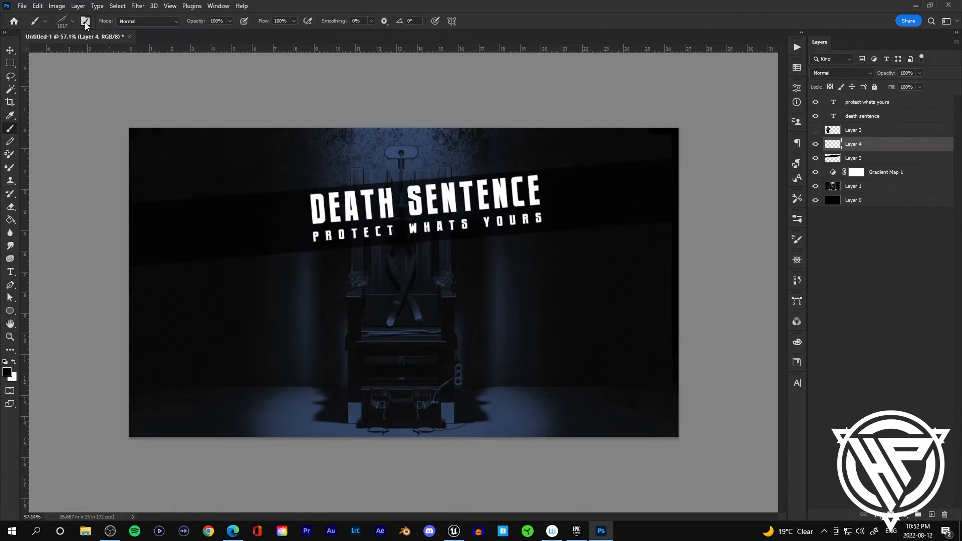
Step: Open the Brush Settings panel, shrink the brush and test a stroke that is undone
{"action": "left_click", "coordinate": [85, 21]}
{"action": "left_click", "coordinate": [588, 135]}
{"action": "left_click_drag", "start_coordinate": [770, 358], "coordinate": [770, 363]}
{"action": "key", "text": "ctrl+z"}
{"action": "key", "text": "ctrl+z"}
{"action": "key", "text": "bracketleft"}
{"action": "key", "text": "bracketleft"}
{"action": "key", "text": "bracketleft"}
{"action": "key", "text": "bracketleft"}
{"action": "key", "text": "bracketleft"}
{"action": "key", "text": "bracketleft"}
{"action": "key", "text": "bracketleft"}
{"action": "key", "text": "bracketleft"}
{"action": "key", "text": "bracketleft"}
{"action": "left_click", "coordinate": [72, 21]}
{"action": "left_click", "coordinate": [78, 280]}
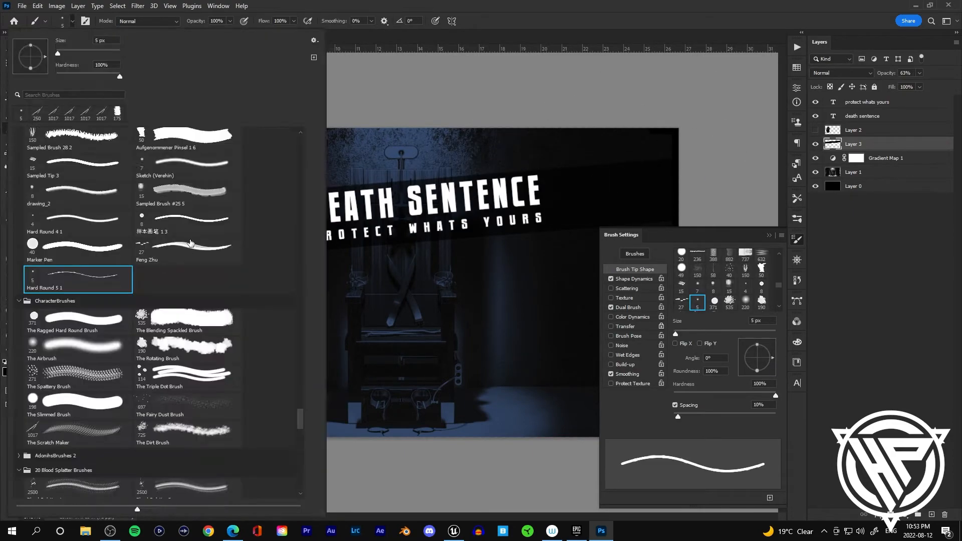
Step: Choose a 20 px speckled brush preset for the new layer
{"action": "double_click", "coordinate": [187, 168]}
{"action": "left_click", "coordinate": [72, 21]}
{"action": "double_click", "coordinate": [79, 206]}
{"action": "left_click", "coordinate": [931, 515]}
{"action": "left_click", "coordinate": [72, 21]}
{"action": "left_click", "coordinate": [78, 191]}
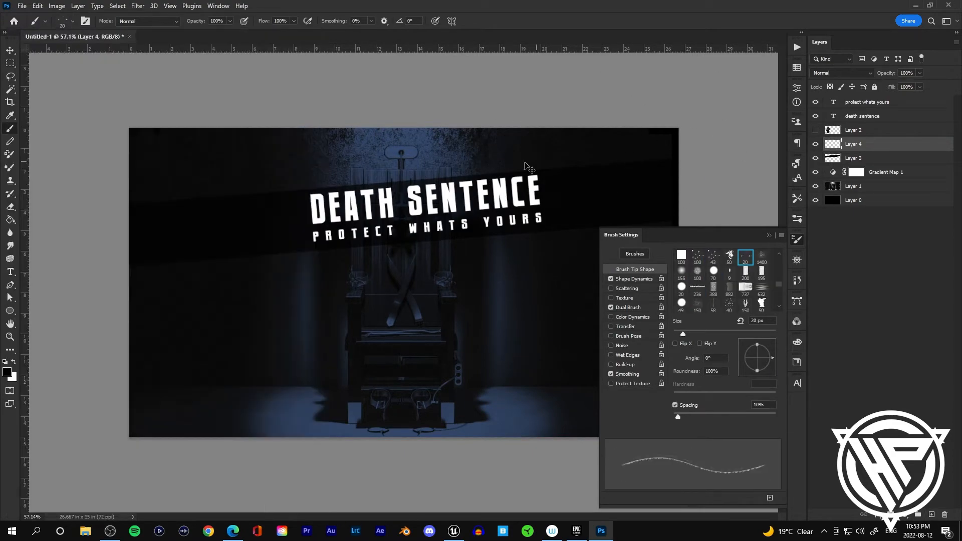
Step: Paint a test stroke with the speckled brush and undo it
{"action": "scroll", "coordinate": [485, 257], "scroll_direction": "up", "scroll_amount": 2}
{"action": "scroll", "coordinate": [485, 257], "scroll_direction": "down", "scroll_amount": 2}
{"action": "scroll", "coordinate": [485, 257], "scroll_direction": "up", "scroll_amount": 1}
{"action": "scroll", "coordinate": [473, 257], "scroll_direction": "down", "scroll_amount": 2}
{"action": "left_click_drag", "start_coordinate": [241, 372], "coordinate": [431, 328]}
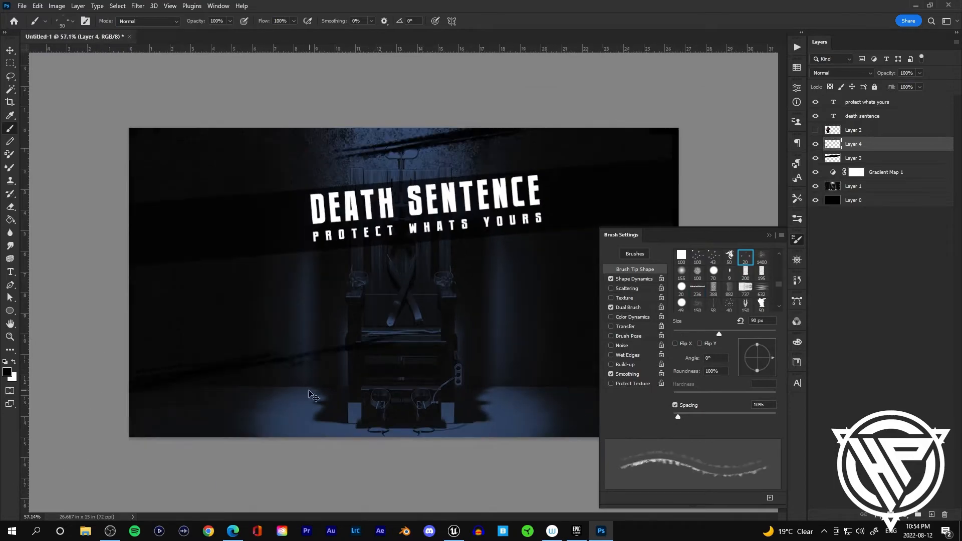
{"action": "key", "text": "ctrl+z"}
{"action": "key", "text": "ctrl+z"}
Step: Choose a 1855 px scratch brush and stamp scratch marks across the top of the new layer
{"action": "left_click", "coordinate": [72, 21]}
{"action": "scroll", "coordinate": [103, 254], "scroll_direction": "down", "scroll_amount": 10}
{"action": "left_click", "coordinate": [103, 253]}
{"action": "scroll", "coordinate": [103, 253], "scroll_direction": "up", "scroll_amount": 8}
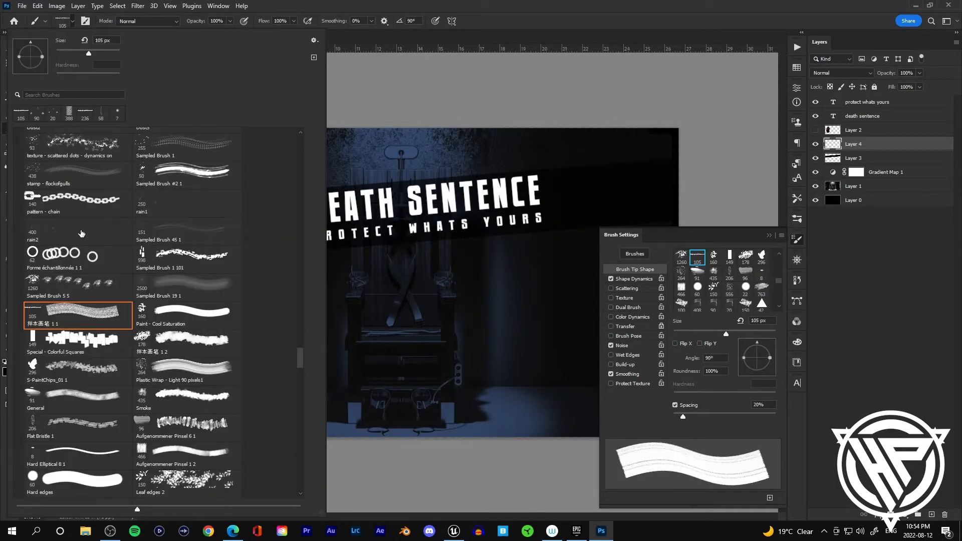
{"action": "double_click", "coordinate": [95, 254]}
{"action": "scroll", "coordinate": [425, 182], "scroll_direction": "down", "scroll_amount": 5}
{"action": "scroll", "coordinate": [440, 183], "scroll_direction": "up", "scroll_amount": 4}
{"action": "left_click", "coordinate": [485, 184]}
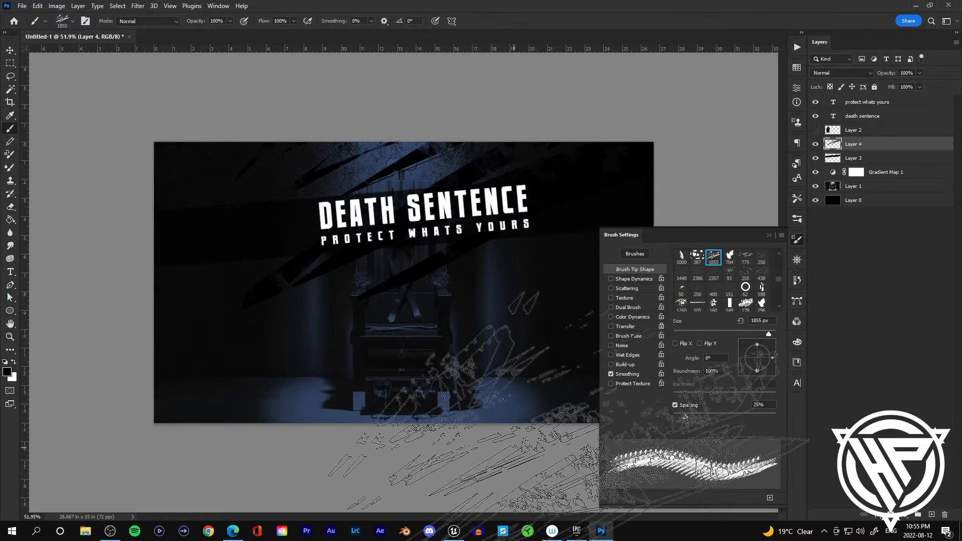
Step: Erase part of the scratches, then duplicate the scratch layer and rotate the copy about 10.6° on the right side
{"action": "key", "text": "e"}
{"action": "left_click_drag", "start_coordinate": [427, 248], "coordinate": [467, 171]}
{"action": "key", "text": "v"}
{"action": "left_click_drag", "start_coordinate": [406, 171], "coordinate": [528, 300]}
{"action": "left_click", "coordinate": [769, 235]}
{"action": "left_click_drag", "start_coordinate": [597, 340], "coordinate": [634, 358]}
{"action": "left_click_drag", "start_coordinate": [574, 295], "coordinate": [645, 277]}
{"action": "left_click_drag", "start_coordinate": [732, 238], "coordinate": [744, 259]}
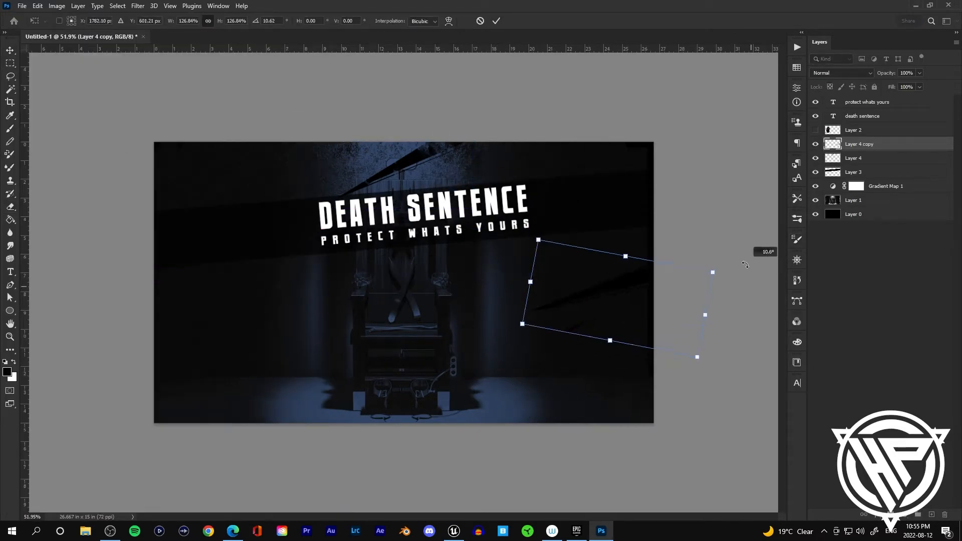
{"action": "key", "text": "Return"}
Step: Duplicate the scratches again, moving and rotating the copy down toward the chair
{"action": "left_click", "coordinate": [412, 161]}
{"action": "left_click_drag", "start_coordinate": [484, 133], "coordinate": [489, 146]}
{"action": "left_click", "coordinate": [715, 283]}
{"action": "left_click_drag", "start_coordinate": [410, 162], "coordinate": [601, 391]}
{"action": "left_click_drag", "start_coordinate": [682, 369], "coordinate": [661, 466]}
{"action": "key", "text": "Return"}
Step: Make another scratch copy, shifting and rotating it toward the centre of the image
{"action": "left_click", "coordinate": [728, 384]}
{"action": "left_click_drag", "start_coordinate": [601, 396], "coordinate": [453, 349]}
{"action": "left_click_drag", "start_coordinate": [508, 298], "coordinate": [486, 320]}
{"action": "key", "text": "Return"}
Step: Place one more scratch copy at the lower left, rotating it to fit
{"action": "left_click", "coordinate": [703, 406]}
{"action": "scroll", "coordinate": [702, 403], "scroll_direction": "up", "scroll_amount": 2}
{"action": "left_click", "coordinate": [668, 281]}
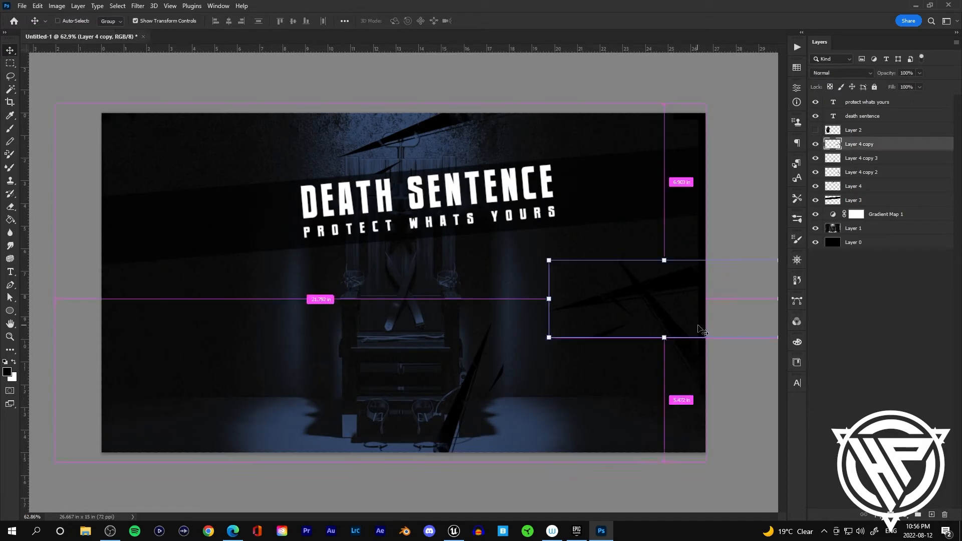
{"action": "left_click_drag", "start_coordinate": [668, 282], "coordinate": [200, 380]}
{"action": "left_click_drag", "start_coordinate": [323, 351], "coordinate": [282, 293]}
{"action": "left_click_drag", "start_coordinate": [199, 380], "coordinate": [197, 415]}
{"action": "key", "text": "Return"}
Step: Add a NEW GAME text layer to the left of the chair and open the Character panel
{"action": "left_click", "coordinate": [200, 475]}
{"action": "scroll", "coordinate": [296, 350], "scroll_direction": "up", "scroll_amount": 3}
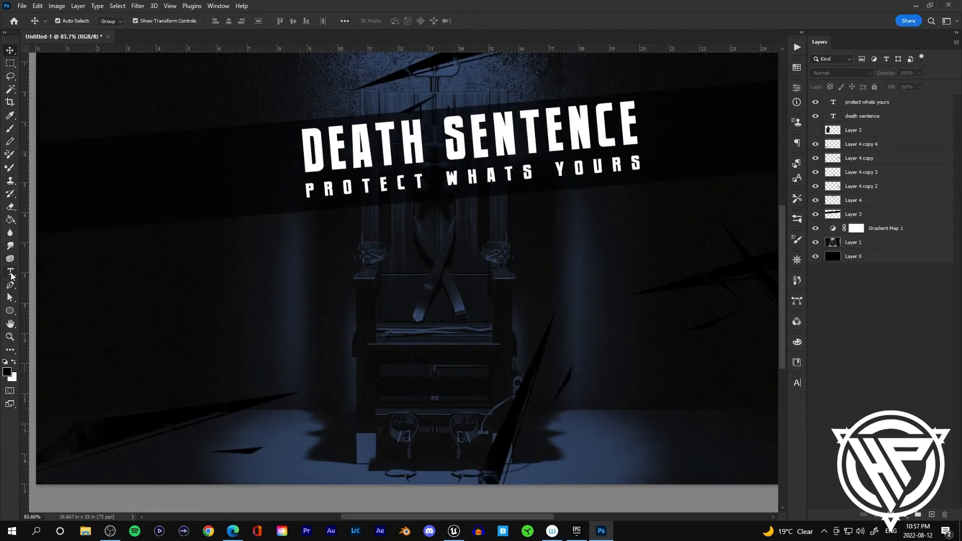
{"action": "left_click", "coordinate": [10, 272]}
{"action": "left_click", "coordinate": [167, 297]}
{"action": "type", "text": "new game"}
{"action": "left_click", "coordinate": [10, 51]}
{"action": "left_click", "coordinate": [796, 382]}
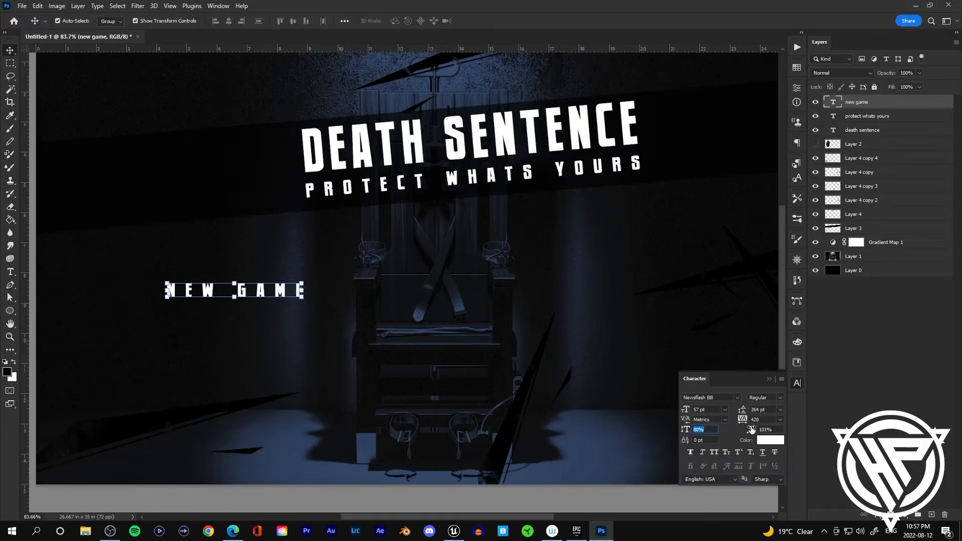
Step: Reduce the NEW GAME tracking to 140 and move the text up and left
{"action": "left_click_drag", "start_coordinate": [742, 419], "coordinate": [735, 420]}
{"action": "left_click_drag", "start_coordinate": [238, 290], "coordinate": [223, 265]}
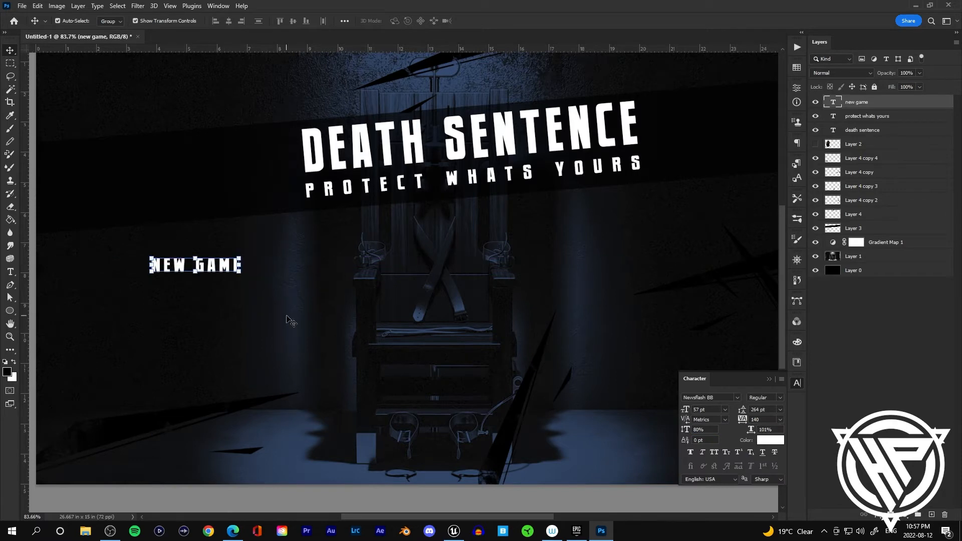
{"action": "left_click", "coordinate": [233, 531]}
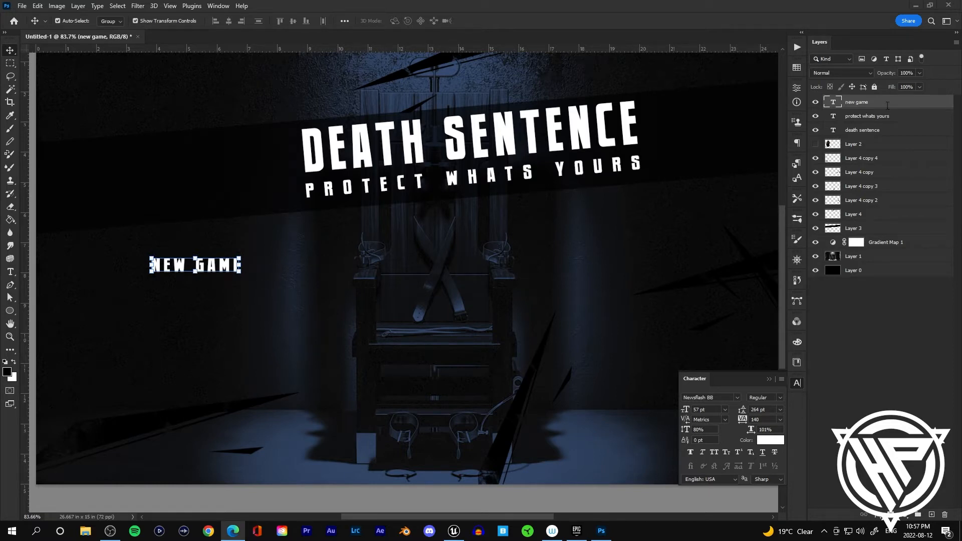
Step: Duplicate the NEW GAME text three times, nudging each copy down below the previous one
{"action": "key", "text": "ctrl+j"}
{"action": "key", "text": "shift+Down"}
{"action": "key", "text": "shift+Down"}
{"action": "key", "text": "shift+Down"}
{"action": "key", "text": "shift+Down"}
{"action": "key", "text": "shift+Down"}
{"action": "key", "text": "ctrl+j"}
{"action": "key", "text": "shift+Down"}
{"action": "key", "text": "shift+Down"}
{"action": "key", "text": "shift+Down"}
{"action": "key", "text": "shift+Down"}
{"action": "key", "text": "shift+Down"}
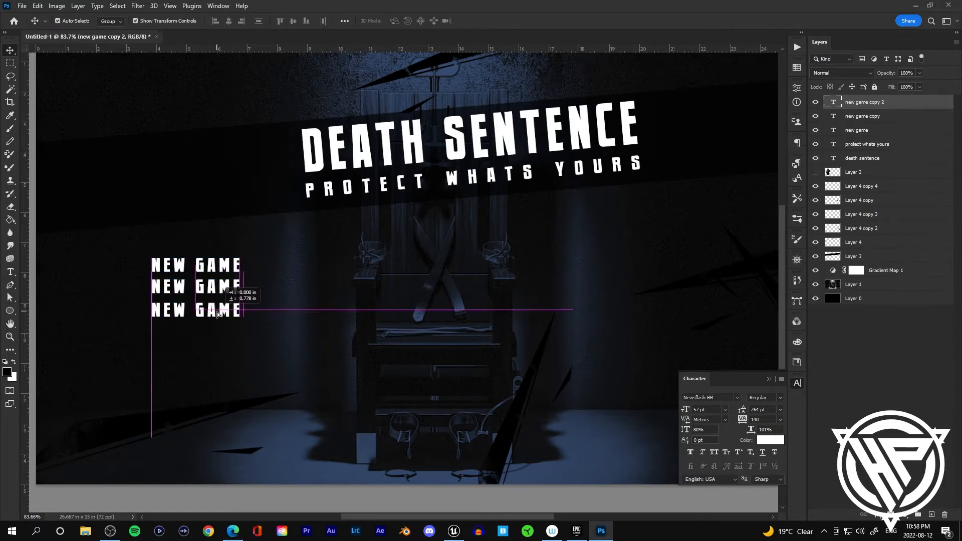
{"action": "key", "text": "ctrl+j"}
{"action": "key", "text": "shift+Down"}
{"action": "key", "text": "shift+Down"}
{"action": "key", "text": "shift+Down"}
{"action": "key", "text": "shift+Down"}
{"action": "key", "text": "shift+Down"}
Step: Change the second menu line's text to CONTINUE
{"action": "double_click", "coordinate": [238, 288]}
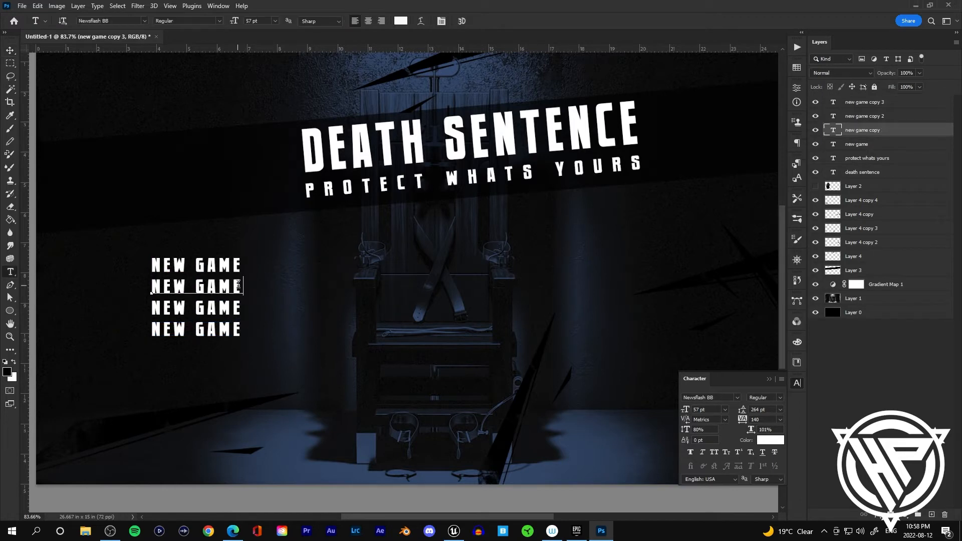
{"action": "key", "text": "ctrl+a"}
{"action": "type", "text": "new game"}
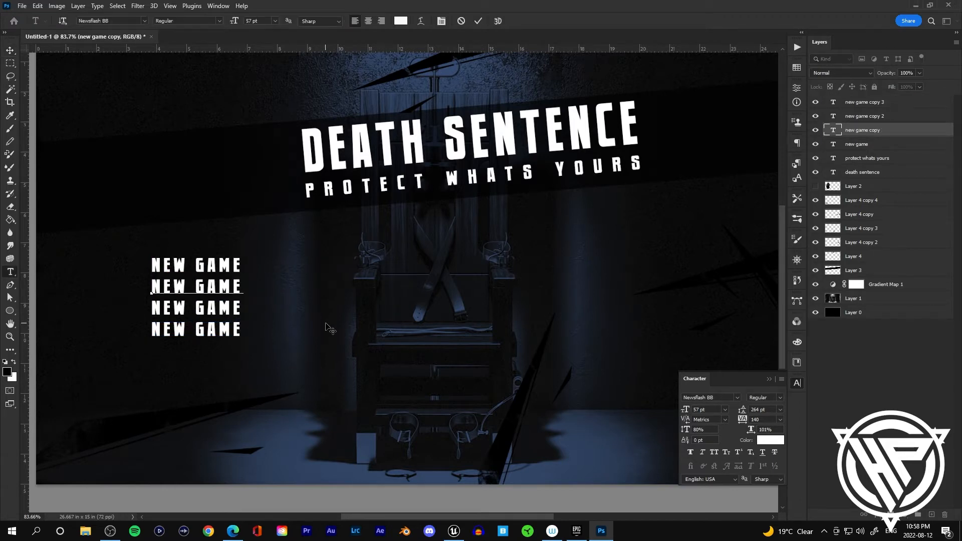
{"action": "key", "text": "BackSpace"}
{"action": "key", "text": "BackSpace"}
{"action": "key", "text": "BackSpace"}
{"action": "key", "text": "BackSpace"}
{"action": "key", "text": "BackSpace"}
{"action": "key", "text": "BackSpace"}
{"action": "key", "text": "BackSpace"}
{"action": "key", "text": "BackSpace"}
{"action": "type", "text": "continue"}
{"action": "key", "text": "ctrl+Return"}
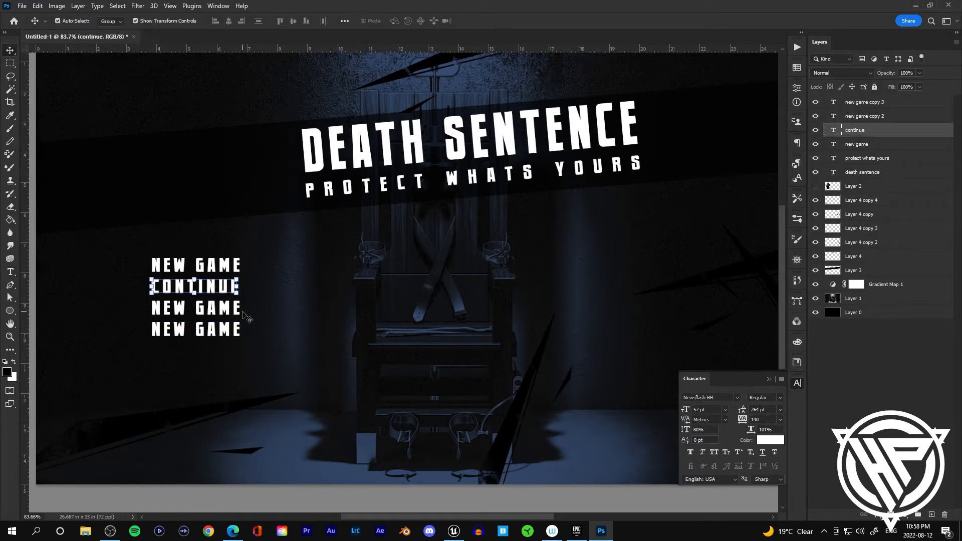
Step: Change the third menu line's text to OPTIONS
{"action": "left_click", "coordinate": [241, 309]}
{"action": "key", "text": "BackSpace"}
{"action": "key", "text": "BackSpace"}
{"action": "key", "text": "BackSpace"}
{"action": "key", "text": "BackSpace"}
{"action": "key", "text": "BackSpace"}
{"action": "key", "text": "BackSpace"}
{"action": "key", "text": "BackSpace"}
{"action": "key", "text": "BackSpace"}
{"action": "type", "text": "options"}
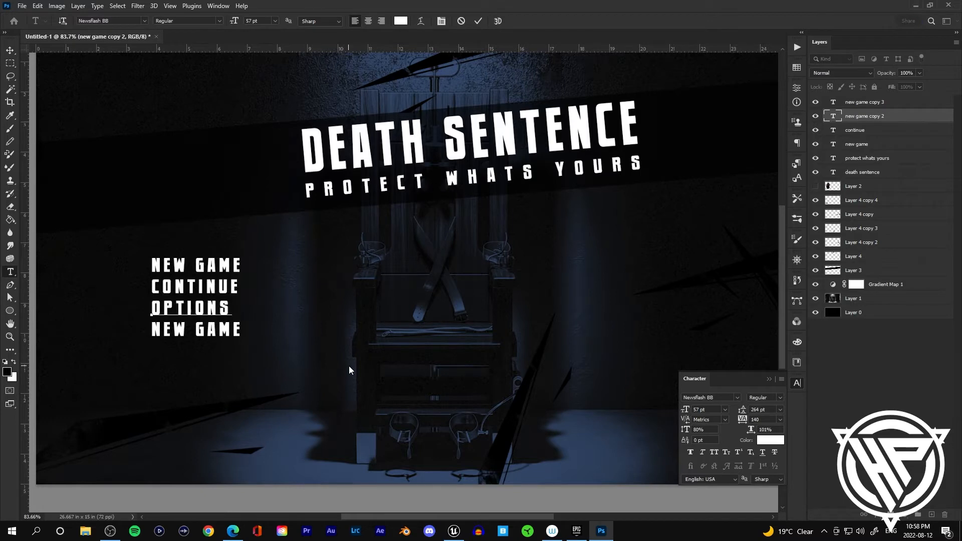
{"action": "key", "text": "ctrl+Return"}
Step: Change the fourth menu line's text to CREDITS
{"action": "left_click", "coordinate": [239, 330]}
{"action": "key", "text": "BackSpace"}
{"action": "key", "text": "BackSpace"}
{"action": "key", "text": "BackSpace"}
{"action": "key", "text": "BackSpace"}
{"action": "key", "text": "BackSpace"}
{"action": "key", "text": "BackSpace"}
{"action": "key", "text": "BackSpace"}
{"action": "key", "text": "BackSpace"}
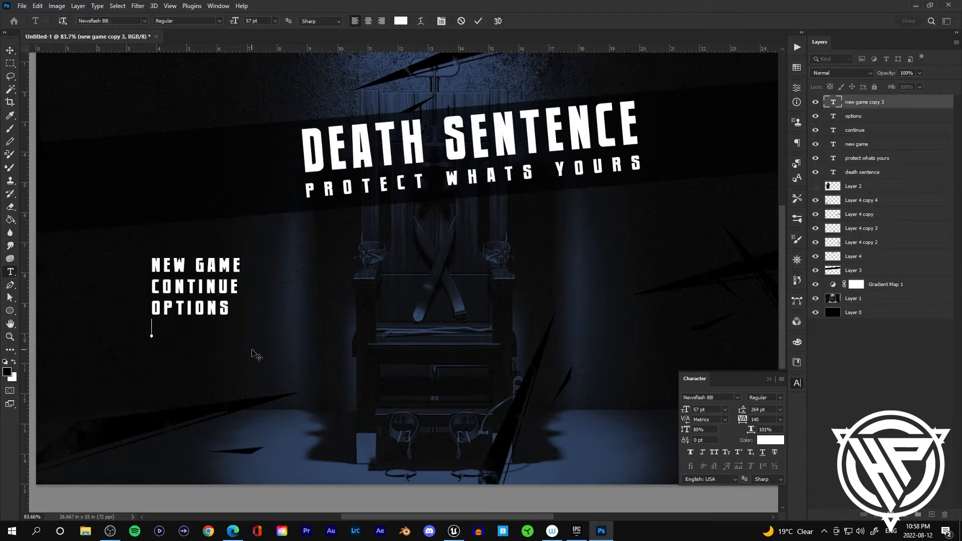
{"action": "type", "text": "credits"}
{"action": "key", "text": "ctrl+Return"}
Step: Duplicate the CREDITS line, move the copy below it and change its text to QUIT
{"action": "key", "text": "v"}
{"action": "key", "text": "ctrl+j"}
{"action": "left_click_drag", "start_coordinate": [209, 335], "coordinate": [209, 356]}
{"action": "key", "text": "t"}
{"action": "left_click", "coordinate": [224, 353]}
{"action": "key", "text": "BackSpace"}
{"action": "key", "text": "BackSpace"}
{"action": "key", "text": "BackSpace"}
{"action": "key", "text": "BackSpace"}
{"action": "key", "text": "BackSpace"}
{"action": "key", "text": "BackSpace"}
{"action": "key", "text": "BackSpace"}
{"action": "type", "text": "quit"}
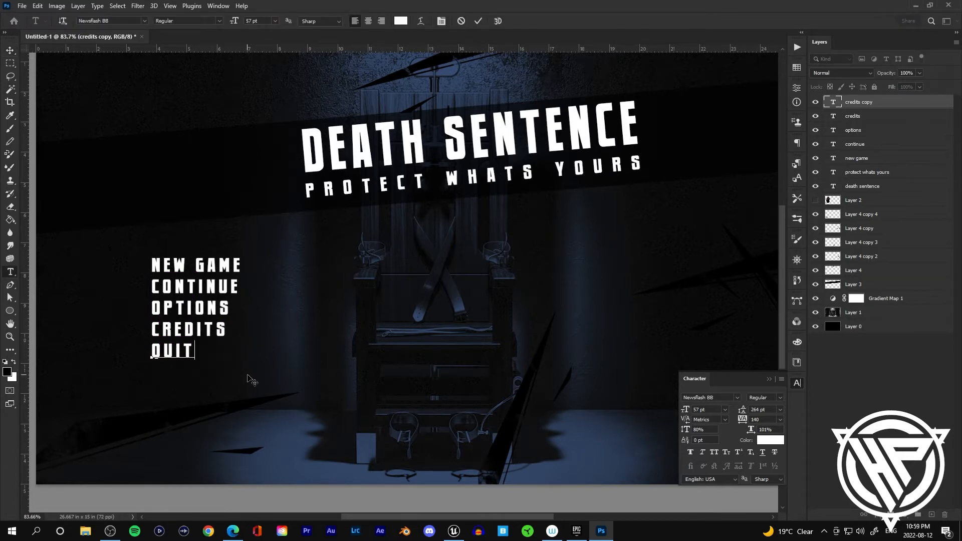
{"action": "key", "text": "ctrl+Return"}
{"action": "key", "text": "v"}
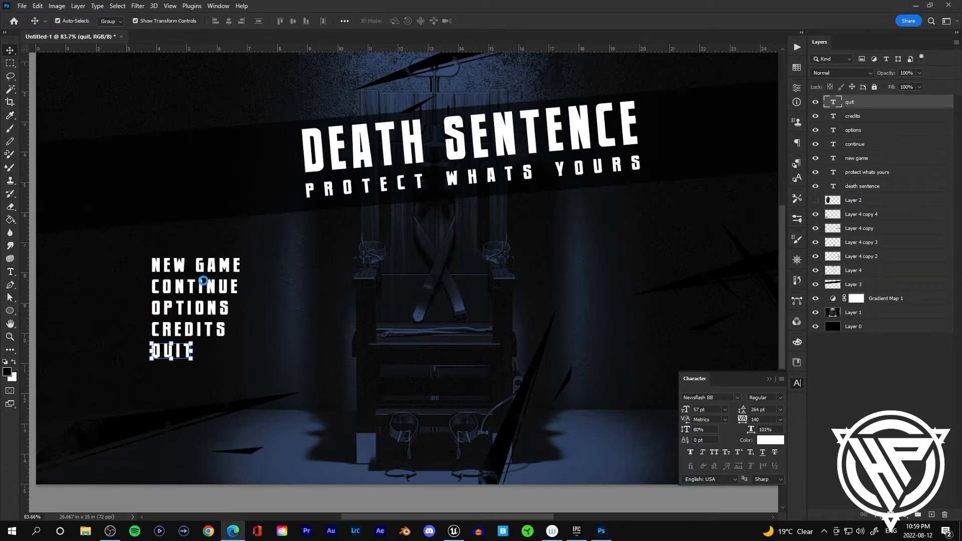
Step: Move the OPTIONS, CREDITS and QUIT lines down to leave a gap below CONTINUE
{"action": "left_click", "coordinate": [193, 283]}
{"action": "left_click", "coordinate": [208, 308]}
{"action": "left_click", "coordinate": [201, 330], "text": "shift"}
{"action": "left_click", "coordinate": [179, 351], "text": "shift"}
{"action": "left_click_drag", "start_coordinate": [195, 314], "coordinate": [170, 350]}
Step: Duplicate the CONTINUE line into the gap and change the copy's text to LOAD GAME
{"action": "left_click", "coordinate": [173, 288]}
{"action": "key", "text": "ctrl+j"}
{"action": "left_click_drag", "start_coordinate": [219, 288], "coordinate": [219, 309]}
{"action": "key", "text": "t"}
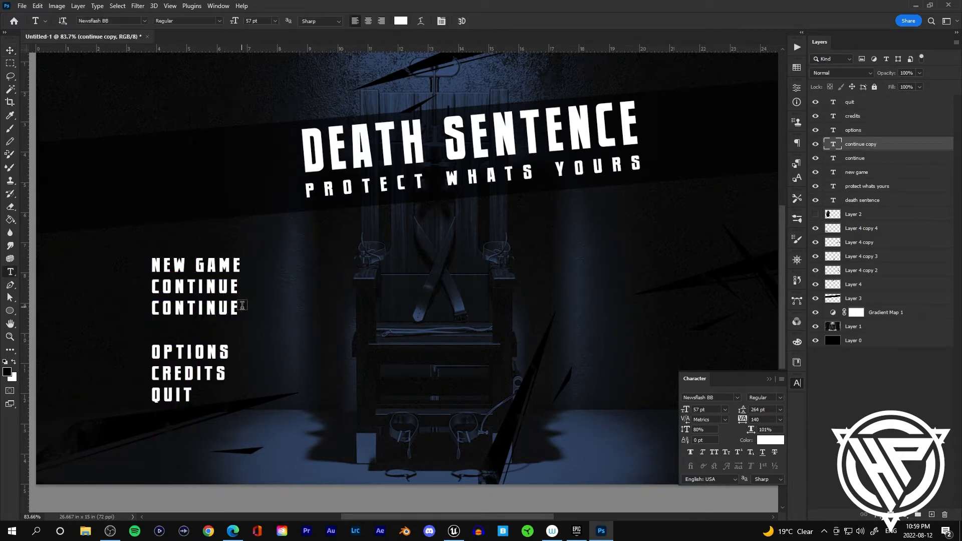
{"action": "left_click", "coordinate": [242, 306]}
{"action": "key", "text": "BackSpace"}
{"action": "key", "text": "BackSpace"}
{"action": "key", "text": "BackSpace"}
{"action": "key", "text": "BackSpace"}
{"action": "key", "text": "BackSpace"}
{"action": "key", "text": "BackSpace"}
{"action": "key", "text": "BackSpace"}
{"action": "key", "text": "BackSpace"}
{"action": "type", "text": "load game"}
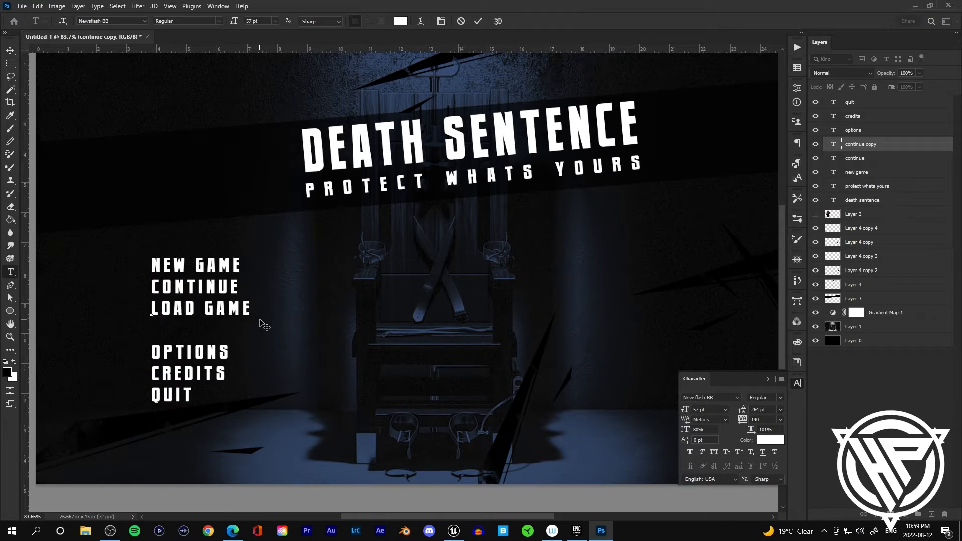
Step: Move the OPTIONS, CREDITS and QUIT lines back up to sit directly below LOAD GAME
{"action": "left_click", "coordinate": [13, 51]}
{"action": "left_click", "coordinate": [193, 352]}
{"action": "left_click", "coordinate": [190, 374], "text": "shift"}
{"action": "left_click", "coordinate": [186, 394], "text": "shift"}
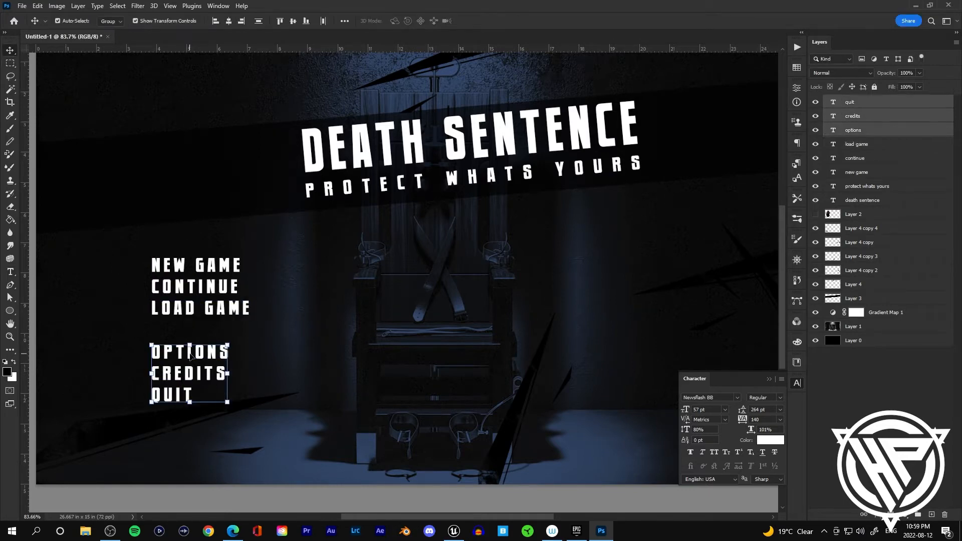
{"action": "left_click_drag", "start_coordinate": [188, 354], "coordinate": [221, 329]}
{"action": "key", "text": "ctrl+z"}
{"action": "left_click", "coordinate": [849, 131]}
{"action": "left_click", "coordinate": [869, 106], "text": "shift"}
{"action": "left_click", "coordinate": [302, 279]}
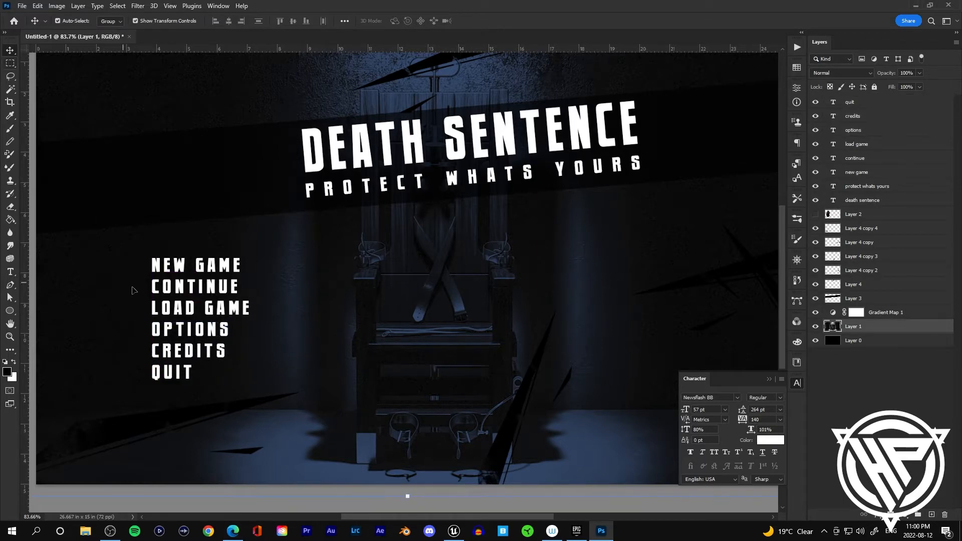
Step: On a new layer, fill a rectangular black bar behind the NEW GAME line
{"action": "key", "text": "m"}
{"action": "left_click_drag", "start_coordinate": [97, 272], "coordinate": [296, 251]}
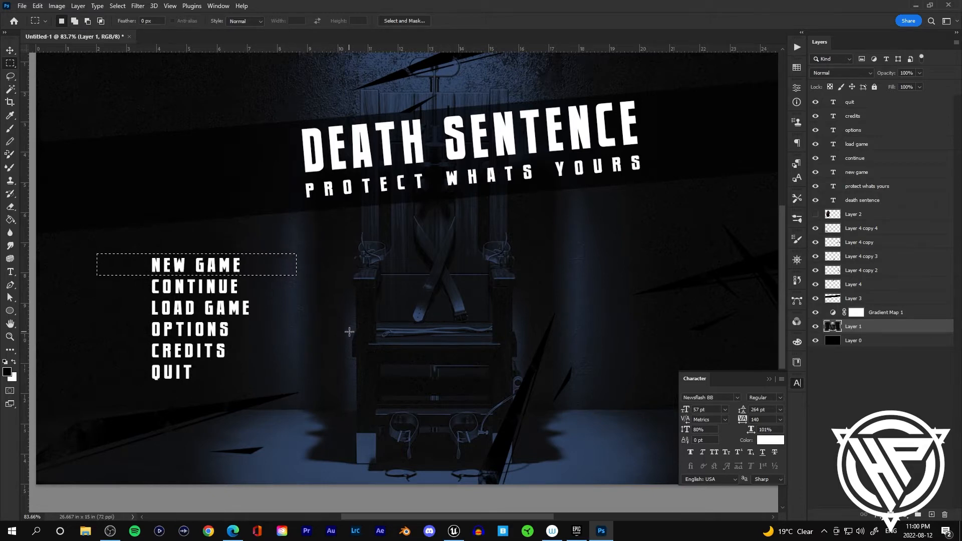
{"action": "key", "text": "Down"}
{"action": "key", "text": "Down"}
{"action": "key", "text": "Down"}
{"action": "key", "text": "Down"}
{"action": "key", "text": "Down"}
{"action": "key", "text": "Down"}
{"action": "key", "text": "Down"}
{"action": "key", "text": "Down"}
{"action": "left_click", "coordinate": [866, 219]}
{"action": "key", "text": "ctrl+shift+alt+n"}
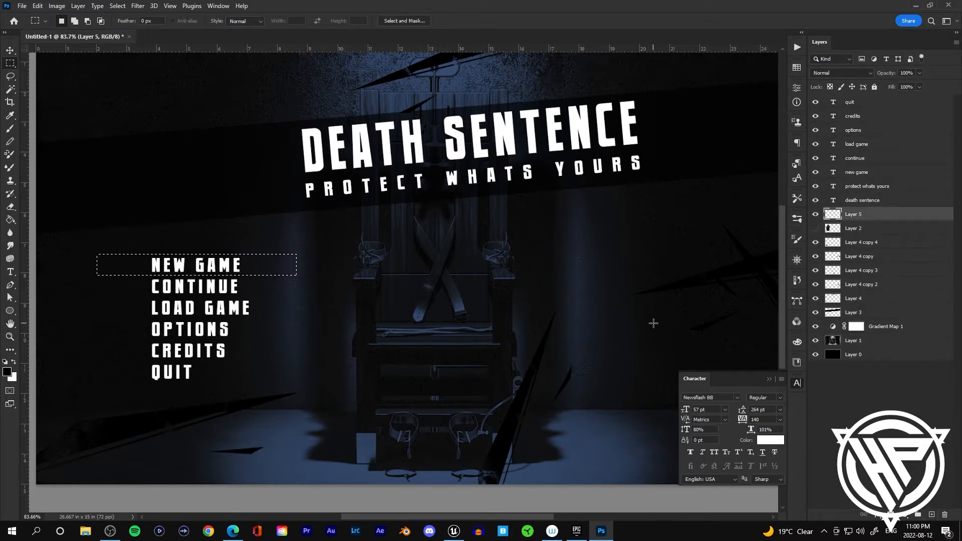
{"action": "key", "text": "g"}
{"action": "left_click", "coordinate": [268, 262]}
{"action": "key", "text": "ctrl+d"}
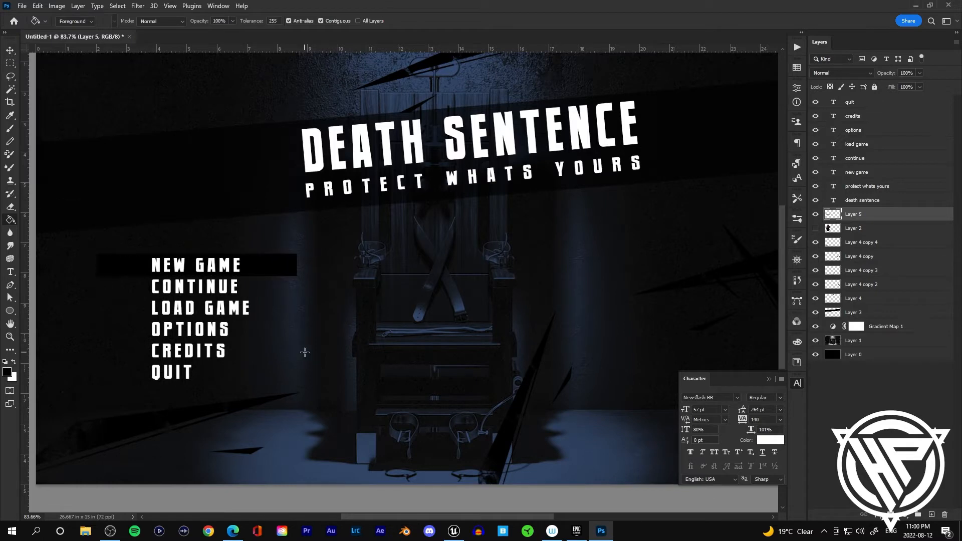
Step: Open the bar layer's layer style and add a Gradient Overlay, setting its end stop colour to #323f61
{"action": "key", "text": "v"}
{"action": "right_click", "coordinate": [870, 215]}
{"action": "left_click", "coordinate": [781, 99]}
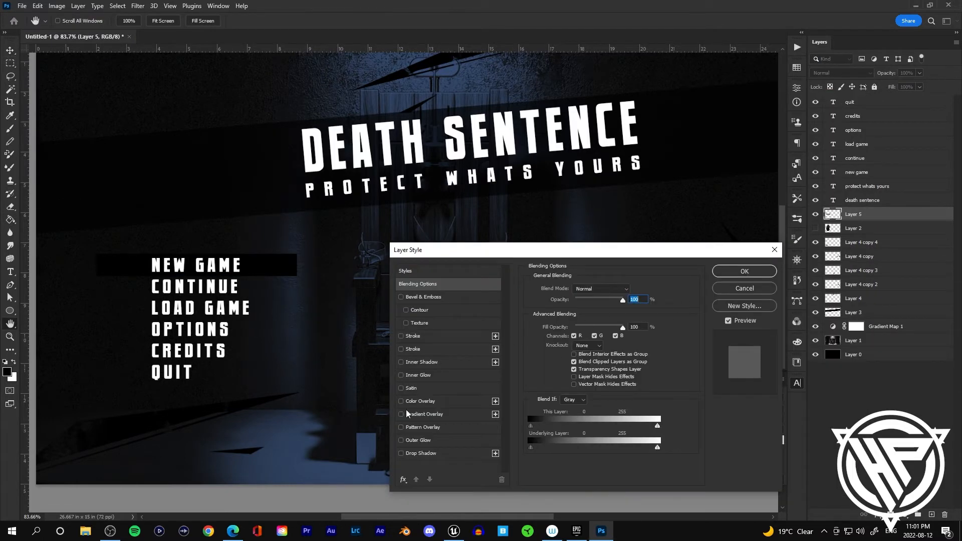
{"action": "left_click", "coordinate": [409, 414]}
{"action": "left_click", "coordinate": [603, 313]}
{"action": "left_click_drag", "start_coordinate": [878, 224], "coordinate": [879, 281]}
{"action": "left_click", "coordinate": [785, 269]}
{"action": "left_click", "coordinate": [777, 278]}
{"action": "scroll", "coordinate": [777, 278], "scroll_direction": "down", "scroll_amount": 3}
{"action": "left_click", "coordinate": [782, 276]}
{"action": "scroll", "coordinate": [782, 275], "scroll_direction": "down", "scroll_amount": 2}
{"action": "left_click", "coordinate": [773, 275]}
{"action": "scroll", "coordinate": [801, 270], "scroll_direction": "down", "scroll_amount": 6}
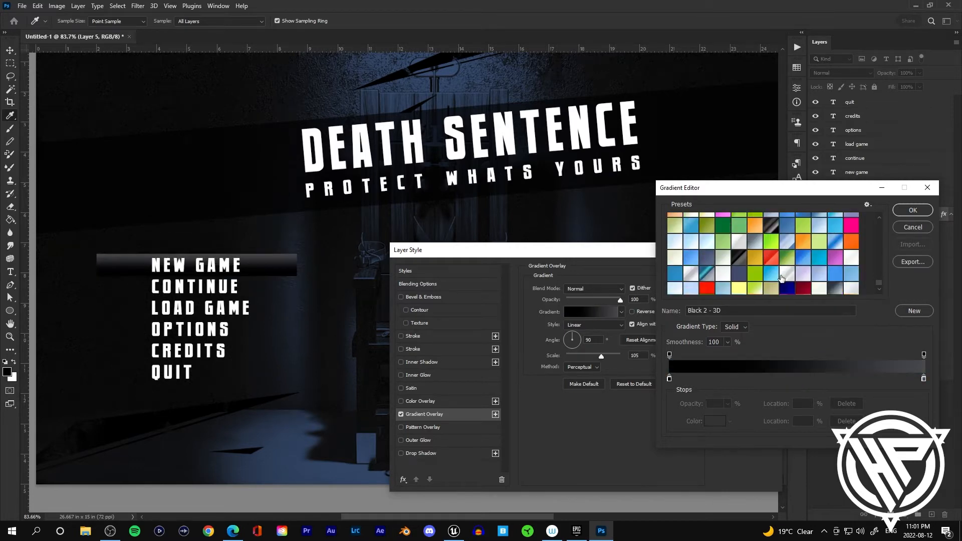
{"action": "left_click", "coordinate": [773, 260]}
{"action": "double_click", "coordinate": [923, 380]}
{"action": "left_click", "coordinate": [724, 311]}
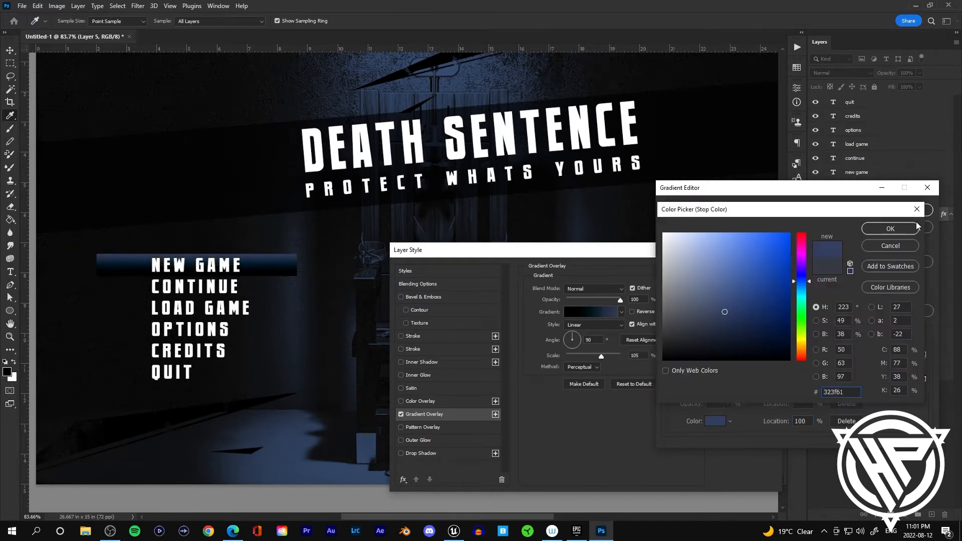
{"action": "left_click", "coordinate": [916, 225]}
Step: Rework the overlay gradient's stops and set the end stop colour to #27334f
{"action": "left_click_drag", "start_coordinate": [796, 381], "coordinate": [655, 375]}
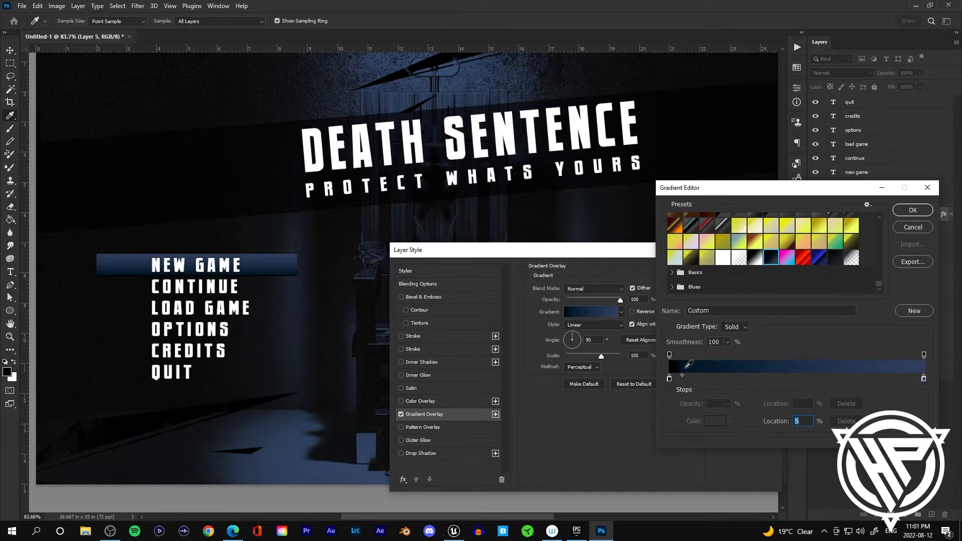
{"action": "left_click", "coordinate": [669, 380]}
{"action": "left_click", "coordinate": [681, 376]}
{"action": "left_click_drag", "start_coordinate": [669, 355], "coordinate": [758, 280]}
{"action": "left_click", "coordinate": [771, 257]}
{"action": "left_click", "coordinate": [787, 258]}
{"action": "left_click", "coordinate": [834, 259]}
{"action": "scroll", "coordinate": [784, 251], "scroll_direction": "up", "scroll_amount": 1}
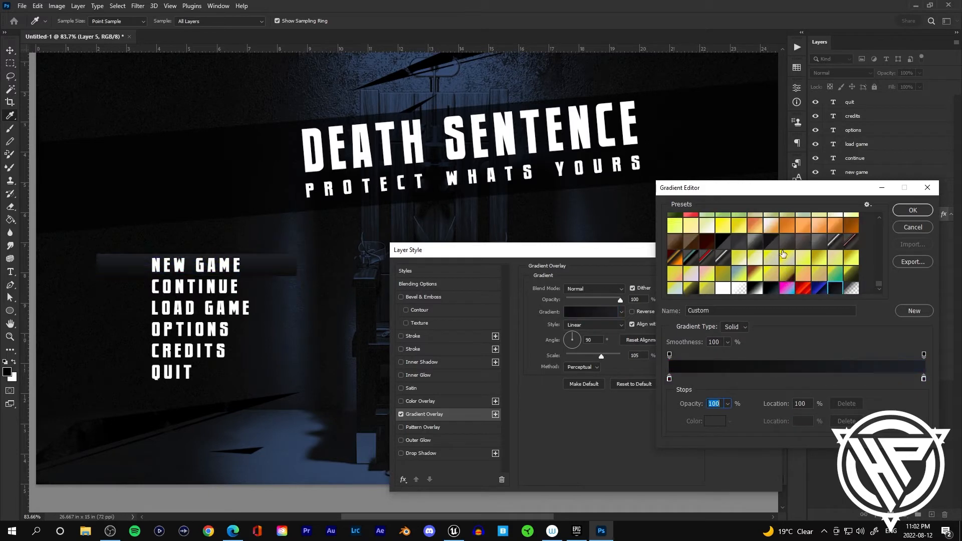
{"action": "scroll", "coordinate": [784, 251], "scroll_direction": "down", "scroll_amount": 1}
{"action": "double_click", "coordinate": [923, 379]}
{"action": "left_click_drag", "start_coordinate": [740, 338], "coordinate": [719, 321]}
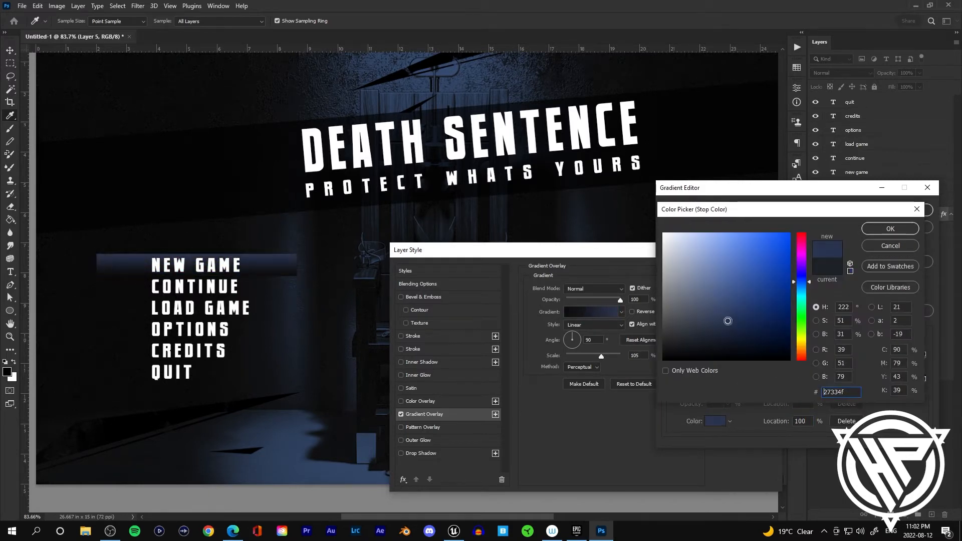
{"action": "key", "text": "Return"}
{"action": "key", "text": "Return"}
Step: Set the gradient overlay scale to 150% and adjust the gradient's stop positions
{"action": "left_click_drag", "start_coordinate": [601, 356], "coordinate": [651, 364]}
{"action": "left_click", "coordinate": [591, 312]}
{"action": "left_click", "coordinate": [893, 378]}
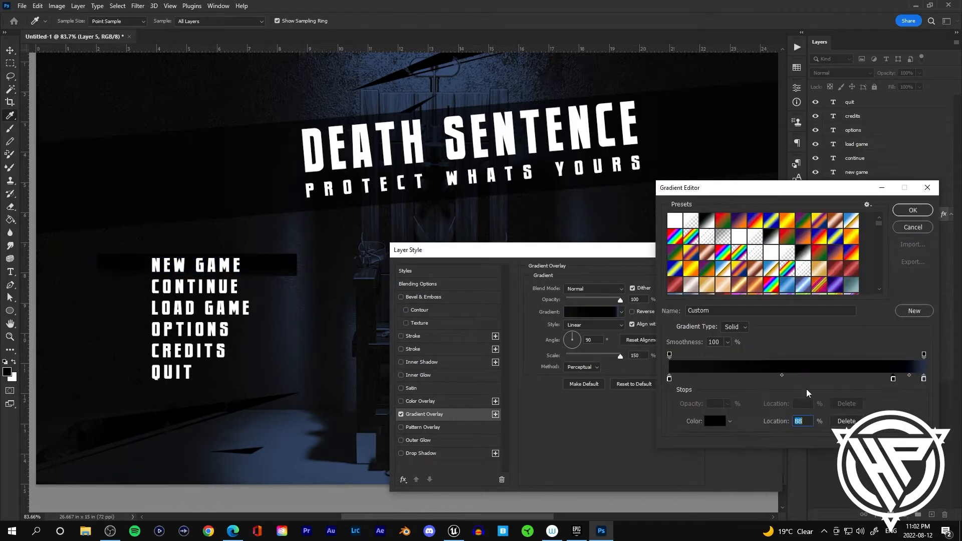
{"action": "left_click_drag", "start_coordinate": [806, 393], "coordinate": [759, 376]}
{"action": "left_click", "coordinate": [912, 211]}
Step: Add a Bevel & Emboss effect to the bar and adjust its lighting angle
{"action": "left_click", "coordinate": [401, 297]}
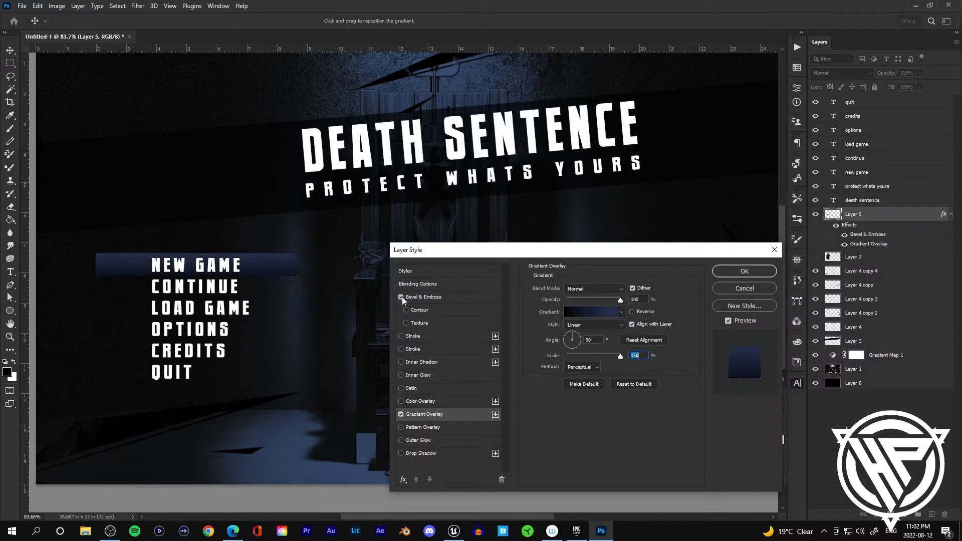
{"action": "left_click", "coordinate": [422, 297]}
{"action": "left_click_drag", "start_coordinate": [579, 374], "coordinate": [570, 374]}
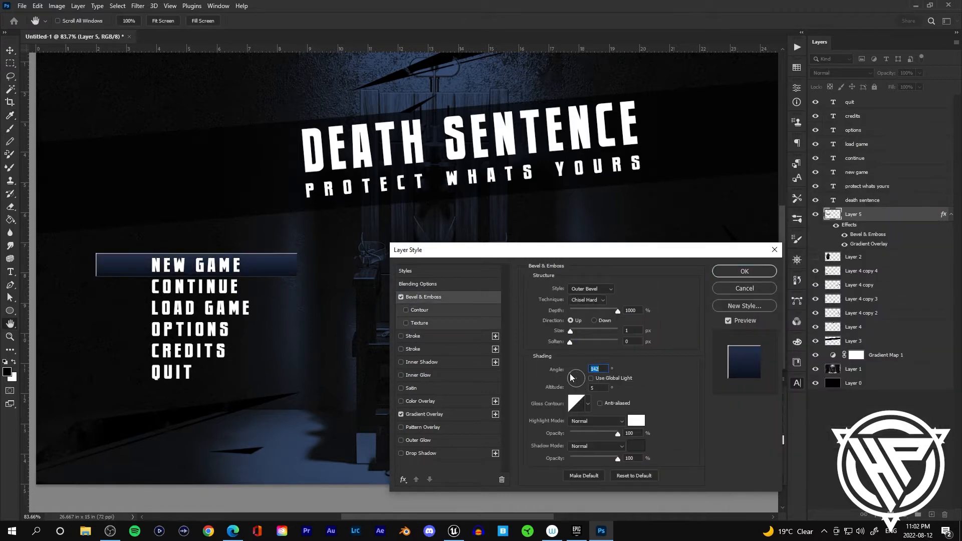
{"action": "left_click", "coordinate": [419, 453]}
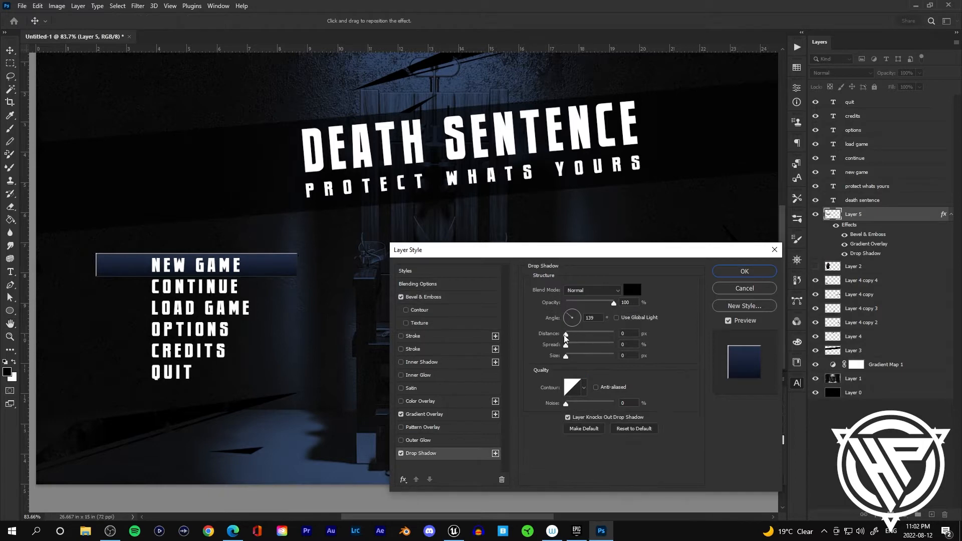
{"action": "left_click", "coordinate": [564, 334]}
{"action": "left_click", "coordinate": [401, 453]}
Step: Add a 6 px Stroke to the bar and confirm the layer style
{"action": "left_click", "coordinate": [409, 336]}
{"action": "left_click_drag", "start_coordinate": [561, 290], "coordinate": [569, 291]}
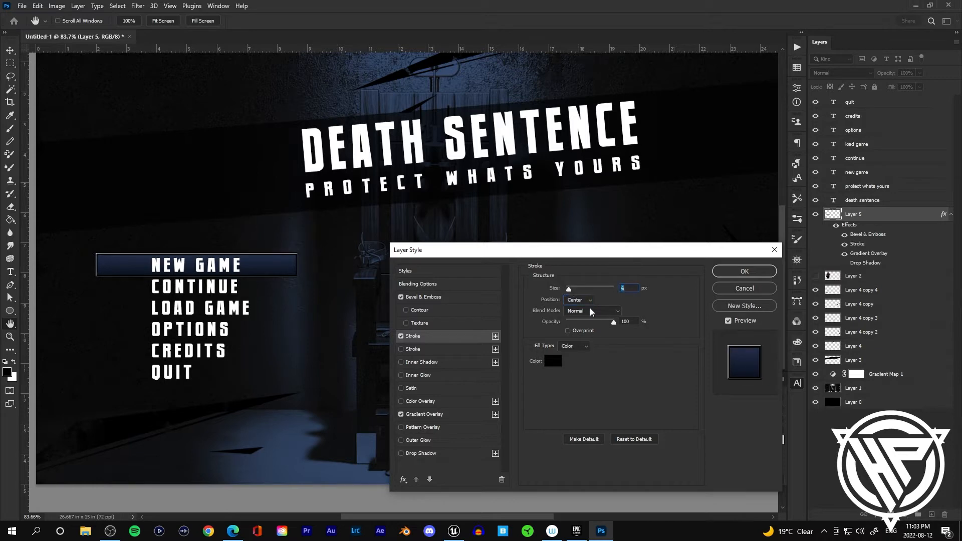
{"action": "left_click", "coordinate": [744, 271]}
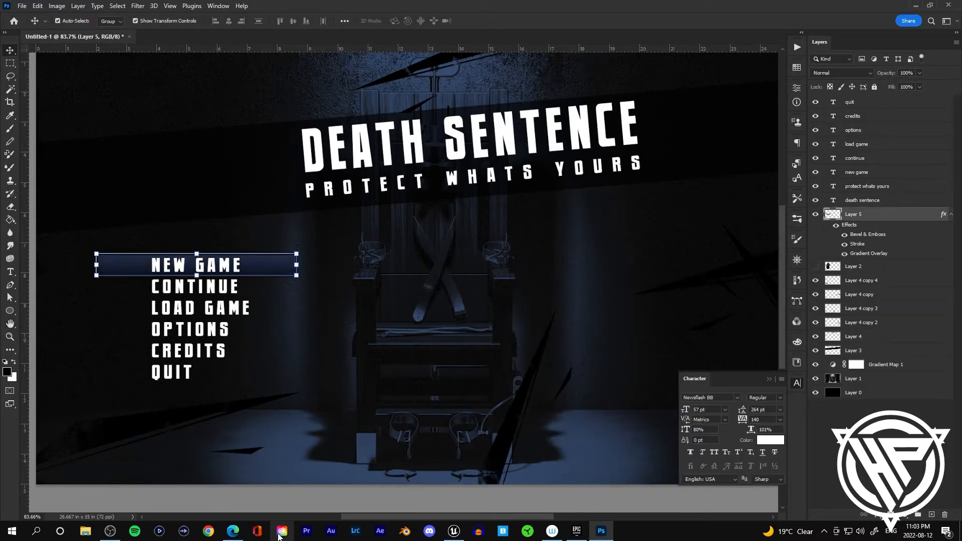
Step: Open the NEW GAME text's layer style and add a Drop Shadow with a distance of 2 px
{"action": "left_click", "coordinate": [230, 270]}
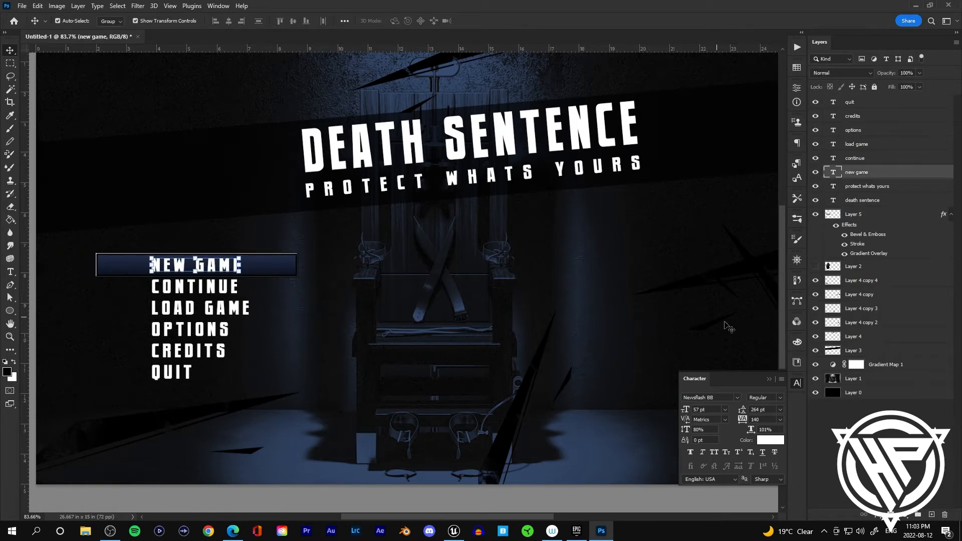
{"action": "right_click", "coordinate": [892, 175]}
{"action": "left_click", "coordinate": [807, 64]}
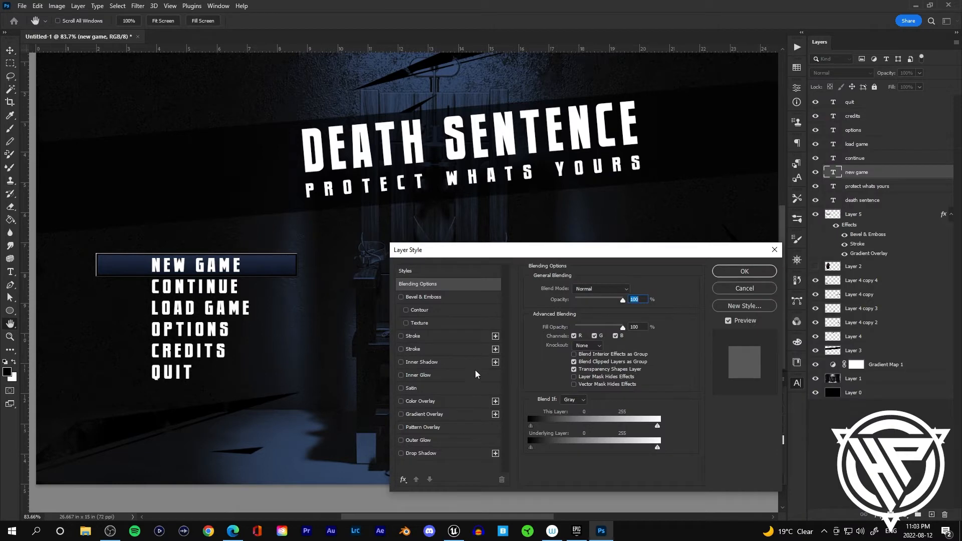
{"action": "left_click", "coordinate": [400, 453]}
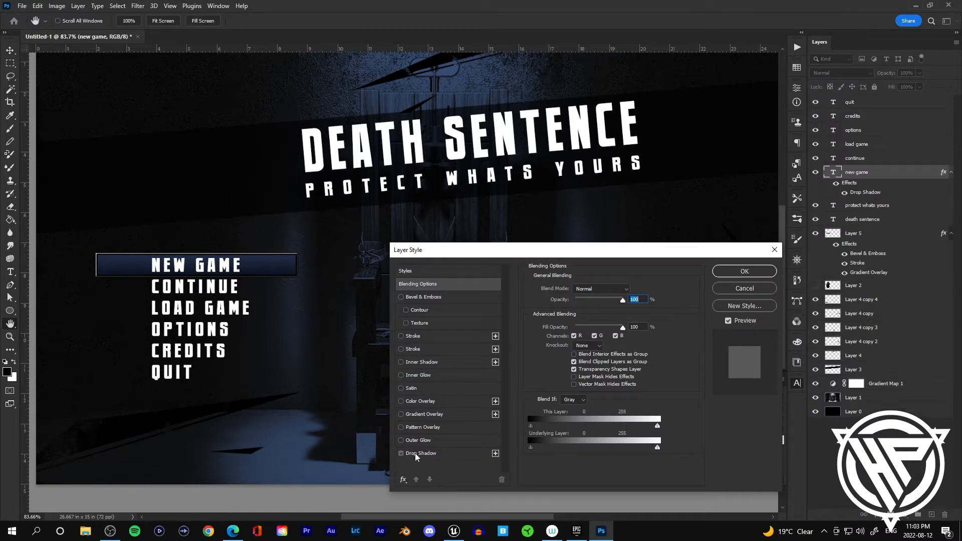
{"action": "left_click", "coordinate": [415, 454]}
{"action": "left_click_drag", "start_coordinate": [566, 337], "coordinate": [570, 337]}
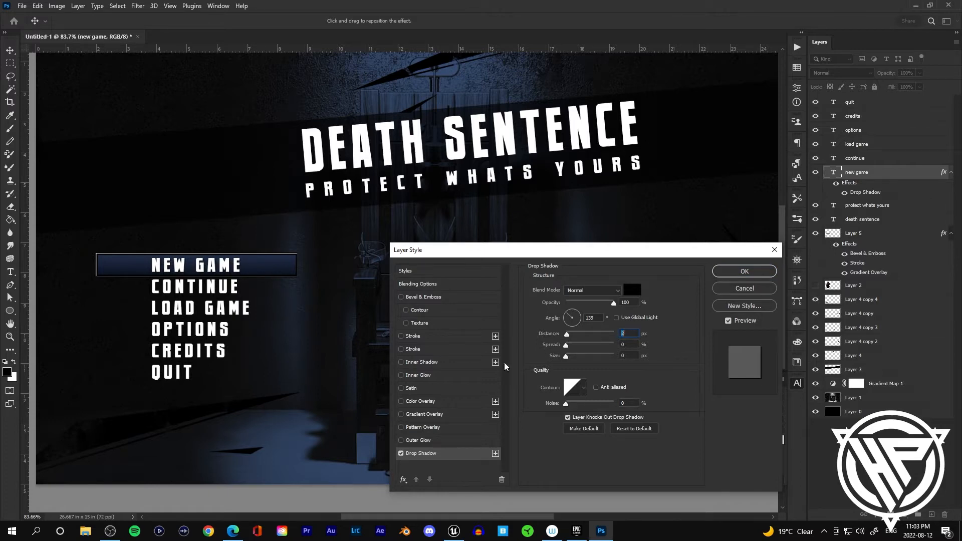
Step: Add an outside Stroke to the NEW GAME text and reduce its size
{"action": "left_click", "coordinate": [400, 349]}
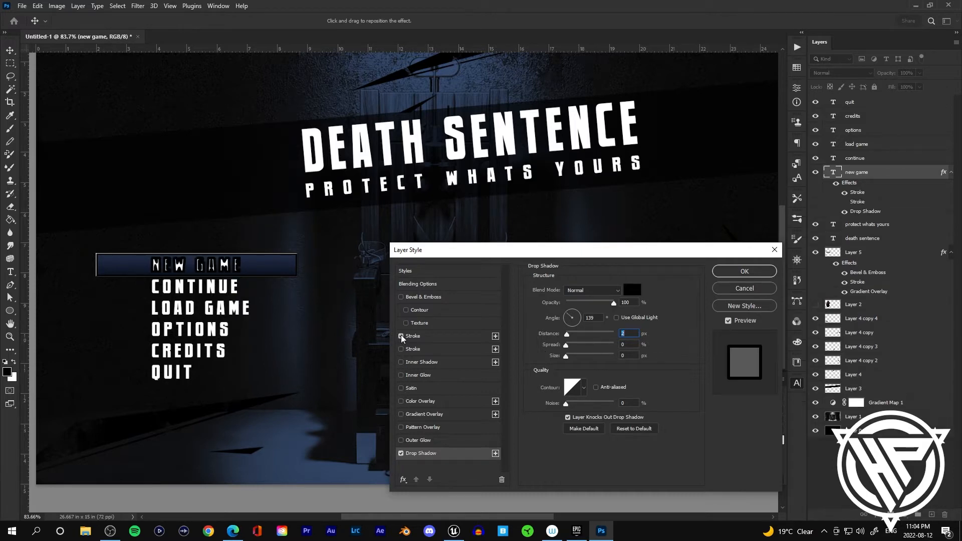
{"action": "left_click", "coordinate": [414, 339]}
{"action": "left_click", "coordinate": [583, 300]}
{"action": "left_click", "coordinate": [579, 307]}
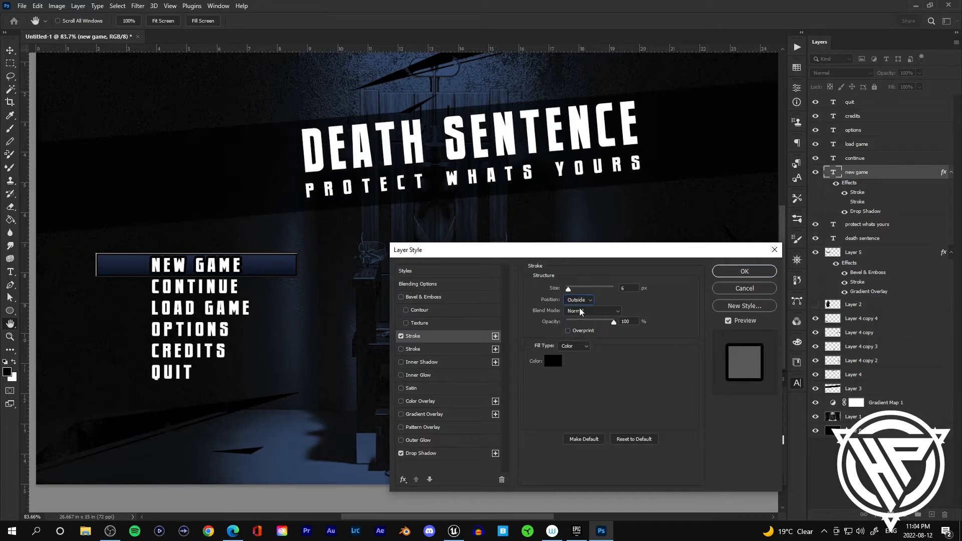
{"action": "left_click_drag", "start_coordinate": [571, 289], "coordinate": [567, 292]}
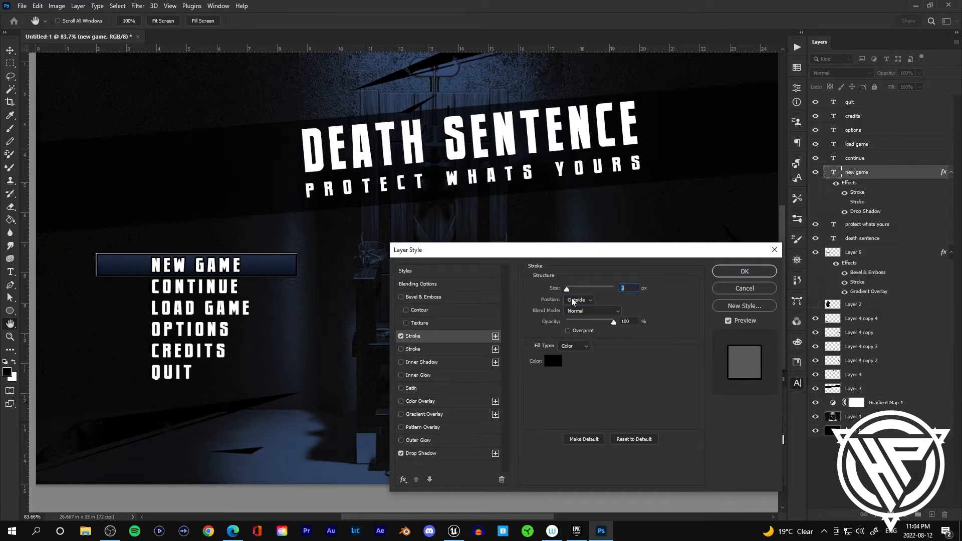
{"action": "left_click", "coordinate": [400, 296]}
{"action": "left_click", "coordinate": [400, 297]}
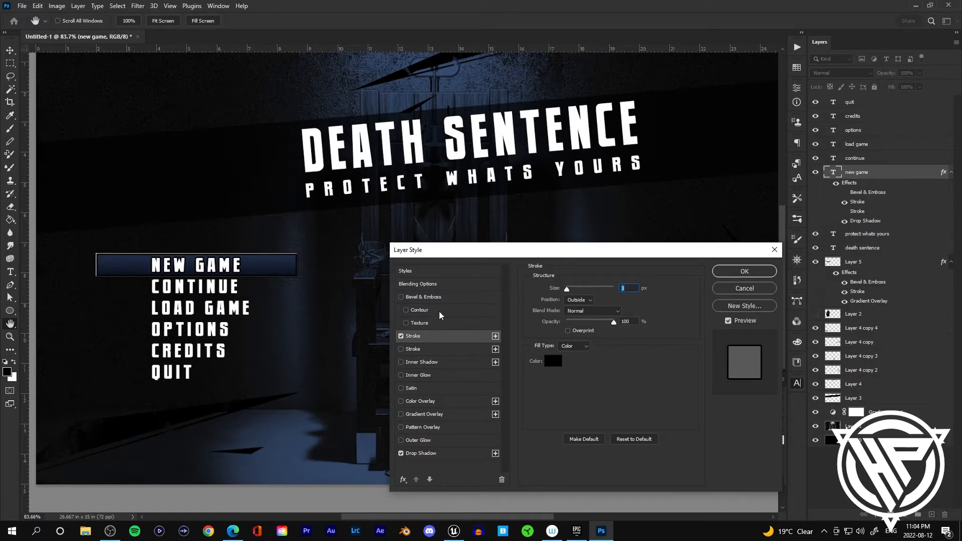
Step: Add a Gradient Overlay to the NEW GAME text, browsing the gradient presets and choosing a light teal-blue gradient
{"action": "left_click", "coordinate": [413, 414]}
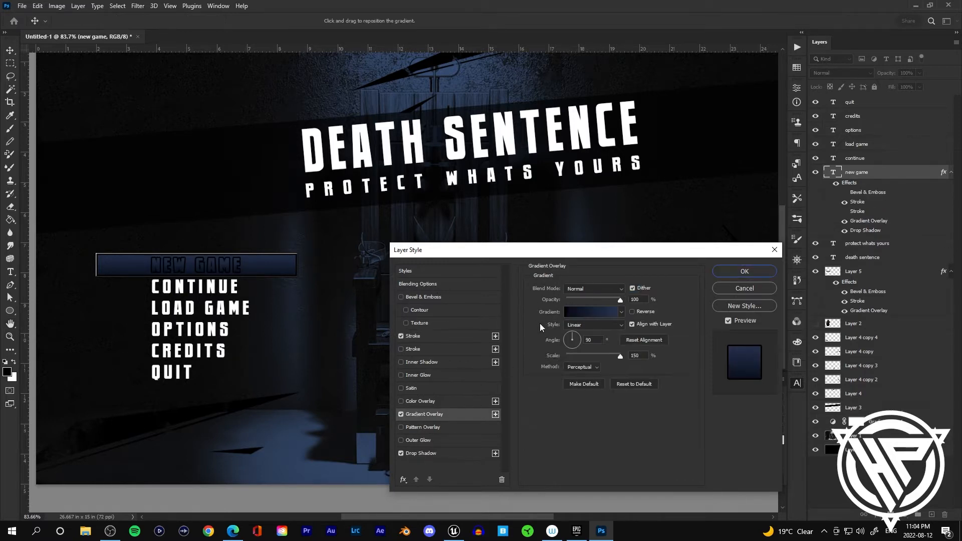
{"action": "left_click", "coordinate": [586, 310]}
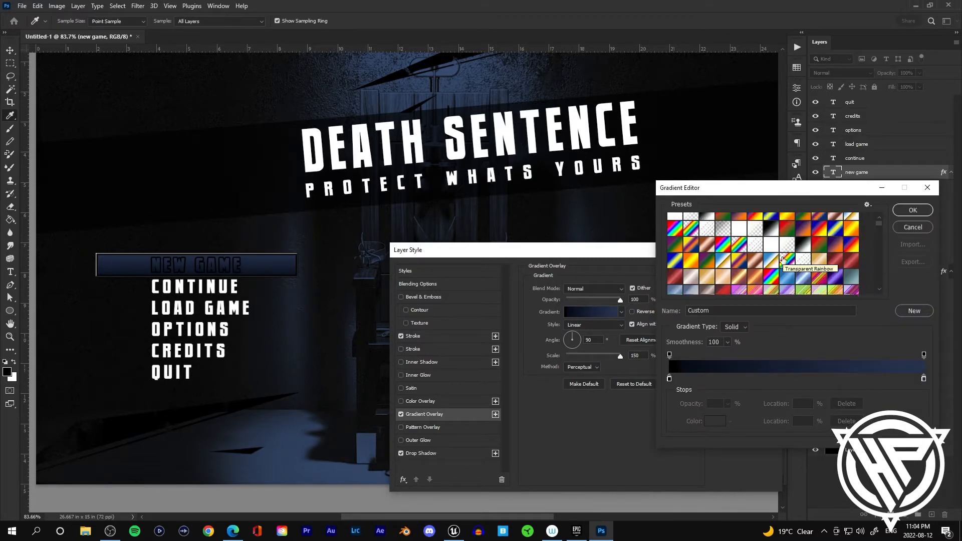
{"action": "scroll", "coordinate": [781, 260], "scroll_direction": "down", "scroll_amount": 5}
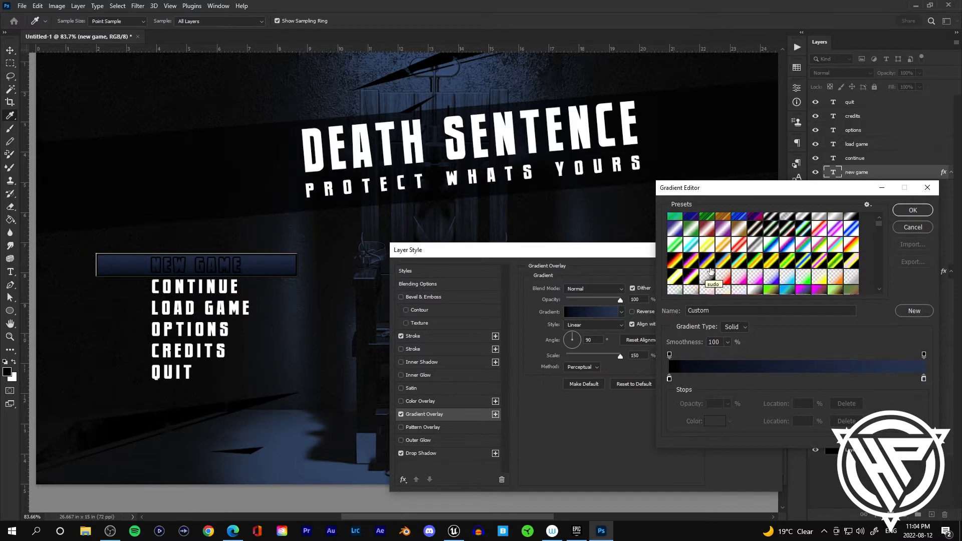
{"action": "scroll", "coordinate": [755, 269], "scroll_direction": "down", "scroll_amount": 5}
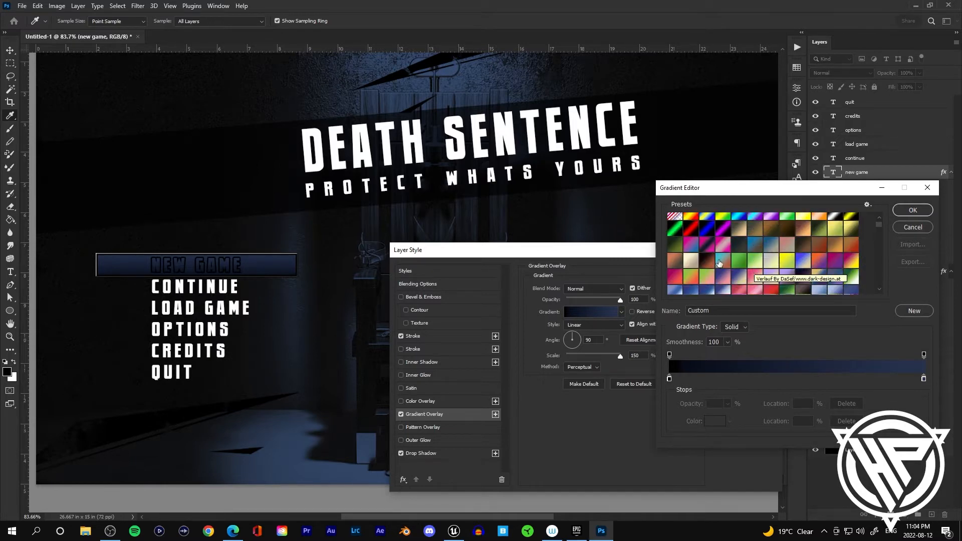
{"action": "left_click", "coordinate": [708, 259]}
{"action": "scroll", "coordinate": [726, 253], "scroll_direction": "down", "scroll_amount": 5}
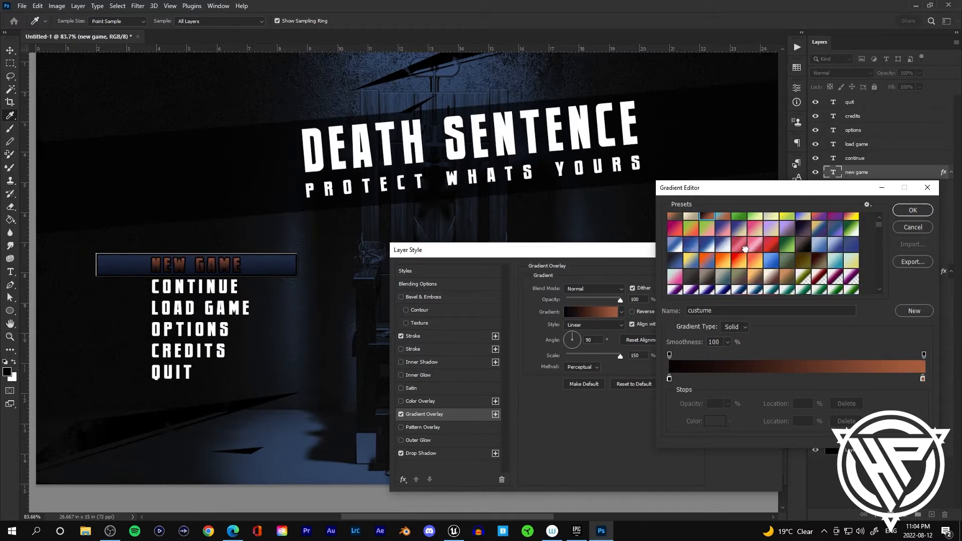
{"action": "left_click", "coordinate": [739, 244]}
{"action": "left_click", "coordinate": [759, 245]}
{"action": "scroll", "coordinate": [761, 248], "scroll_direction": "down", "scroll_amount": 6}
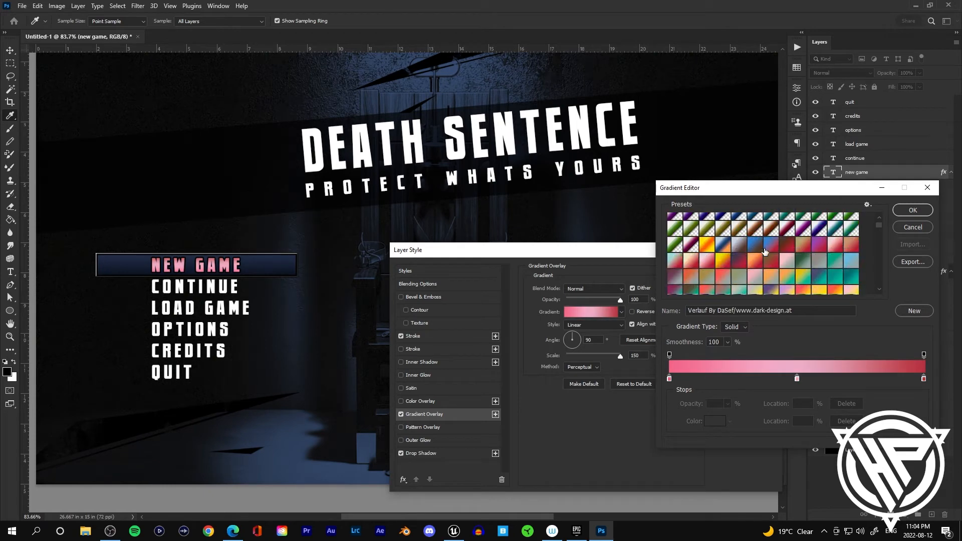
{"action": "scroll", "coordinate": [764, 251], "scroll_direction": "down", "scroll_amount": 2}
{"action": "left_click", "coordinate": [676, 268]}
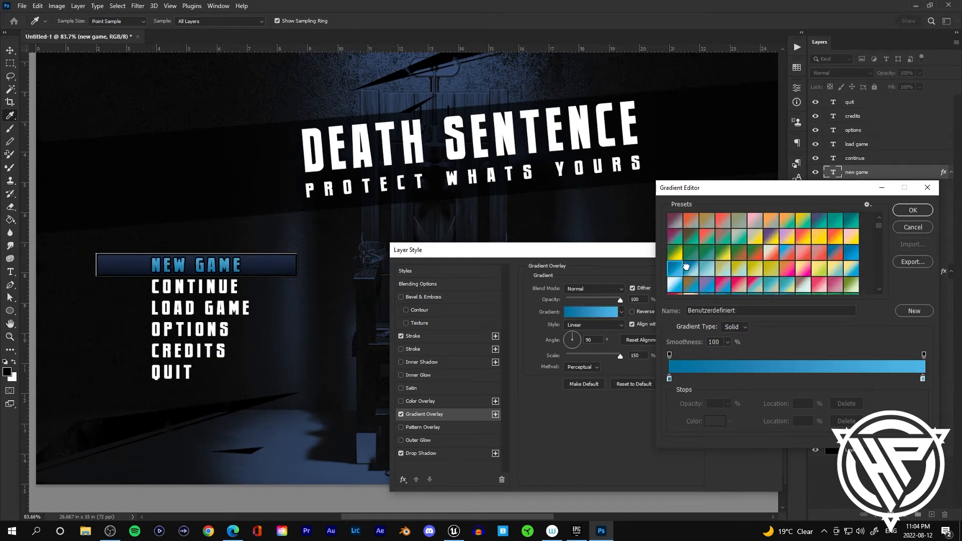
{"action": "left_click", "coordinate": [685, 266]}
{"action": "scroll", "coordinate": [711, 264], "scroll_direction": "down", "scroll_amount": 5}
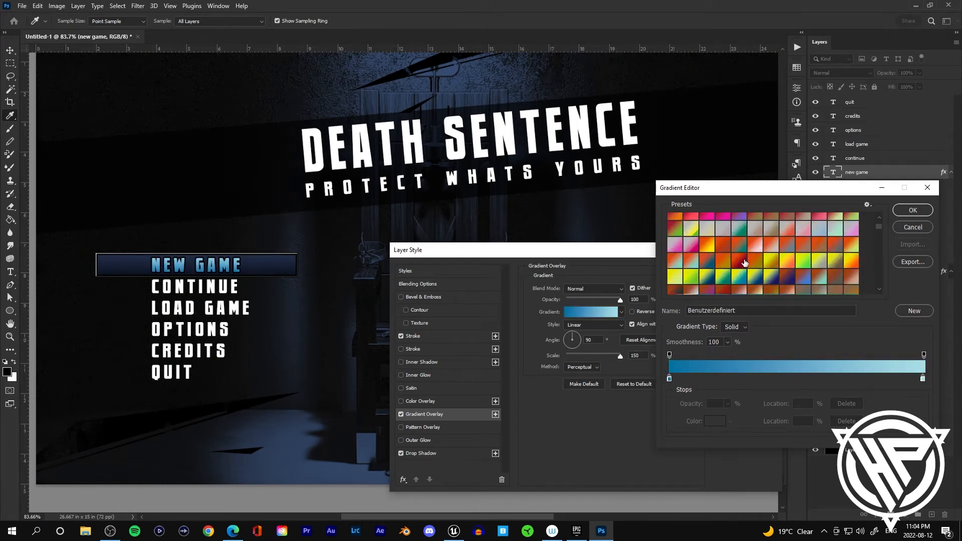
{"action": "scroll", "coordinate": [746, 261], "scroll_direction": "down", "scroll_amount": 3}
{"action": "left_click", "coordinate": [754, 254]}
{"action": "scroll", "coordinate": [759, 250], "scroll_direction": "down", "scroll_amount": 3}
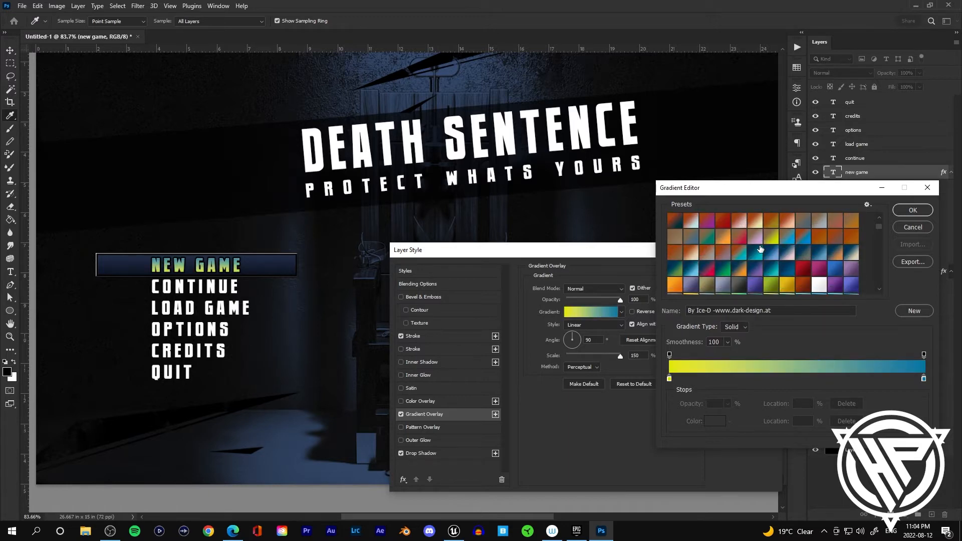
{"action": "left_click", "coordinate": [728, 273]}
{"action": "scroll", "coordinate": [741, 268], "scroll_direction": "down", "scroll_amount": 4}
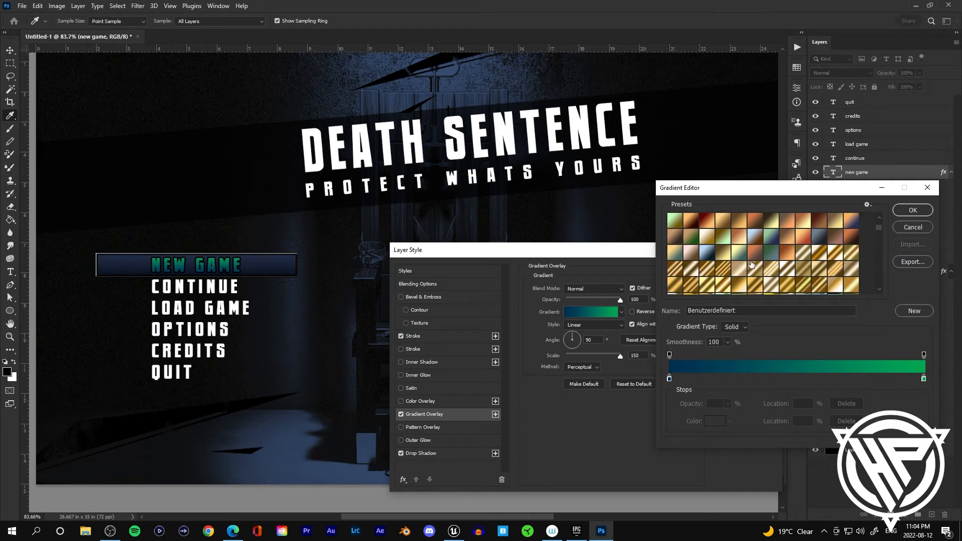
{"action": "scroll", "coordinate": [750, 264], "scroll_direction": "down", "scroll_amount": 2}
{"action": "scroll", "coordinate": [751, 264], "scroll_direction": "down", "scroll_amount": 4}
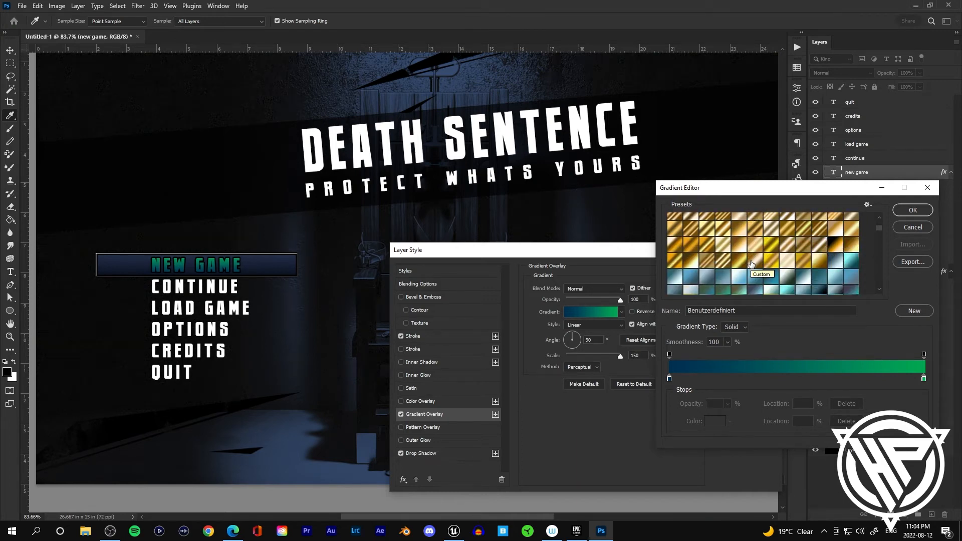
{"action": "left_click", "coordinate": [741, 243]}
{"action": "scroll", "coordinate": [770, 249], "scroll_direction": "down", "scroll_amount": 8}
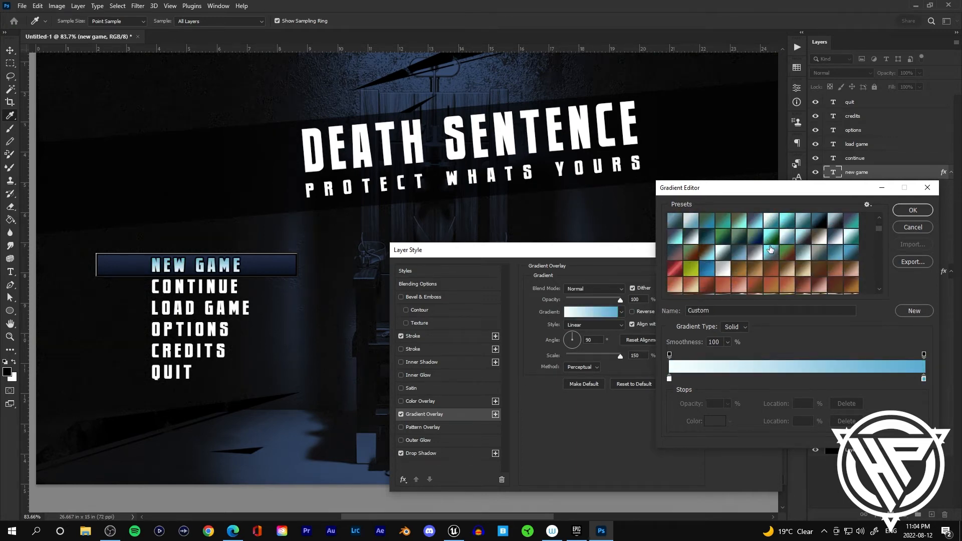
{"action": "scroll", "coordinate": [769, 249], "scroll_direction": "down", "scroll_amount": 6}
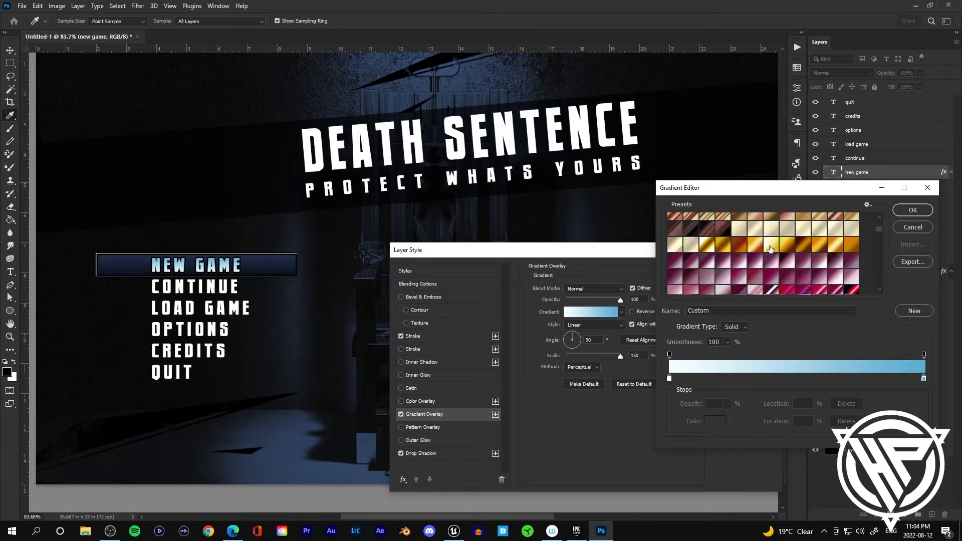
{"action": "scroll", "coordinate": [770, 250], "scroll_direction": "down", "scroll_amount": 5}
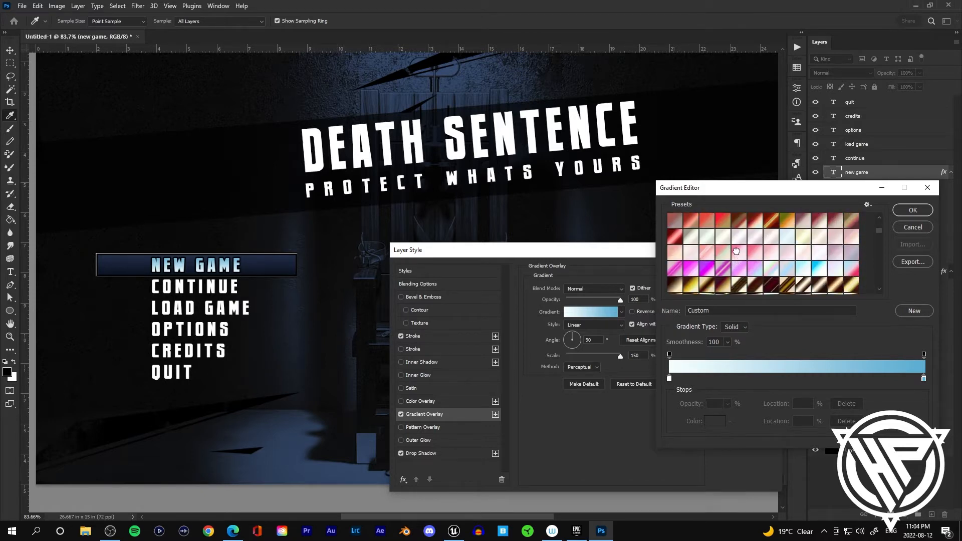
{"action": "left_click", "coordinate": [736, 251]}
{"action": "scroll", "coordinate": [772, 248], "scroll_direction": "down", "scroll_amount": 5}
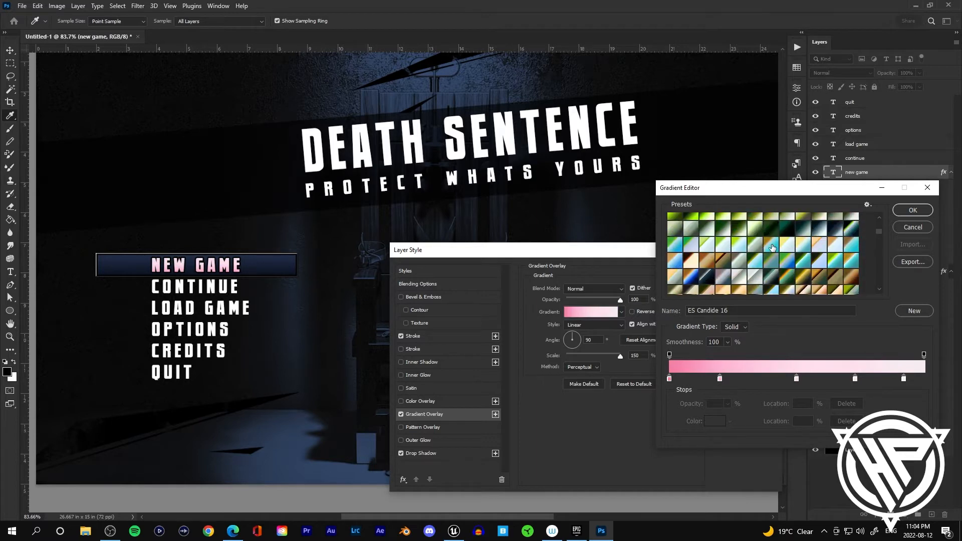
{"action": "scroll", "coordinate": [772, 248], "scroll_direction": "down", "scroll_amount": 3}
{"action": "left_click", "coordinate": [739, 285]}
{"action": "scroll", "coordinate": [753, 276], "scroll_direction": "down", "scroll_amount": 1}
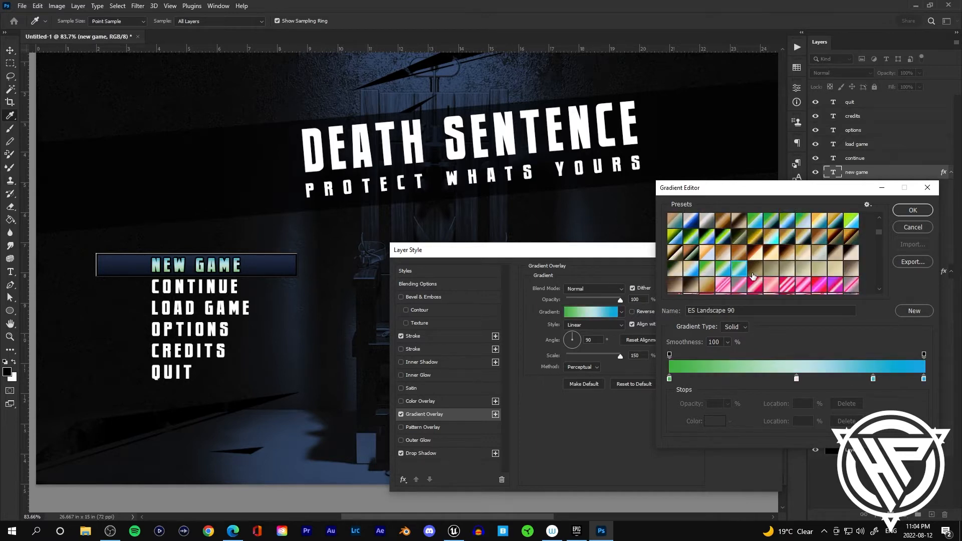
{"action": "scroll", "coordinate": [753, 276], "scroll_direction": "down", "scroll_amount": 6}
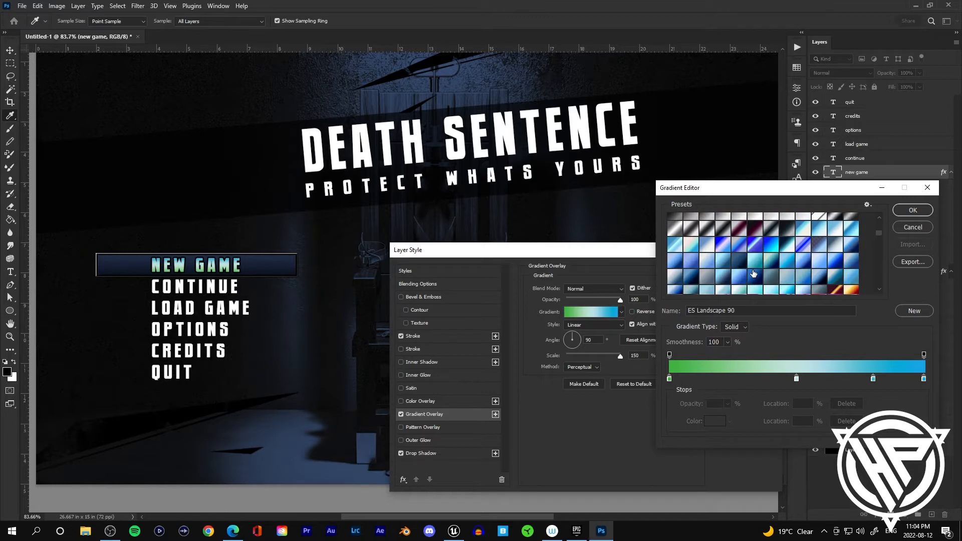
{"action": "left_click", "coordinate": [754, 260]}
{"action": "left_click", "coordinate": [745, 242]}
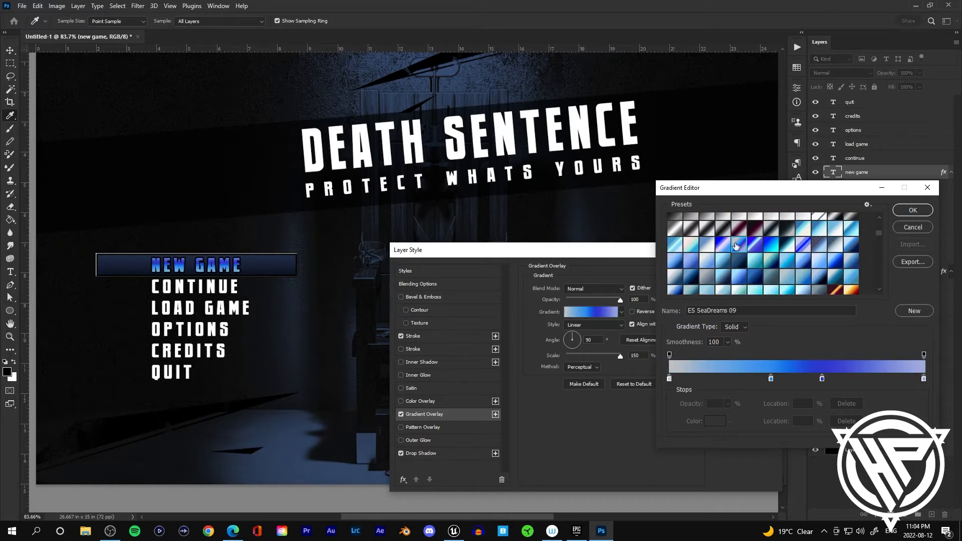
{"action": "left_click", "coordinate": [707, 247]}
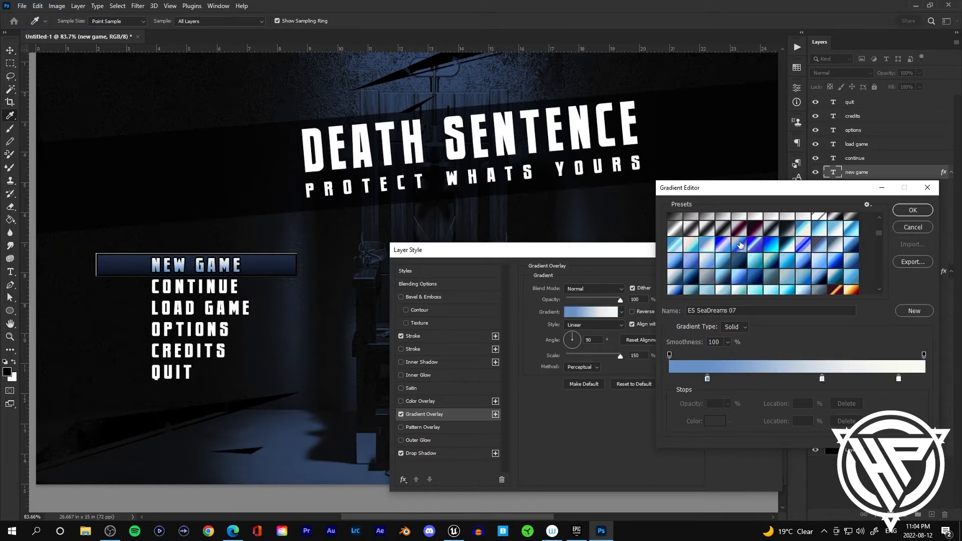
{"action": "left_click", "coordinate": [678, 245]}
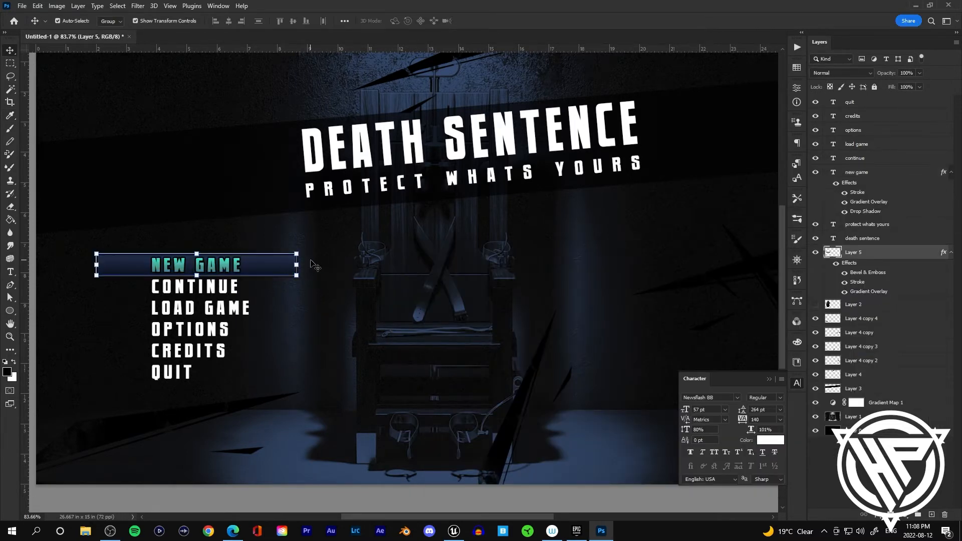
Step: Duplicate the highlight bar below NEW GAME and place the CONTINUE text on the copy, moving the other menu items aside
{"action": "key", "text": "ctrl+j"}
{"action": "left_click_drag", "start_coordinate": [278, 268], "coordinate": [277, 296]}
{"action": "left_click", "coordinate": [854, 158]}
{"action": "left_click", "coordinate": [849, 102], "text": "shift"}
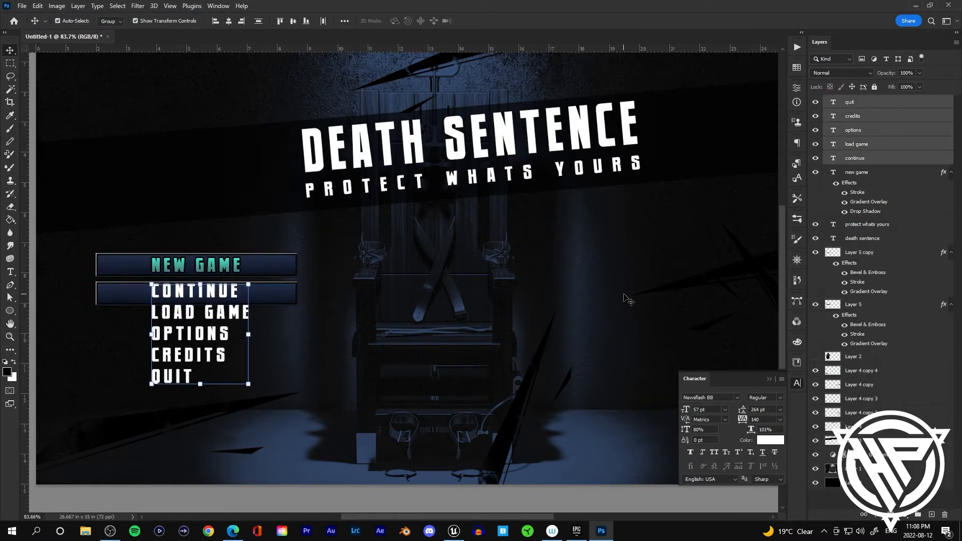
{"action": "key", "text": "shift+Down"}
{"action": "key", "text": "shift+Down"}
{"action": "left_click_drag", "start_coordinate": [196, 313], "coordinate": [177, 295]}
{"action": "left_click", "coordinate": [192, 293]}
{"action": "left_click", "coordinate": [305, 335]}
{"action": "left_click", "coordinate": [281, 295]}
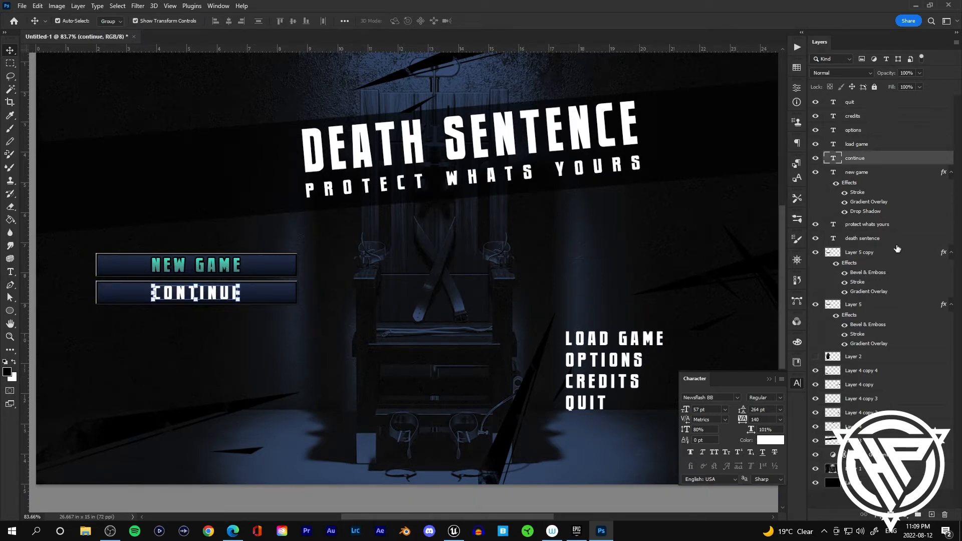
Step: Copy the NEW GAME text's layer style and paste it onto the CONTINUE text
{"action": "right_click", "coordinate": [871, 173]}
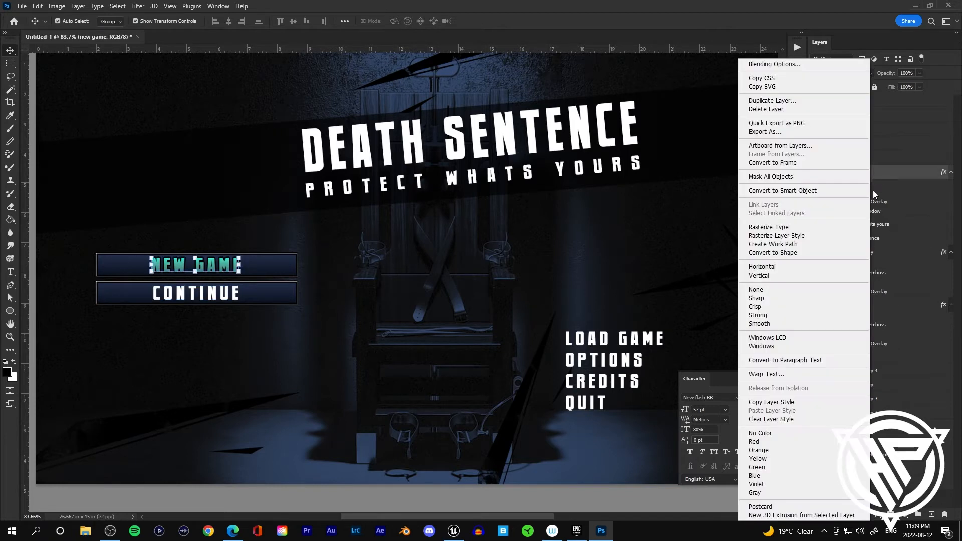
{"action": "left_click", "coordinate": [782, 403]}
{"action": "left_click", "coordinate": [874, 157]}
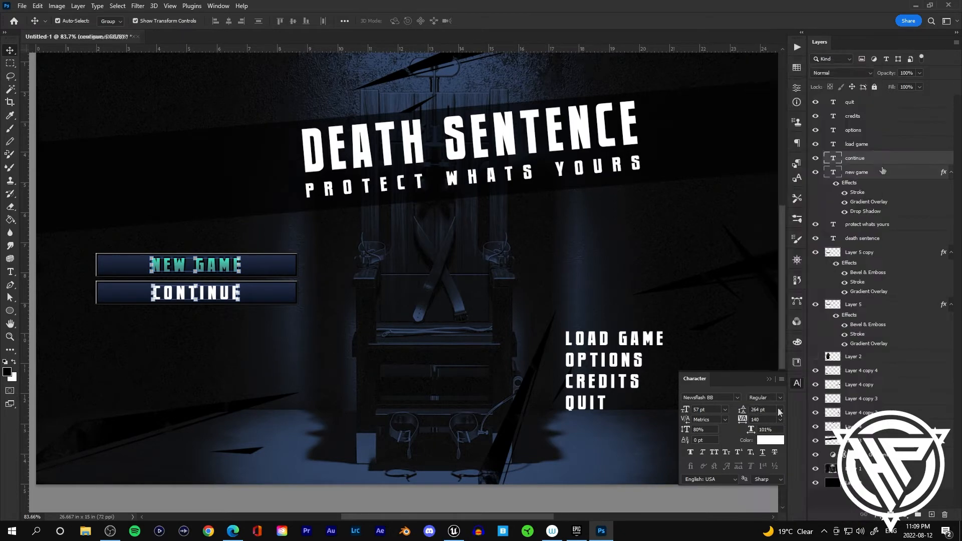
Step: Duplicate bars for the remaining items and move LOAD GAME, OPTIONS, CREDITS and QUIT onto them with the copied style
{"action": "left_click", "coordinate": [603, 278]}
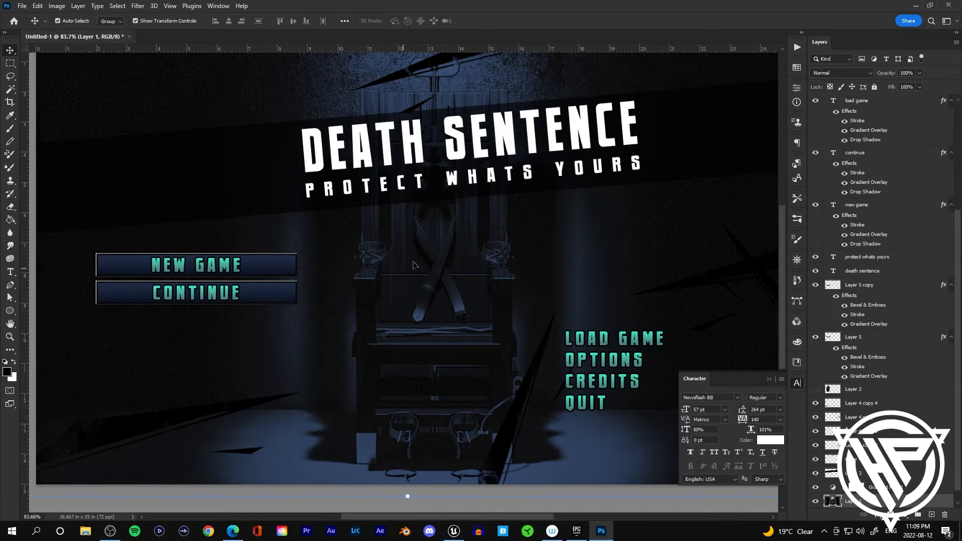
{"action": "left_click_drag", "start_coordinate": [265, 294], "coordinate": [251, 406]}
{"action": "left_click_drag", "start_coordinate": [609, 344], "coordinate": [264, 322]}
{"action": "left_click_drag", "start_coordinate": [604, 360], "coordinate": [197, 348]}
{"action": "left_click_drag", "start_coordinate": [602, 381], "coordinate": [192, 375]}
{"action": "left_click_drag", "start_coordinate": [586, 403], "coordinate": [198, 405]}
{"action": "left_click", "coordinate": [250, 405]}
{"action": "left_click_drag", "start_coordinate": [249, 407], "coordinate": [255, 380]}
{"action": "left_click", "coordinate": [396, 430]}
{"action": "left_click", "coordinate": [407, 443]}
{"action": "left_click", "coordinate": [260, 405]}
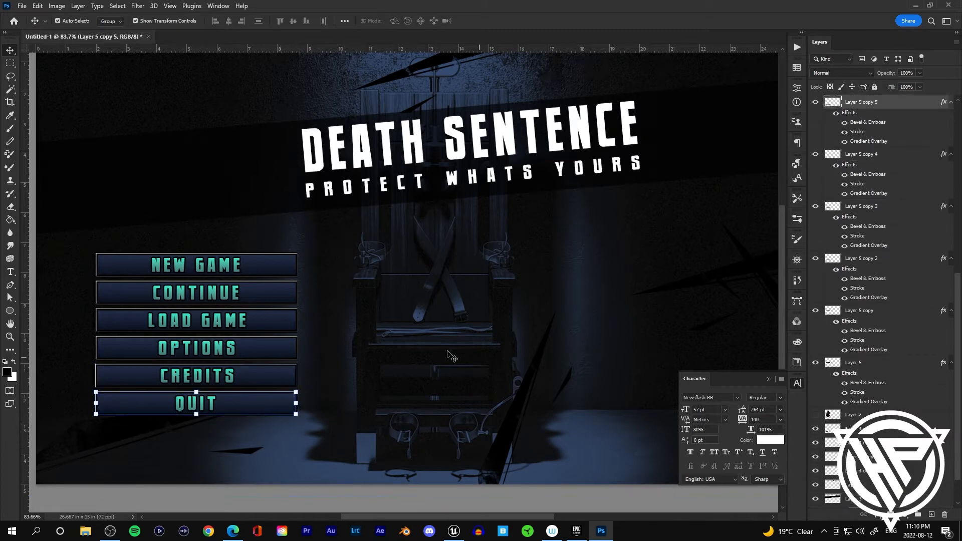
Step: Merge the scratch-mark layer copies into one layer and collapse the bars' effect lists
{"action": "left_click", "coordinate": [266, 266]}
{"action": "left_click", "coordinate": [815, 414]}
{"action": "scroll", "coordinate": [878, 419], "scroll_direction": "down", "scroll_amount": 2}
{"action": "left_click", "coordinate": [871, 389]}
{"action": "left_click", "coordinate": [871, 444], "text": "shift"}
{"action": "left_click_drag", "start_coordinate": [871, 445], "coordinate": [871, 368]}
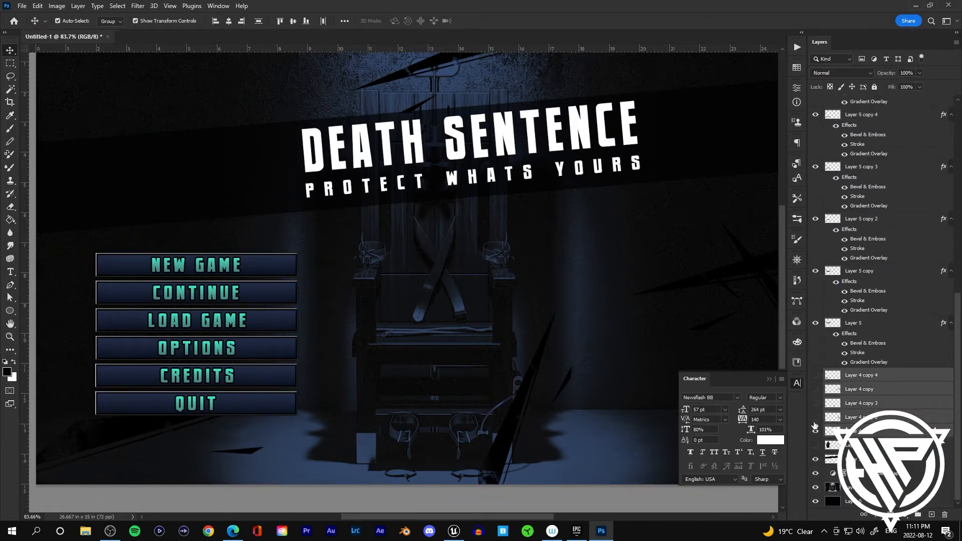
{"action": "key", "text": "ctrl+e"}
{"action": "left_click", "coordinate": [815, 459]}
{"action": "left_click", "coordinate": [815, 459]}
{"action": "left_click", "coordinate": [951, 379]}
{"action": "left_click", "coordinate": [951, 365]}
{"action": "left_click", "coordinate": [951, 351]}
Step: Move the title text layers below the menu layers, then rotate the whole menu about -5.5° and nudge it up
{"action": "left_click", "coordinate": [876, 199]}
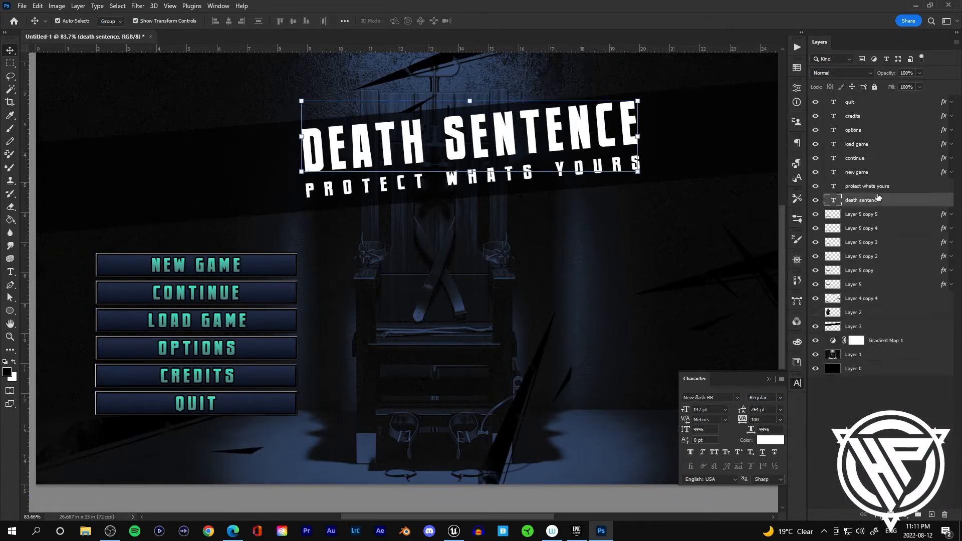
{"action": "left_click_drag", "start_coordinate": [876, 199], "coordinate": [876, 319]}
{"action": "left_click", "coordinate": [879, 255]}
{"action": "left_click", "coordinate": [888, 103], "text": "shift"}
{"action": "left_click_drag", "start_coordinate": [263, 314], "coordinate": [297, 292]}
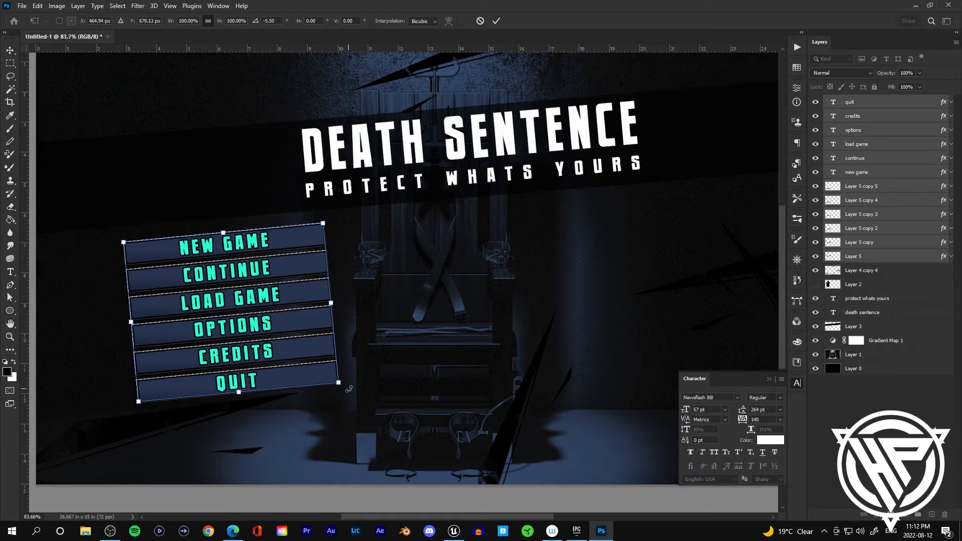
{"action": "left_click_drag", "start_coordinate": [361, 239], "coordinate": [361, 237]}
{"action": "key", "text": "Up"}
{"action": "key", "text": "Up"}
{"action": "key", "text": "Up"}
{"action": "key", "text": "Up"}
{"action": "key", "text": "Up"}
{"action": "left_click", "coordinate": [495, 20]}
{"action": "left_click", "coordinate": [854, 326]}
{"action": "scroll", "coordinate": [403, 282], "scroll_direction": "down", "scroll_amount": 2}
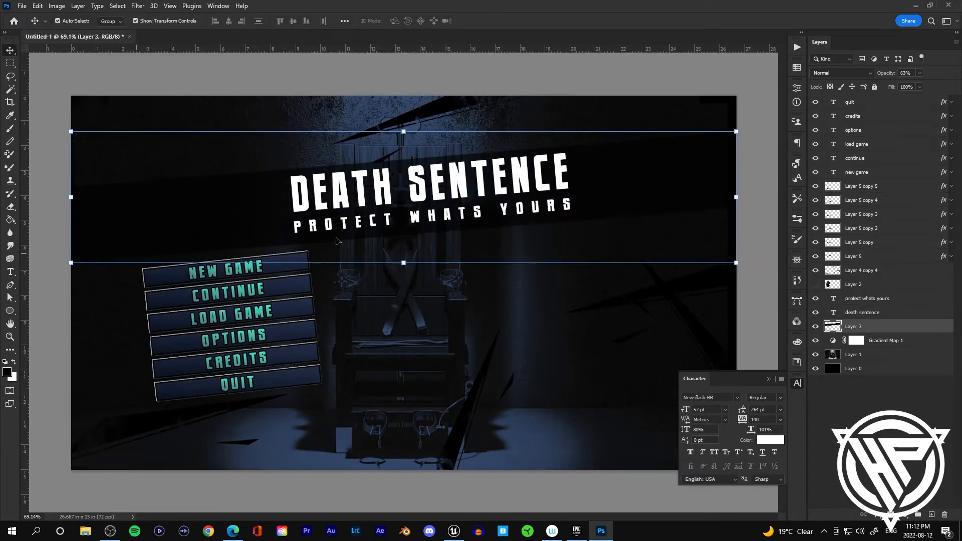
{"action": "left_click", "coordinate": [867, 298], "text": "shift"}
{"action": "left_click_drag", "start_coordinate": [63, 260], "coordinate": [65, 266]}
{"action": "scroll", "coordinate": [271, 308], "scroll_direction": "up", "scroll_amount": 6}
{"action": "left_click", "coordinate": [876, 270]}
{"action": "left_click", "coordinate": [876, 103], "text": "shift"}
{"action": "key", "text": "ctrl+t"}
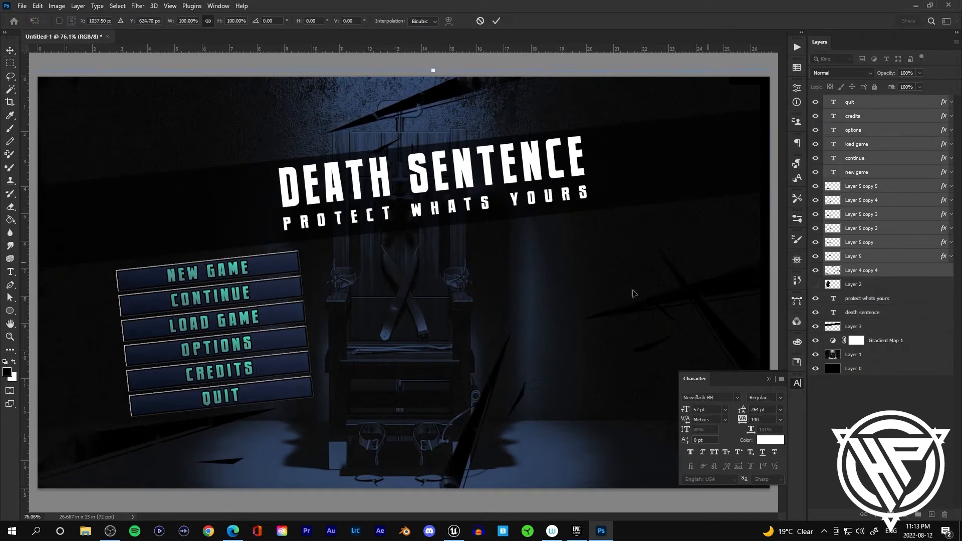
{"action": "key", "text": "Escape"}
Step: Select all menu bar and text layers and shift the menu slightly to the right
{"action": "left_click", "coordinate": [861, 270]}
{"action": "left_click", "coordinate": [869, 256]}
{"action": "left_click", "coordinate": [874, 102], "text": "shift"}
{"action": "scroll", "coordinate": [277, 387], "scroll_direction": "down", "scroll_amount": 1}
{"action": "left_click", "coordinate": [859, 256]}
{"action": "left_click", "coordinate": [847, 104], "text": "shift"}
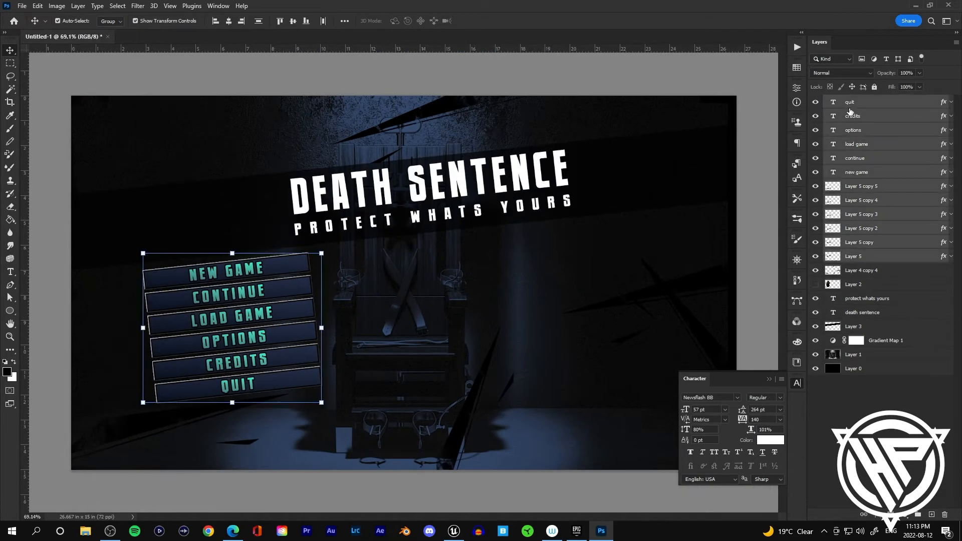
{"action": "left_click_drag", "start_coordinate": [235, 325], "coordinate": [242, 323]}
Step: Show the masked character layer, move it to the top of the stack and rotate it about 1.85°
{"action": "left_click", "coordinate": [872, 406]}
{"action": "left_click", "coordinate": [815, 284]}
{"action": "left_click_drag", "start_coordinate": [853, 284], "coordinate": [853, 98]}
{"action": "left_click_drag", "start_coordinate": [208, 220], "coordinate": [195, 222]}
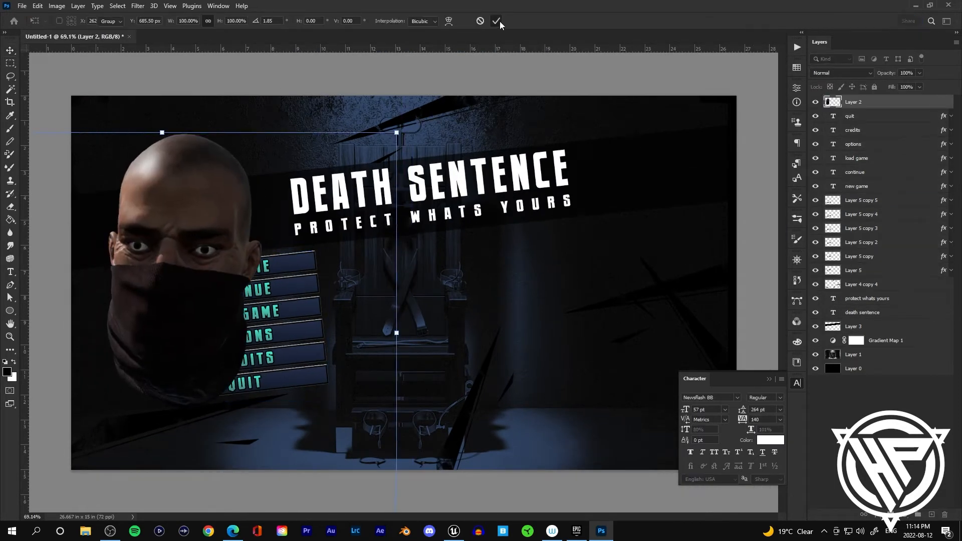
{"action": "left_click", "coordinate": [498, 22]}
Step: Move the menu bars and texts further right beside the masked character
{"action": "left_click", "coordinate": [858, 270]}
{"action": "left_click", "coordinate": [856, 116], "text": "shift"}
{"action": "key", "text": "ctrl+t"}
{"action": "left_click_drag", "start_coordinate": [291, 333], "coordinate": [354, 325]}
{"action": "left_click", "coordinate": [498, 21]}
{"action": "key", "text": "ctrl+t"}
{"action": "scroll", "coordinate": [346, 261], "scroll_direction": "up", "scroll_amount": 3}
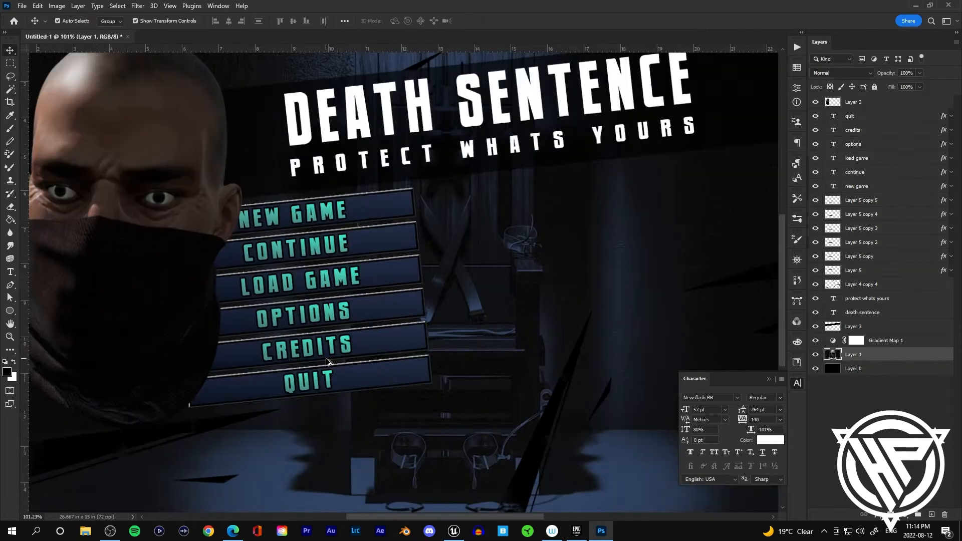
{"action": "left_click", "coordinate": [496, 21]}
{"action": "scroll", "coordinate": [499, 222], "scroll_direction": "down", "scroll_amount": 2}
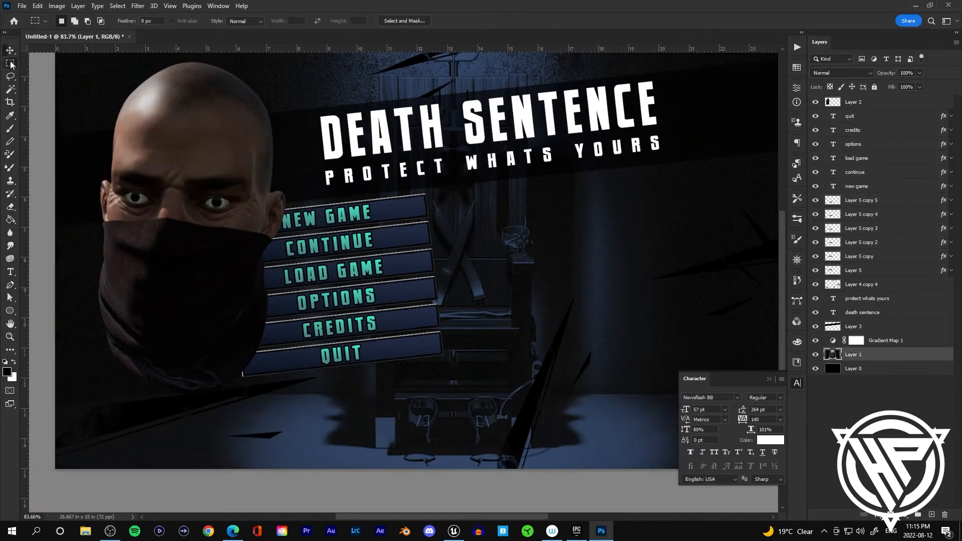
Step: Select a rectangle at the lower left of the scratch layer and copy it onto a new layer
{"action": "left_click", "coordinate": [861, 284]}
{"action": "left_click_drag", "start_coordinate": [54, 367], "coordinate": [348, 473]}
{"action": "right_click", "coordinate": [244, 401]}
{"action": "left_click", "coordinate": [299, 286]}
{"action": "left_click", "coordinate": [816, 299]}
{"action": "left_click", "coordinate": [816, 299]}
{"action": "left_click", "coordinate": [815, 299]}
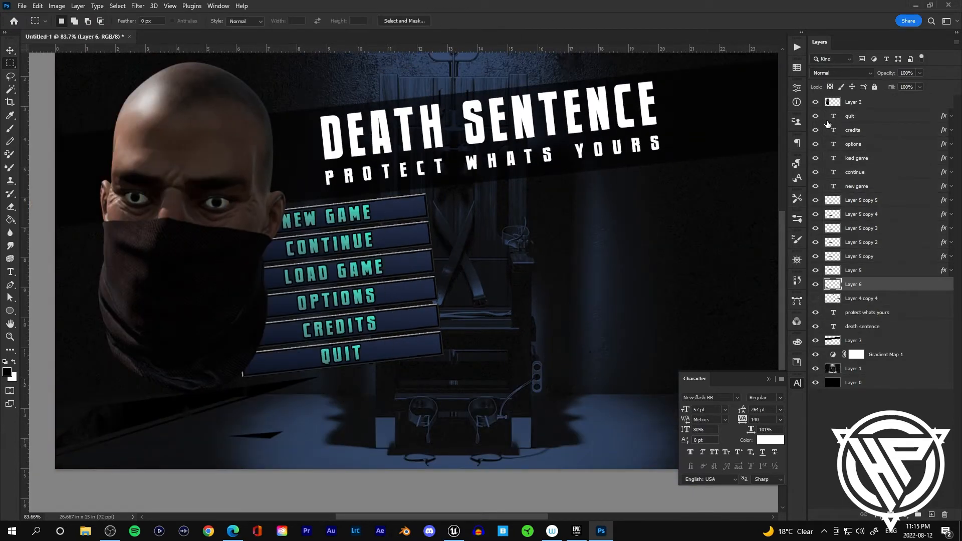
Step: Move the copied scratch patch across the canvas over the menu bars
{"action": "key", "text": "v"}
{"action": "left_click", "coordinate": [815, 299]}
{"action": "left_click_drag", "start_coordinate": [320, 416], "coordinate": [442, 405]}
{"action": "left_click_drag", "start_coordinate": [53, 411], "coordinate": [31, 410]}
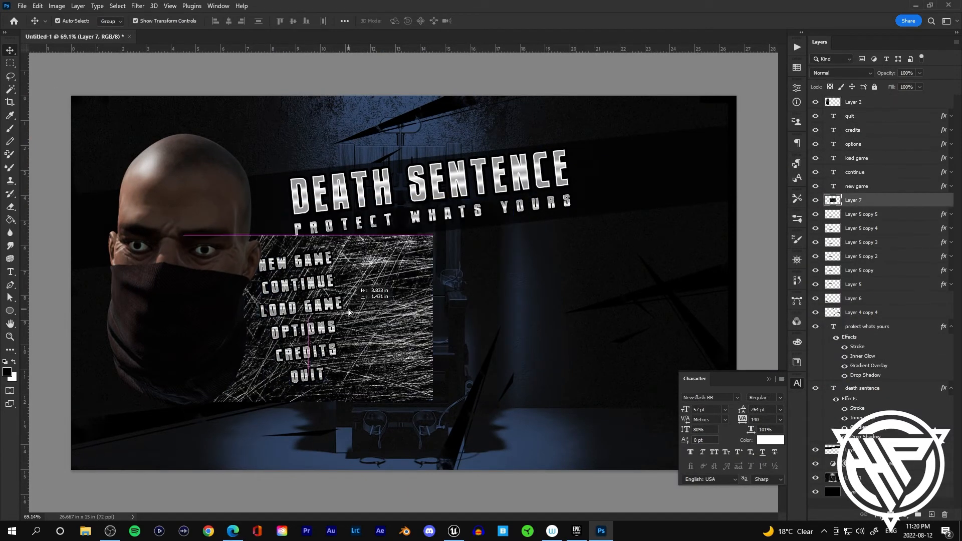
Step: Clip copies of the scratch texture onto each menu bar so every button shows scratches
{"action": "left_click", "coordinate": [880, 274], "text": "alt"}
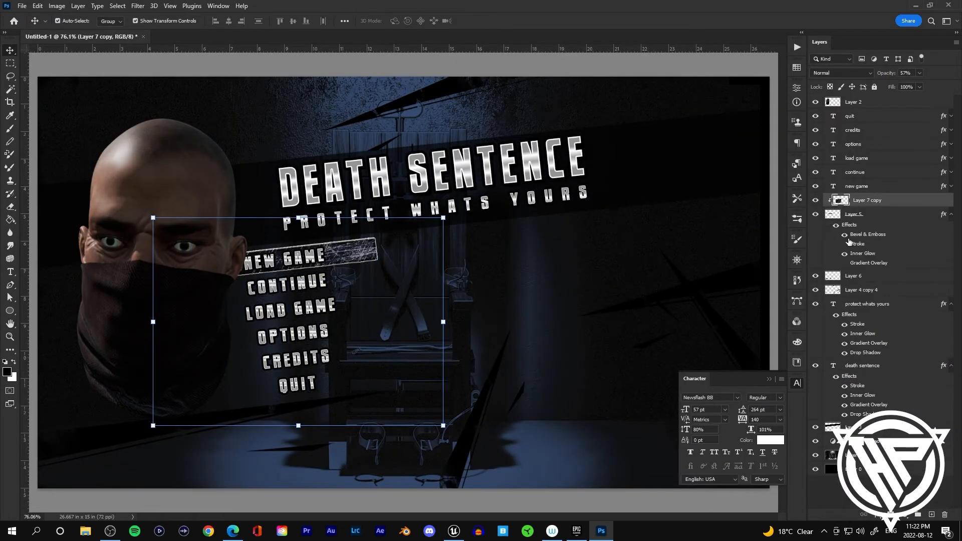
{"action": "left_click", "coordinate": [870, 216], "text": "shift"}
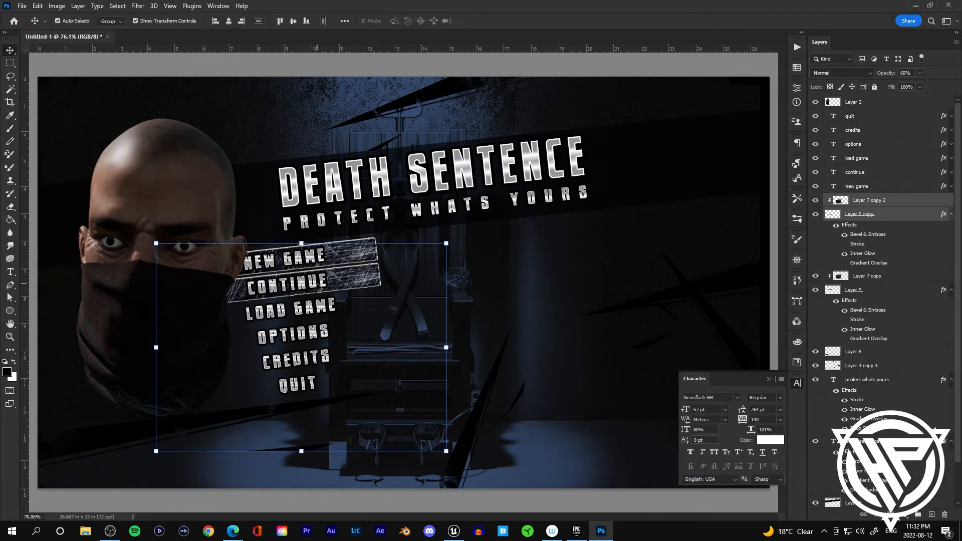
{"action": "double_click", "coordinate": [862, 224]}
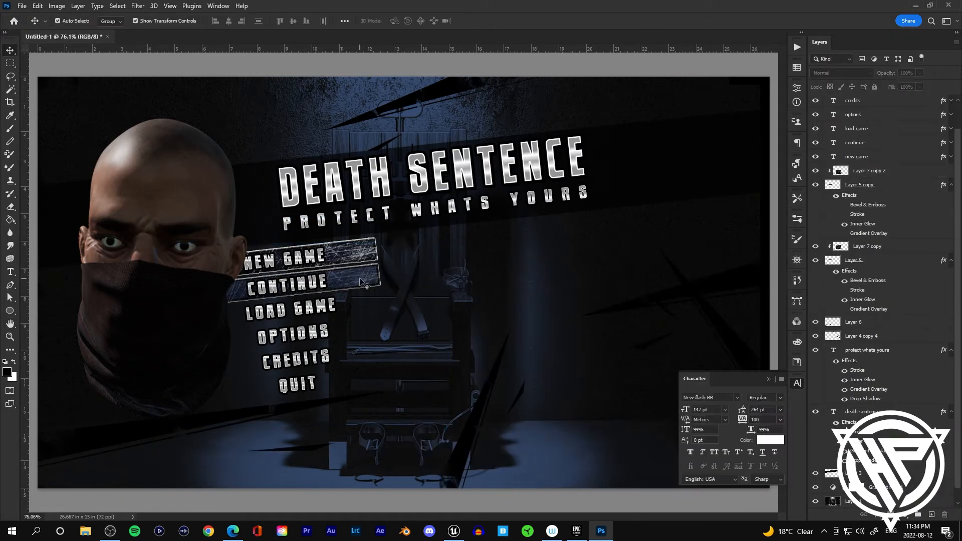
{"action": "left_click", "coordinate": [883, 143]}
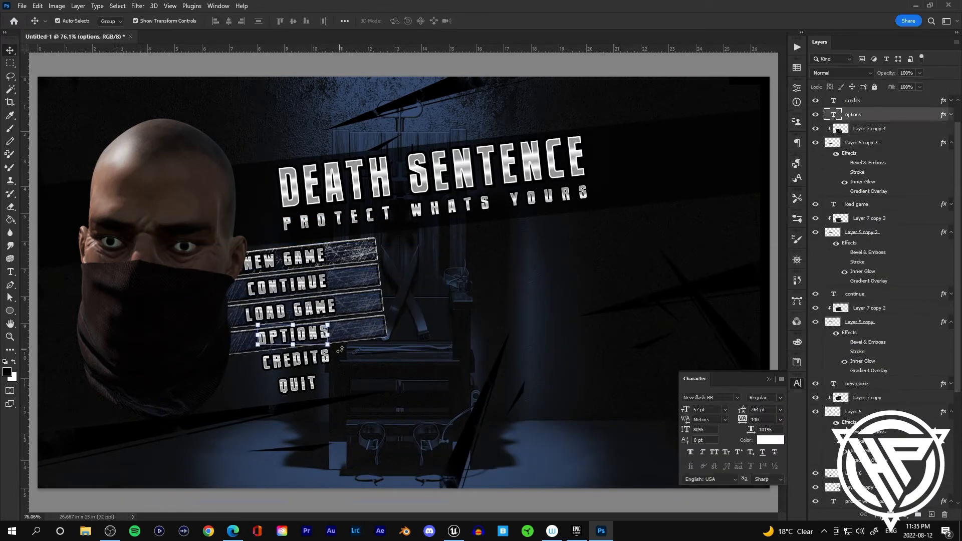
{"action": "left_click", "coordinate": [507, 313]}
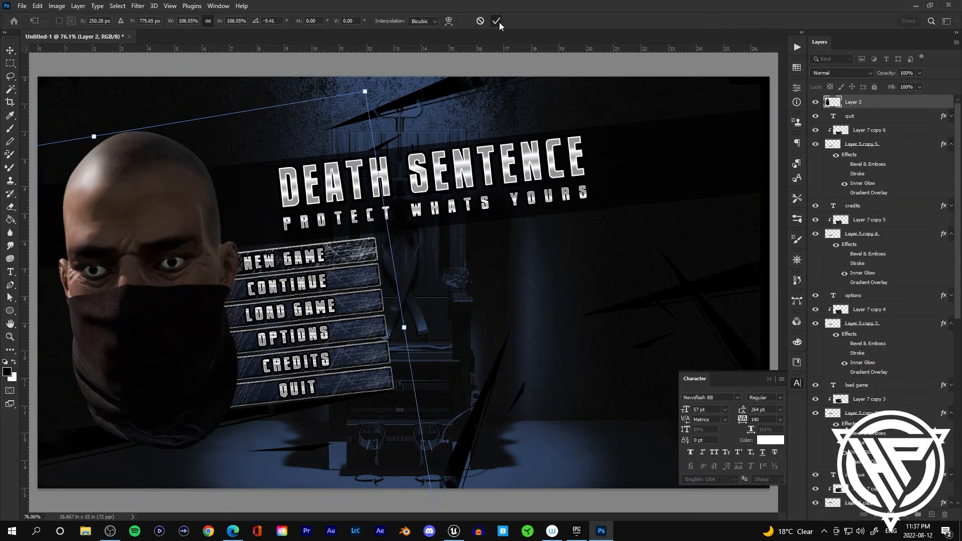
{"action": "left_click", "coordinate": [63, 21]}
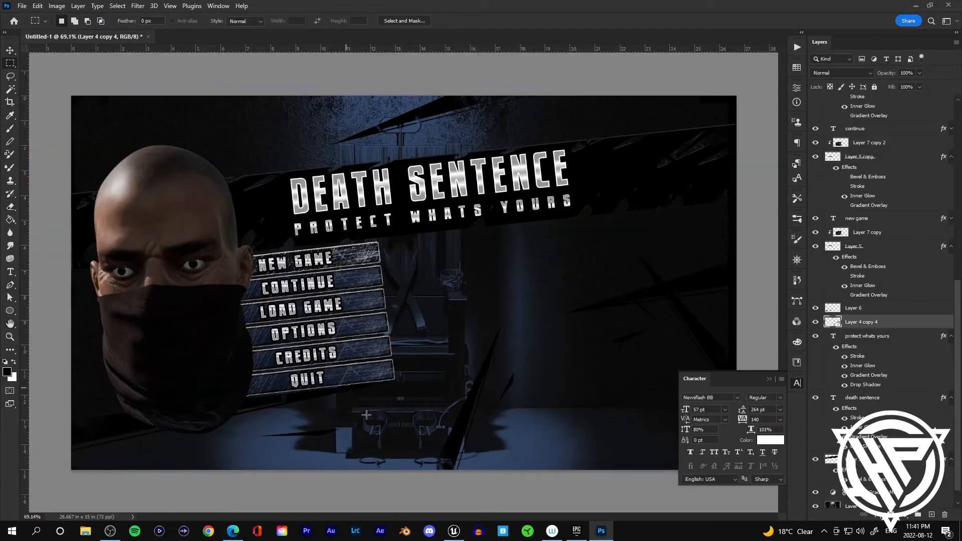
Step: Free-transform the selected scratch layer, enlarging it slightly from its corner
{"action": "key", "text": "ctrl+t"}
{"action": "left_click_drag", "start_coordinate": [453, 145], "coordinate": [466, 159]}
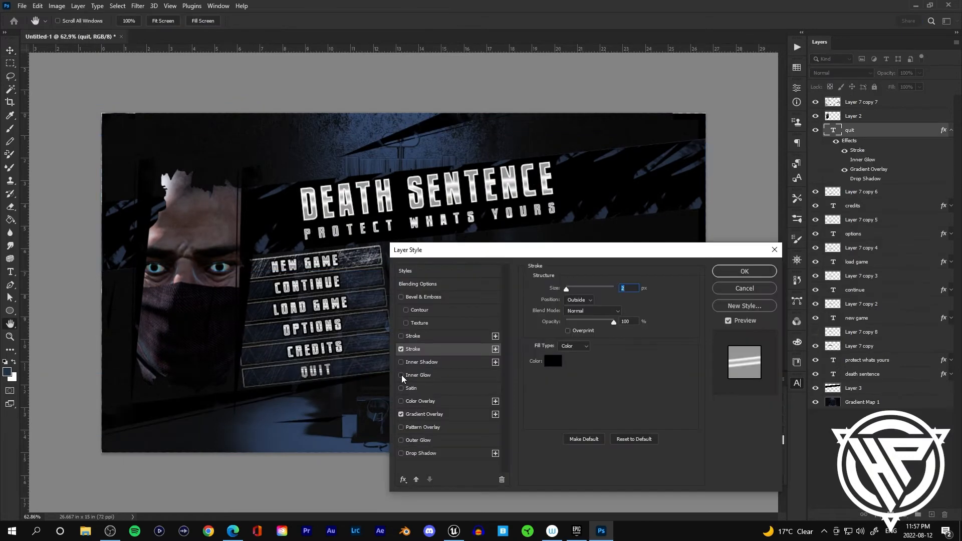
{"action": "left_click", "coordinate": [401, 374]}
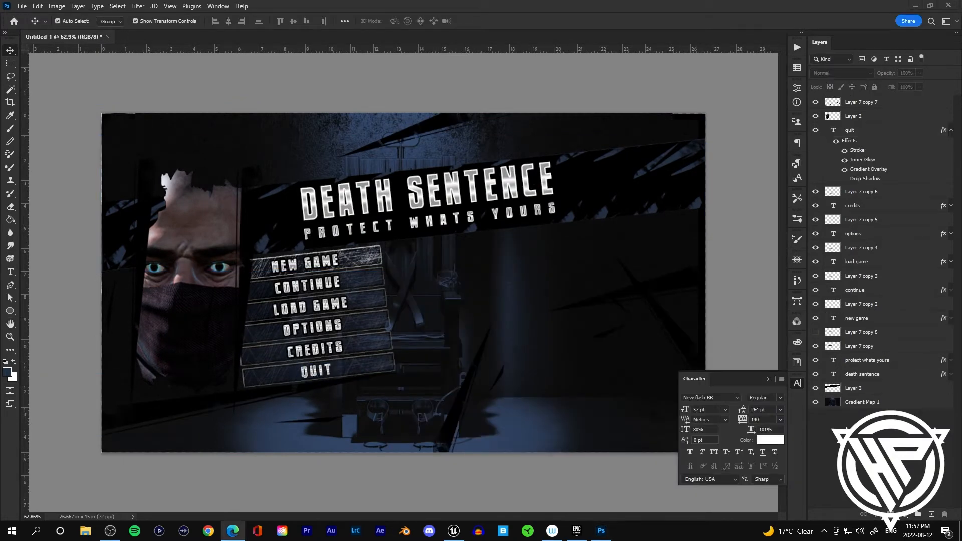
Step: Change the DEATH SENTENCE title font to Real Horror and shift the title slightly left
{"action": "left_click", "coordinate": [492, 183]}
{"action": "left_click", "coordinate": [737, 397]}
{"action": "left_click", "coordinate": [708, 78]}
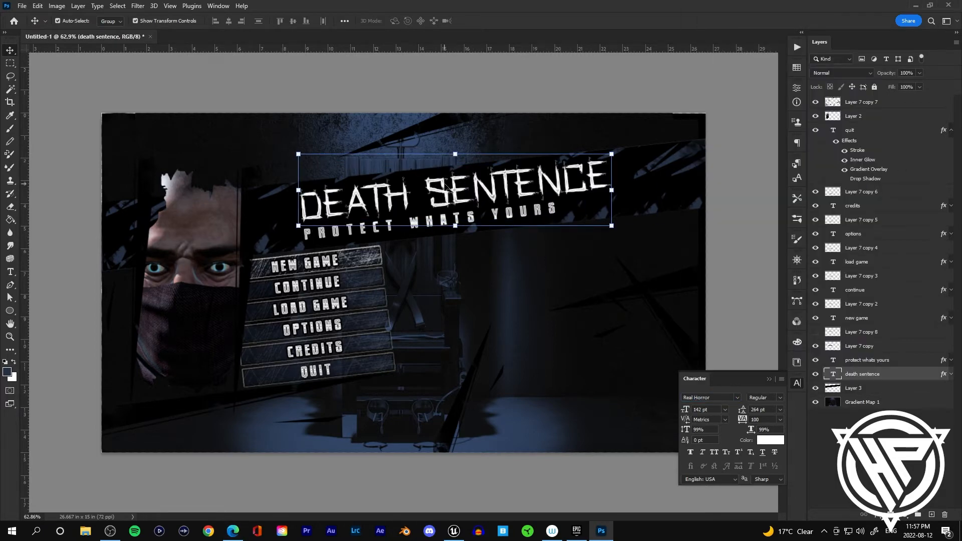
{"action": "left_click_drag", "start_coordinate": [445, 186], "coordinate": [408, 189]}
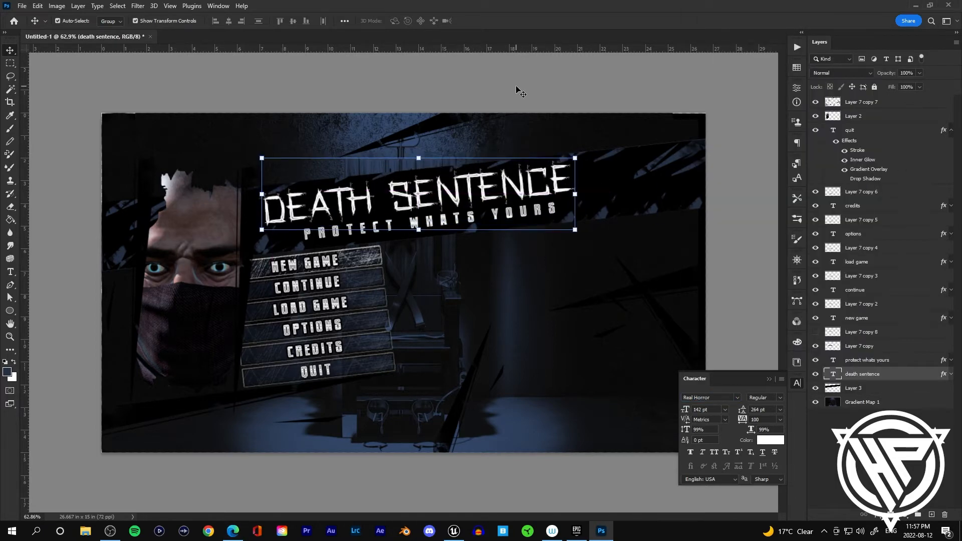
Step: Set the PROTECT WHATS YOURS subtitle to Real Horror at 49 pt and nudge it into place
{"action": "left_click", "coordinate": [545, 209]}
{"action": "left_click", "coordinate": [736, 398]}
{"action": "left_click", "coordinate": [722, 27]}
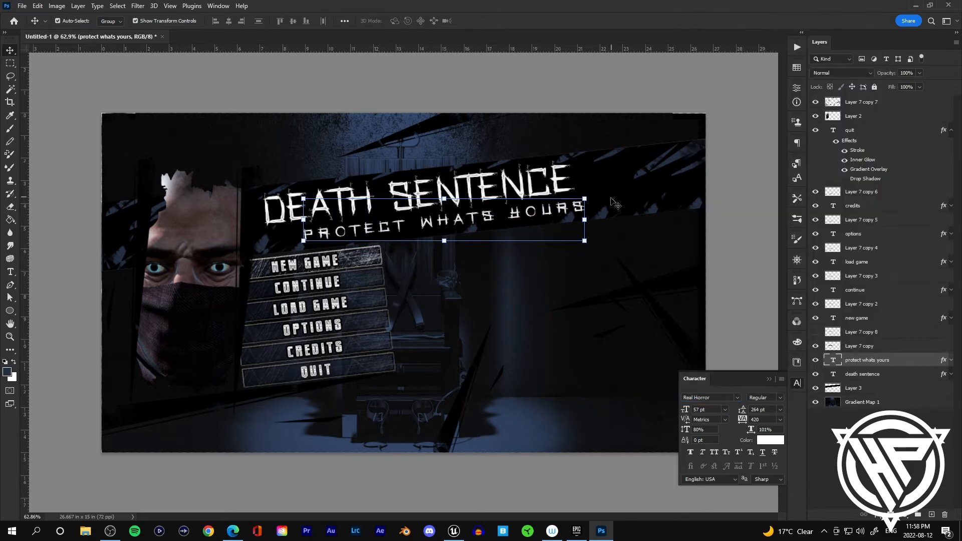
{"action": "left_click_drag", "start_coordinate": [686, 411], "coordinate": [682, 410]}
{"action": "left_click_drag", "start_coordinate": [457, 216], "coordinate": [452, 218]}
{"action": "left_click", "coordinate": [589, 111]}
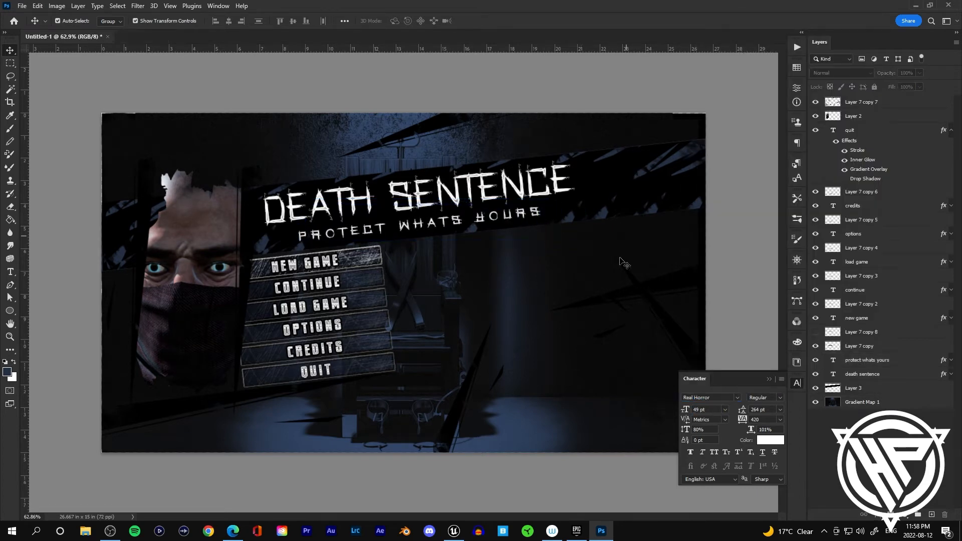
Step: Change the subtitle font to DeathRattle BB
{"action": "left_click", "coordinate": [866, 359]}
{"action": "left_click", "coordinate": [737, 398]}
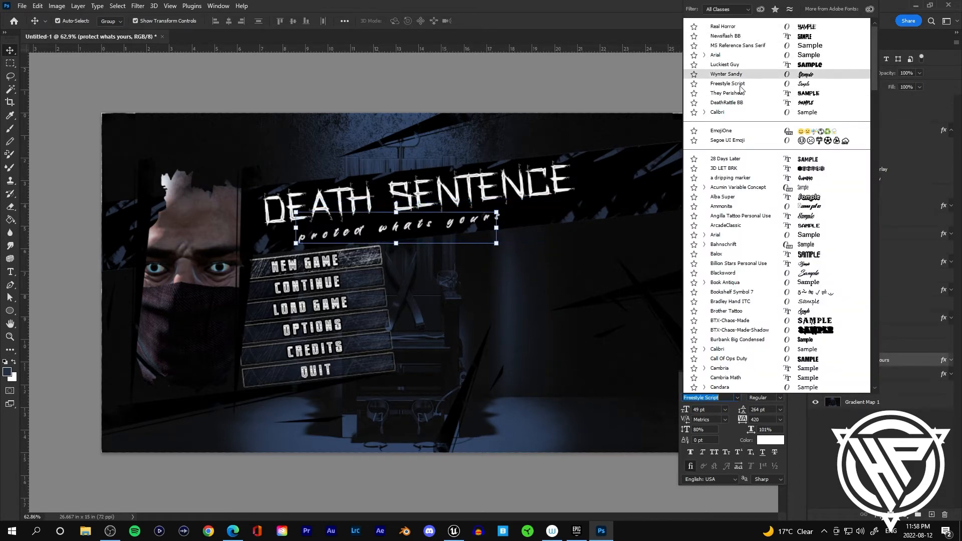
{"action": "left_click", "coordinate": [741, 104]}
{"action": "left_click", "coordinate": [717, 196]}
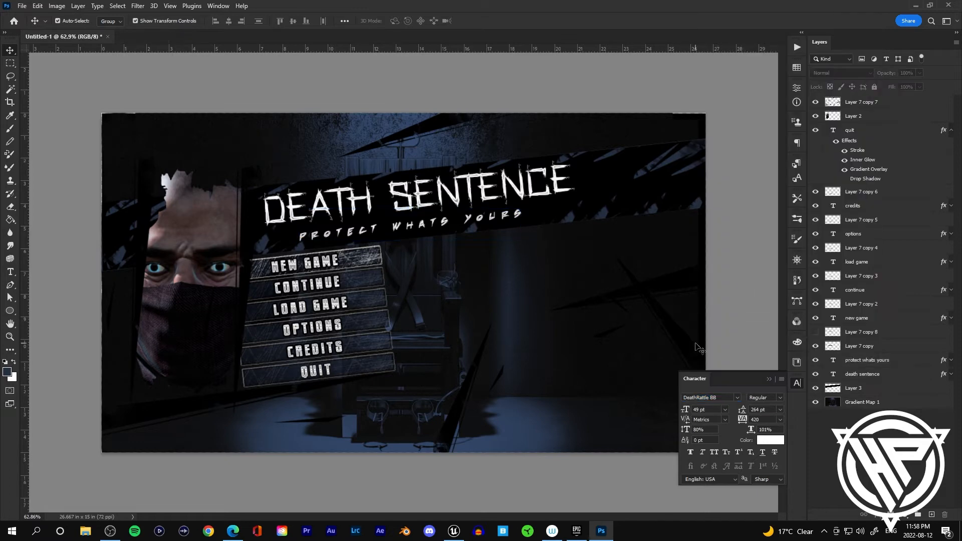
Step: Set the NEW GAME, CONTINUE and LOAD GAME labels to the Real Horror font
{"action": "left_click", "coordinate": [288, 266]}
{"action": "left_click", "coordinate": [737, 397]}
{"action": "left_click", "coordinate": [729, 37]}
{"action": "left_click", "coordinate": [721, 216]}
{"action": "left_click", "coordinate": [310, 281]}
{"action": "left_click", "coordinate": [737, 397]}
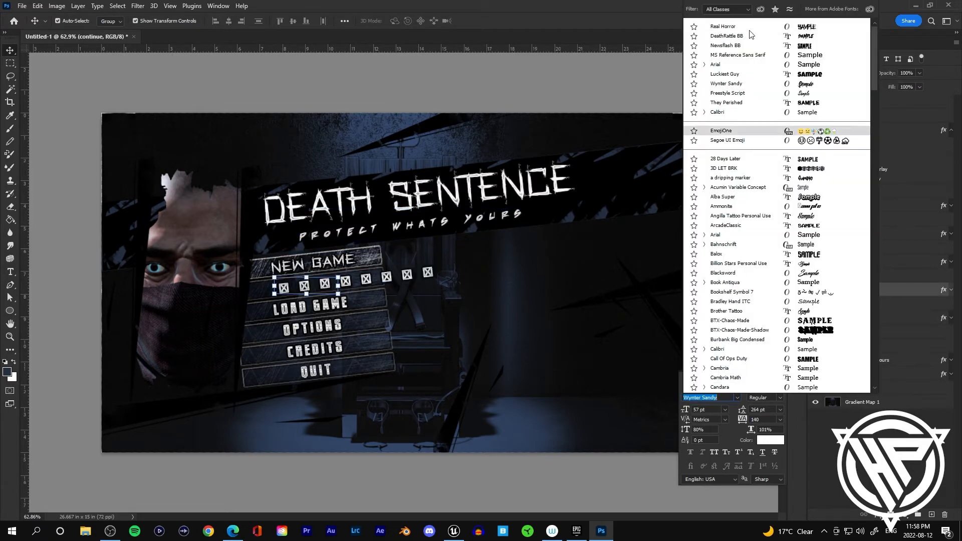
{"action": "left_click", "coordinate": [743, 27]}
{"action": "left_click", "coordinate": [318, 302]}
{"action": "left_click", "coordinate": [479, 21]}
{"action": "left_click", "coordinate": [501, 82]}
{"action": "left_click", "coordinate": [311, 305]}
{"action": "left_click", "coordinate": [737, 397]}
{"action": "left_click", "coordinate": [739, 27]}
Step: Set the OPTIONS, CREDITS and QUIT labels to the Real Horror font
{"action": "left_click", "coordinate": [312, 327]}
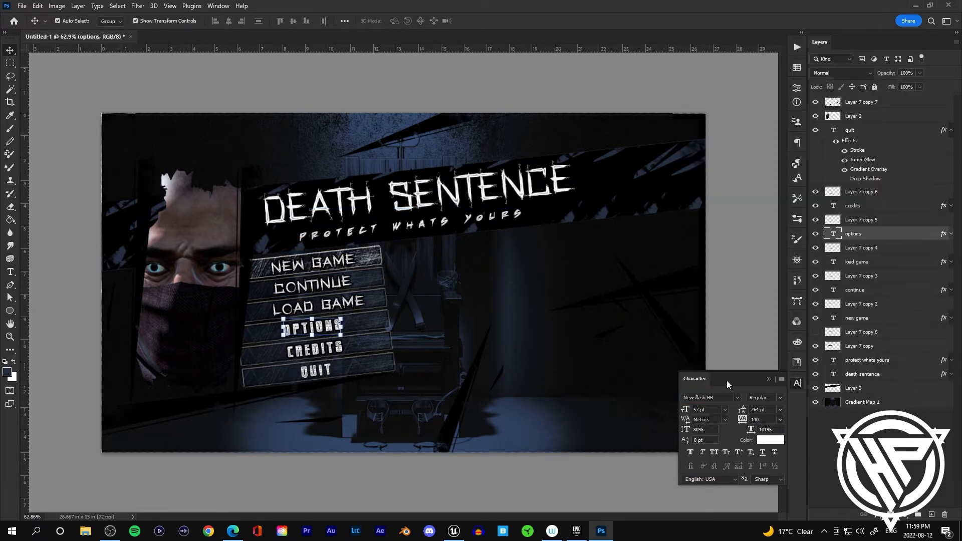
{"action": "left_click", "coordinate": [736, 397]}
{"action": "left_click", "coordinate": [739, 27]}
{"action": "left_click", "coordinate": [315, 348]}
{"action": "left_click", "coordinate": [737, 397]}
{"action": "left_click", "coordinate": [744, 27]}
{"action": "left_click", "coordinate": [317, 371]}
{"action": "left_click", "coordinate": [736, 397]}
{"action": "left_click", "coordinate": [740, 27]}
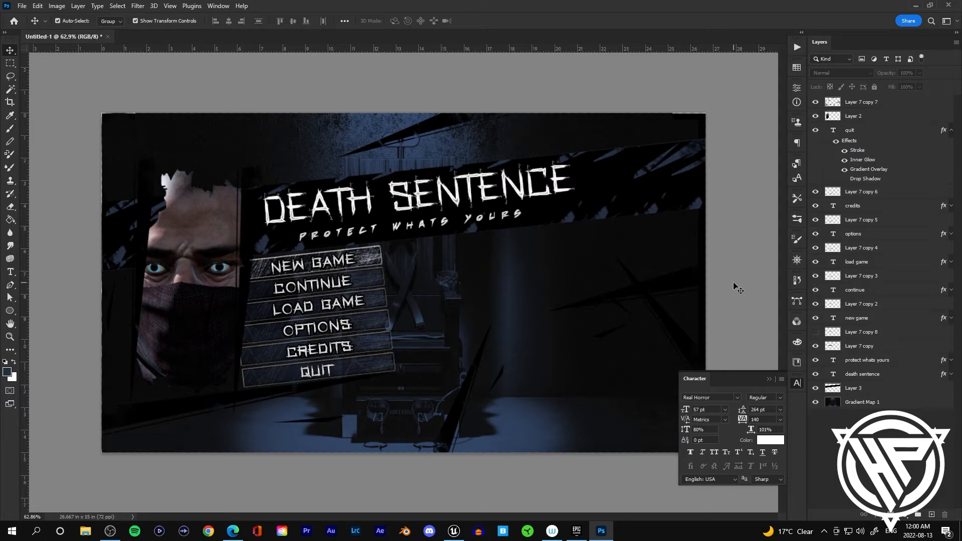
Step: Zoom in to inspect the restyled menu labels and select the top layers
{"action": "scroll", "coordinate": [263, 397], "scroll_direction": "up", "scroll_amount": 5, "text": "alt"}
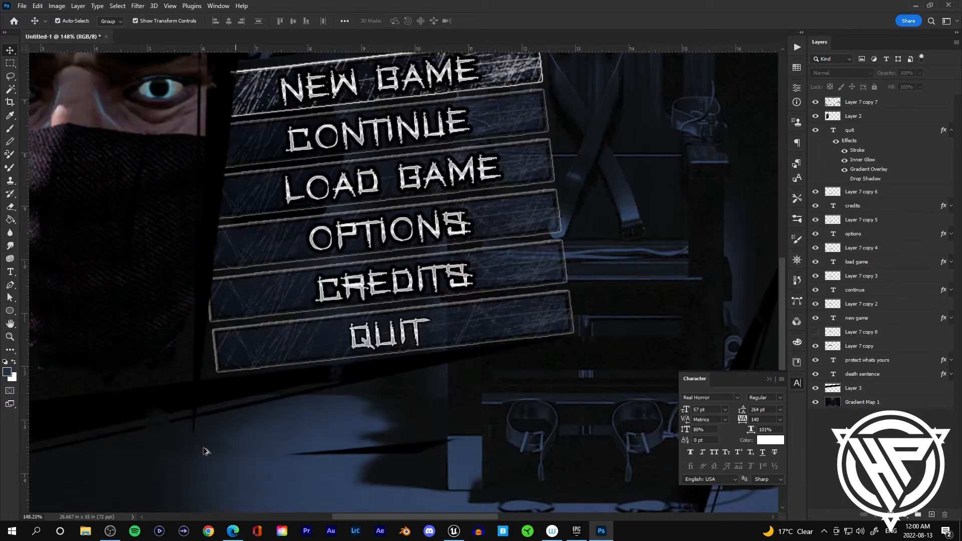
{"action": "scroll", "coordinate": [203, 447], "scroll_direction": "down", "scroll_amount": 6, "text": "alt"}
{"action": "left_click_drag", "start_coordinate": [321, 439], "coordinate": [397, 407]}
{"action": "left_click", "coordinate": [861, 117]}
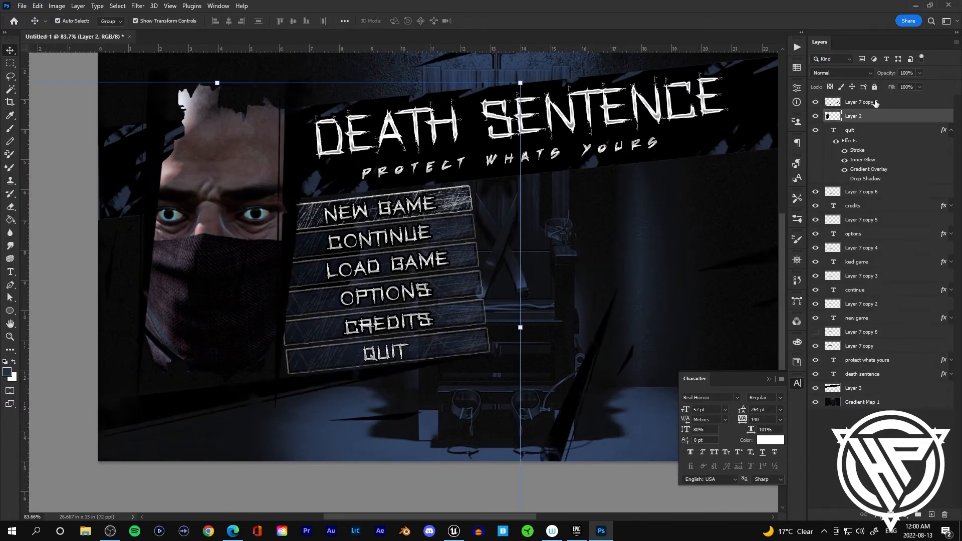
{"action": "left_click", "coordinate": [875, 103]}
{"action": "scroll", "coordinate": [533, 307], "scroll_direction": "down", "scroll_amount": 1, "text": "alt"}
{"action": "left_click", "coordinate": [770, 379]}
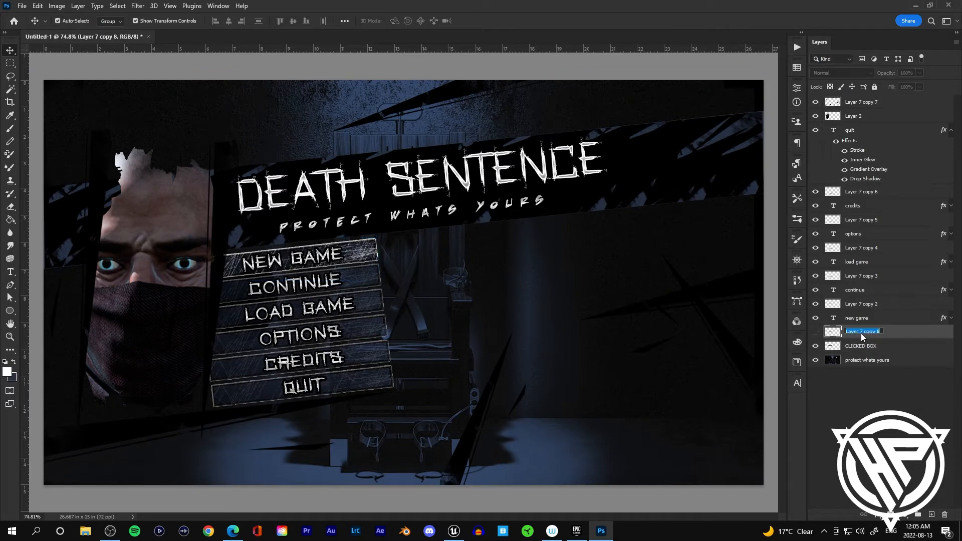
Step: Rename the scratch box layer to NEW GAME CLICKED BOX
{"action": "double_click", "coordinate": [861, 345]}
{"action": "type", "text": "NEW GAME CLICKED BOX"}
{"action": "key", "text": "Return"}
Step: Rasterize the new game text layer's style and rename the layer NEW GAME
{"action": "right_click", "coordinate": [881, 318]}
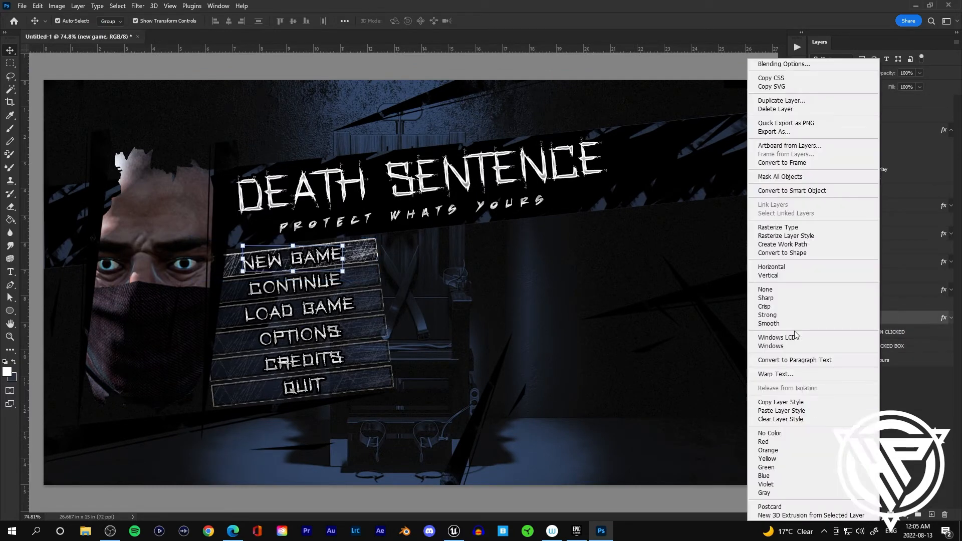
{"action": "left_click", "coordinate": [805, 234]}
{"action": "left_click", "coordinate": [867, 359]}
{"action": "double_click", "coordinate": [858, 318]}
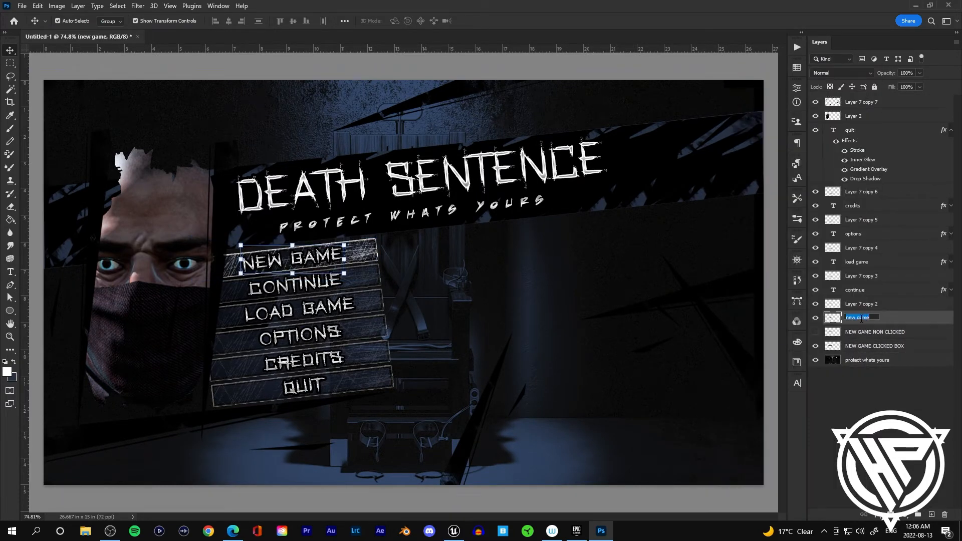
{"action": "type", "text": "NEW GAME"}
{"action": "key", "text": "Return"}
Step: Rename the bottom background layer BG and the continue bar layer CONTINUE NON CLICKED
{"action": "double_click", "coordinate": [869, 361]}
{"action": "type", "text": "BG"}
{"action": "key", "text": "Return"}
{"action": "double_click", "coordinate": [861, 303]}
{"action": "type", "text": "CONTINUE NON CLICKED"}
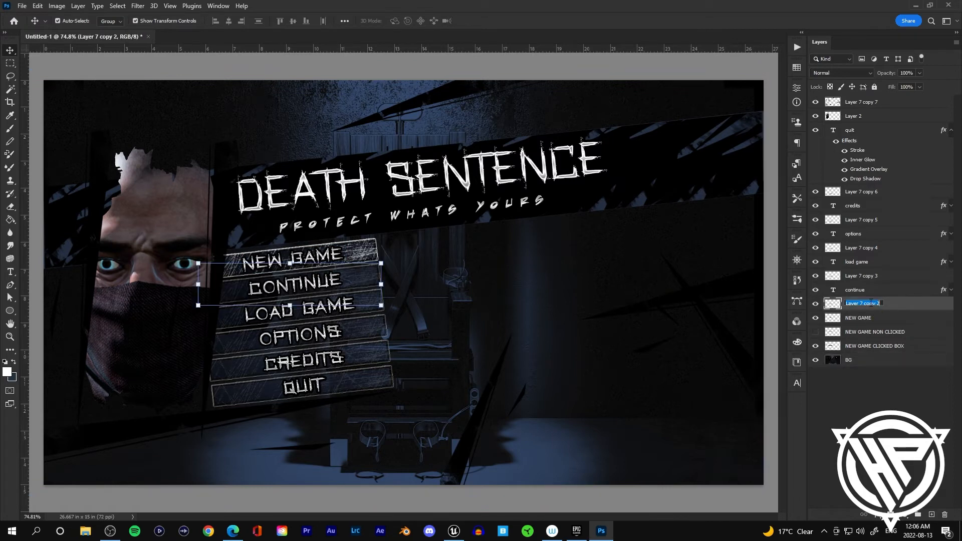
{"action": "key", "text": "Return"}
Step: Rename the load game bar layer LOAD GAME NON CLICKED and the continue text layer CONTINUE
{"action": "double_click", "coordinate": [860, 275]}
{"action": "type", "text": "LOAD GAME NON CLICKED"}
{"action": "key", "text": "Return"}
{"action": "double_click", "coordinate": [854, 289]}
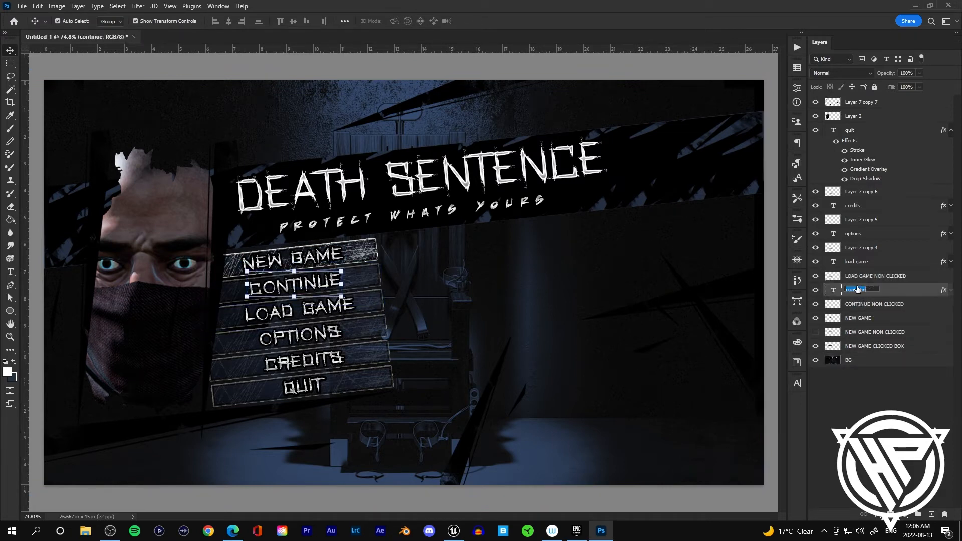
{"action": "type", "text": "CONTINUE"}
{"action": "key", "text": "Return"}
Step: Rename the load game text layer LOAD GAME and the options bar layer OPTIONS NON CLICKED
{"action": "double_click", "coordinate": [856, 262]}
{"action": "type", "text": "LOAD GAME"}
{"action": "key", "text": "Return"}
{"action": "double_click", "coordinate": [852, 248]}
{"action": "type", "text": "OPTIONS NON CLICKED"}
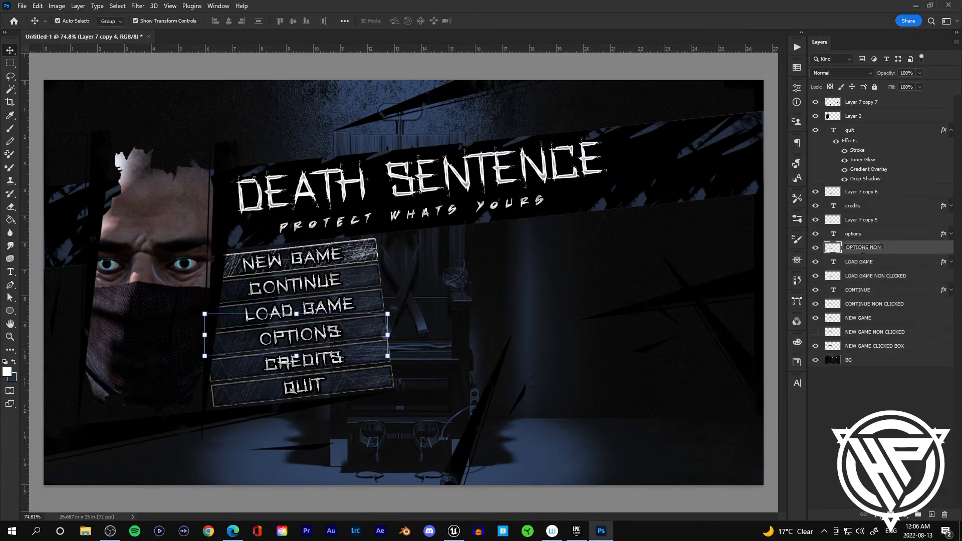
{"action": "key", "text": "Return"}
Step: Rename the options text layer OPTIONS, show the credits bar layer and rename it CREDITS NON CLICKED
{"action": "double_click", "coordinate": [850, 235]}
{"action": "type", "text": "OPTIONS"}
{"action": "key", "text": "Return"}
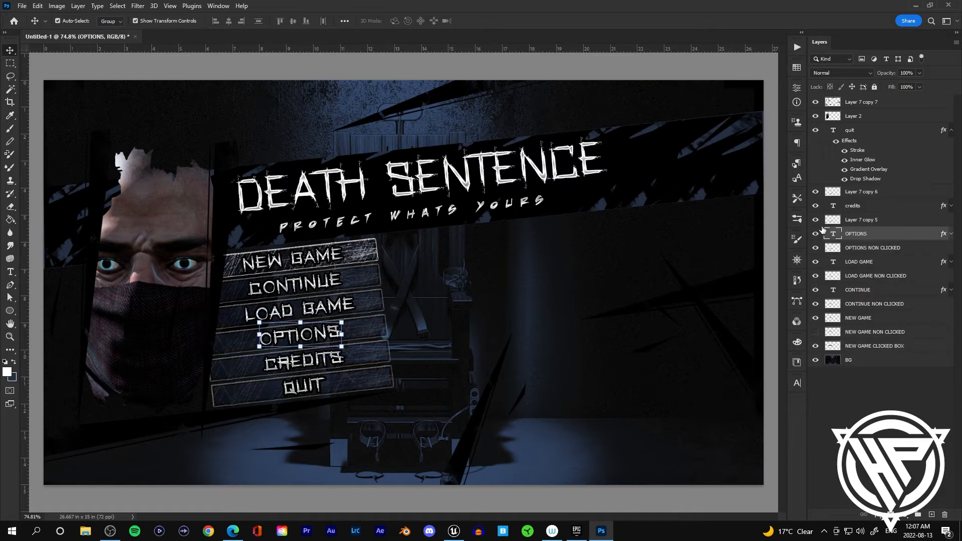
{"action": "left_click", "coordinate": [816, 221]}
{"action": "left_click", "coordinate": [815, 221]}
{"action": "left_click", "coordinate": [815, 220]}
{"action": "left_click", "coordinate": [815, 220]}
{"action": "double_click", "coordinate": [852, 220]}
{"action": "type", "text": "CREDITS NON CLICKED"}
{"action": "key", "text": "Return"}
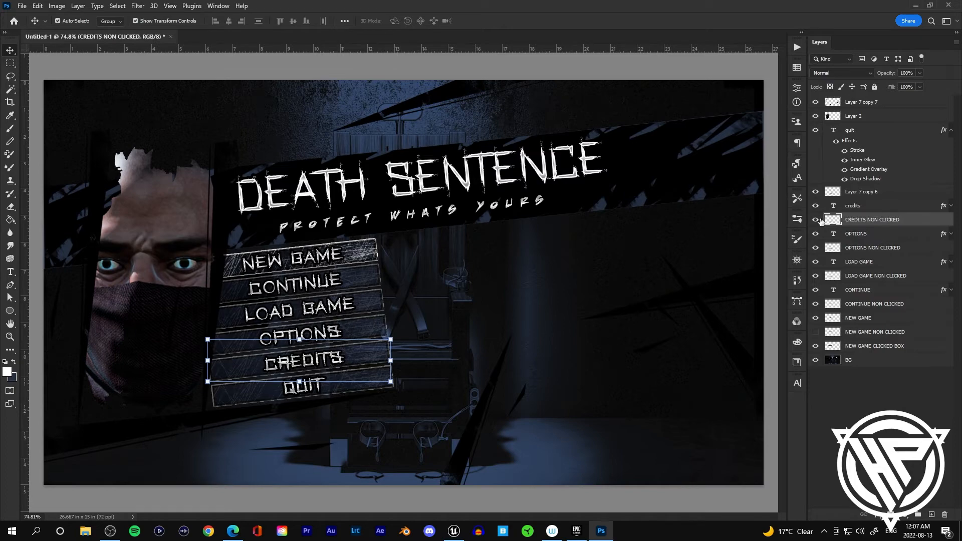
Step: Rename the credits text layer CREDITS and the quit bar layer QUIT NON CLICKED
{"action": "double_click", "coordinate": [852, 206]}
{"action": "type", "text": "CREDITS"}
{"action": "key", "text": "Return"}
{"action": "double_click", "coordinate": [815, 192]}
{"action": "double_click", "coordinate": [860, 192]}
{"action": "type", "text": "QUIT NON CLICKED"}
{"action": "key", "text": "Return"}
Step: Rasterize the CONTINUE, LOAD GAME, OPTIONS, CREDITS and quit text layers together with their layer styles
{"action": "right_click", "coordinate": [865, 290]}
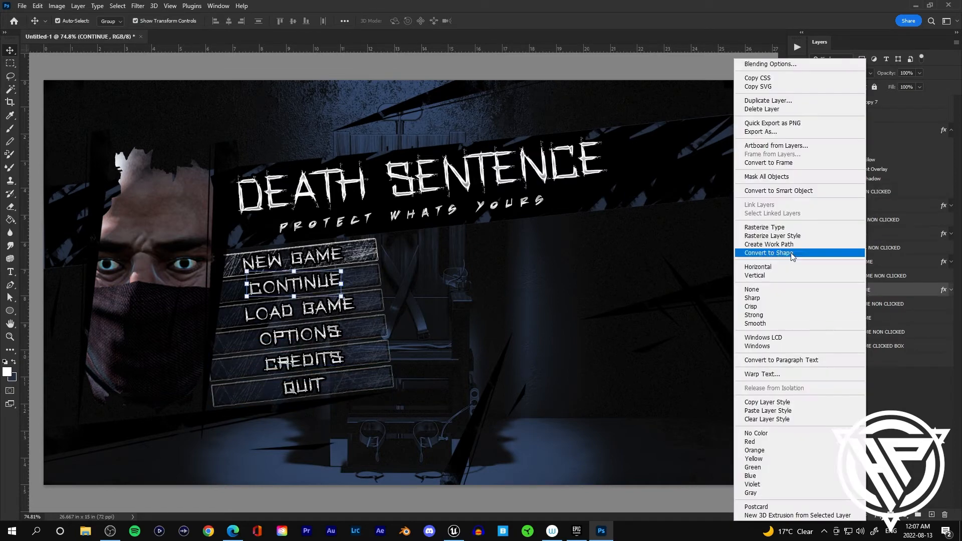
{"action": "left_click", "coordinate": [786, 227]}
{"action": "right_click", "coordinate": [865, 290]}
{"action": "left_click", "coordinate": [781, 256]}
{"action": "right_click", "coordinate": [871, 262]}
{"action": "left_click", "coordinate": [796, 227]}
{"action": "right_click", "coordinate": [858, 262]}
{"action": "left_click", "coordinate": [781, 257]}
{"action": "right_click", "coordinate": [862, 234]}
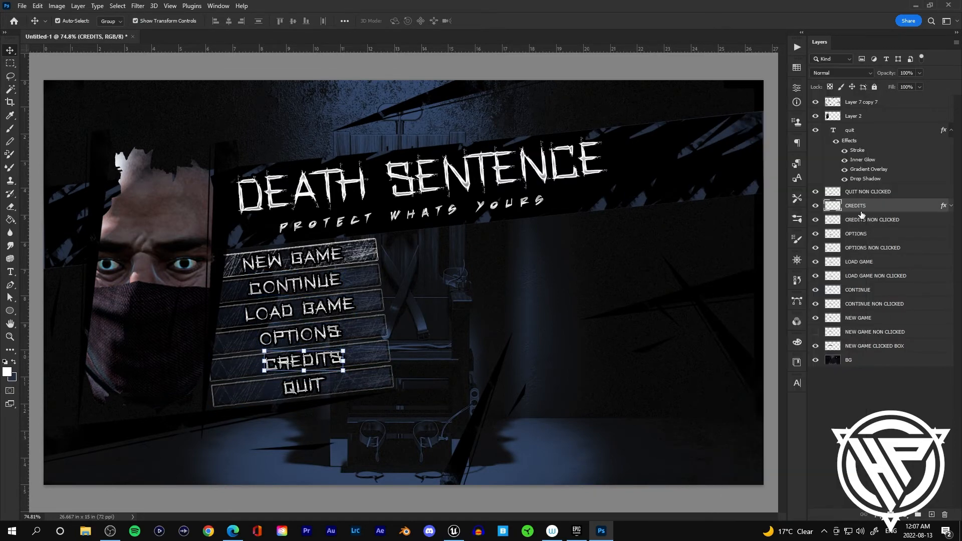
{"action": "right_click", "coordinate": [865, 130]}
{"action": "left_click", "coordinate": [791, 260]}
Step: Rename the quit text layer QUIT and the character layer MAIN CHARACTER
{"action": "double_click", "coordinate": [854, 131]}
{"action": "type", "text": "QUIT"}
{"action": "key", "text": "Return"}
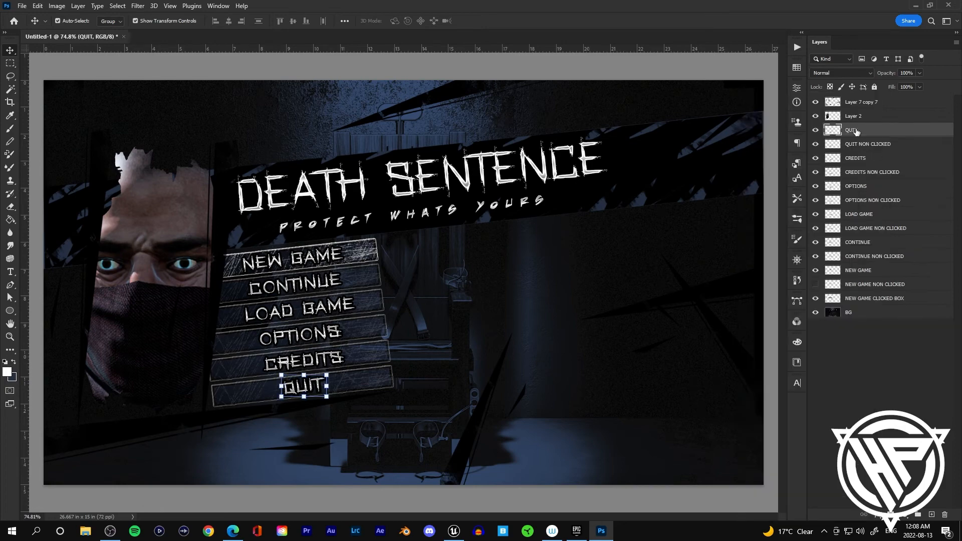
{"action": "double_click", "coordinate": [854, 116]}
{"action": "type", "text": "MAIN CHARACTER"}
{"action": "key", "text": "Return"}
Step: Show the top scratch layer and rename it SLASHES
{"action": "left_click", "coordinate": [815, 102]}
{"action": "left_click", "coordinate": [815, 103]}
{"action": "double_click", "coordinate": [859, 102]}
{"action": "type", "text": "SLASHES"}
{"action": "key", "text": "Return"}
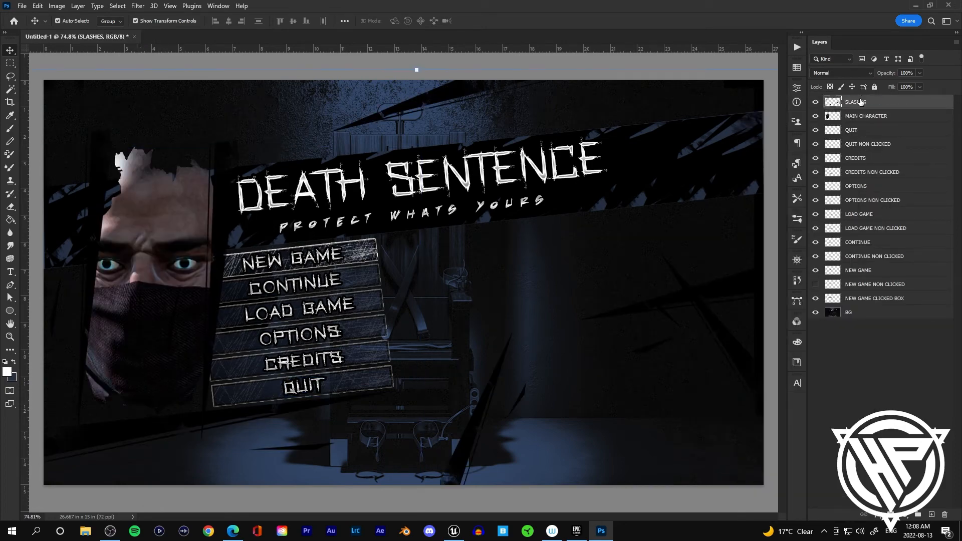
Step: Open Save As and create a new folder named MAIN MENU inside the PHOTOSHOP FILES folder
{"action": "left_click", "coordinate": [23, 5]}
{"action": "left_click", "coordinate": [43, 137]}
{"action": "left_click", "coordinate": [329, 390]}
{"action": "double_click", "coordinate": [281, 87]}
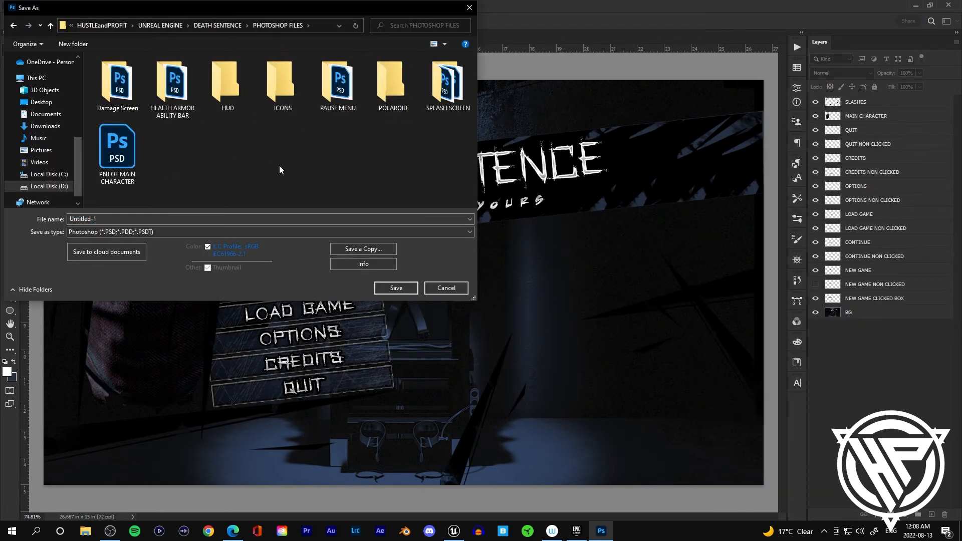
{"action": "right_click", "coordinate": [285, 161]}
{"action": "mouse_move", "coordinate": [271, 267]}
{"action": "left_click", "coordinate": [310, 268]}
{"action": "type", "text": "MAIN MENU"}
{"action": "key", "text": "Return"}
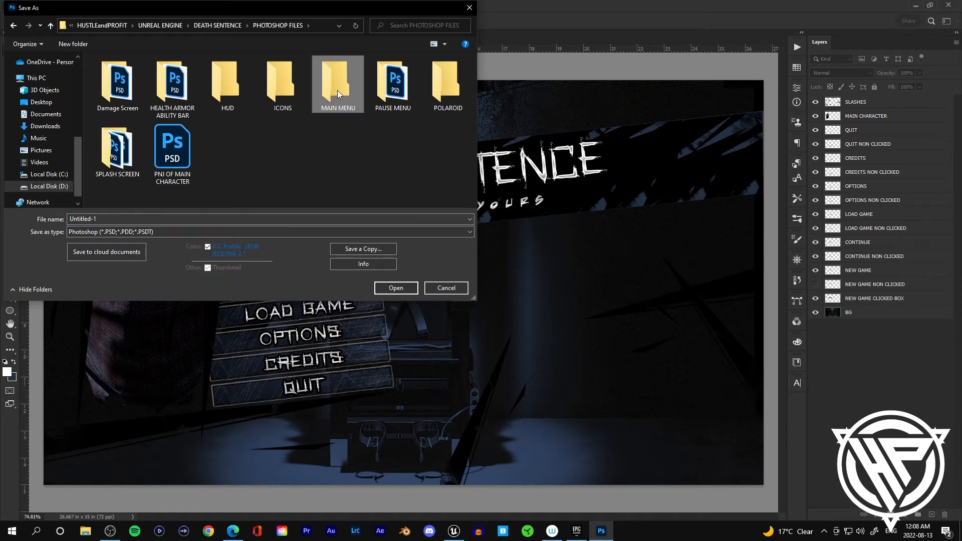
Step: Save the document as MAIN MENU inside the new folder
{"action": "key", "text": "Return"}
{"action": "type", "text": "MAIN MENU"}
{"action": "key", "text": "Return"}
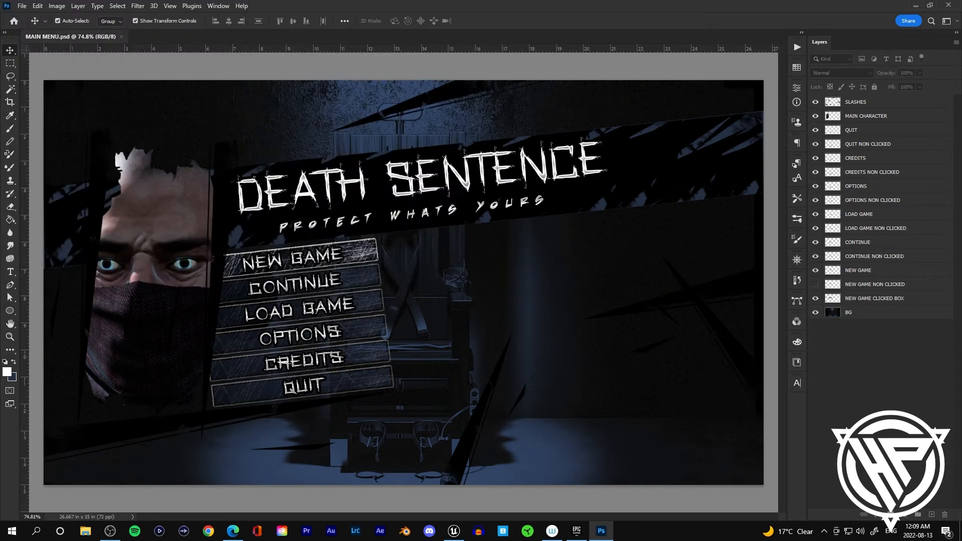
Step: Convert each of the main menu layers, including SLASHES, MAIN CHARACTER and QUIT, to smart objects
{"action": "key", "text": "alt+Tab"}
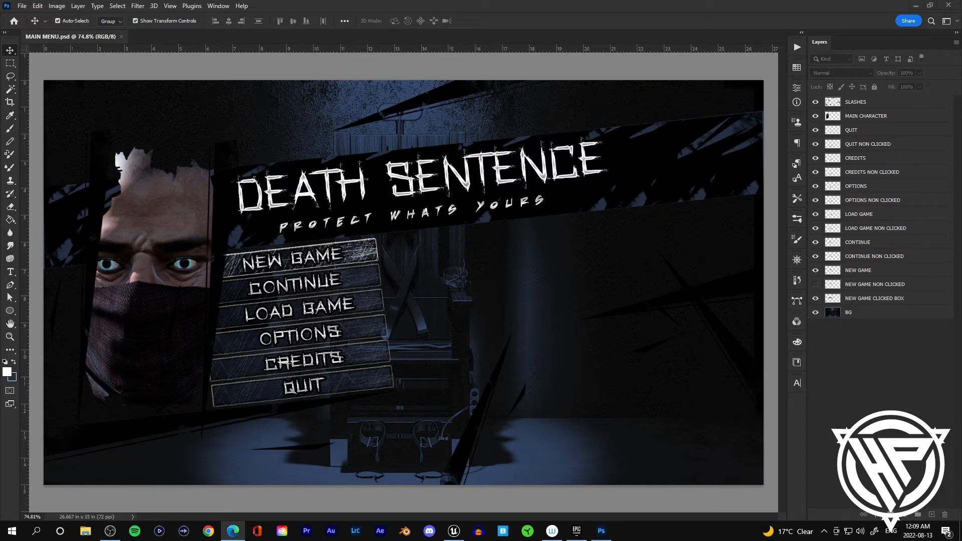
{"action": "left_click", "coordinate": [376, 282]}
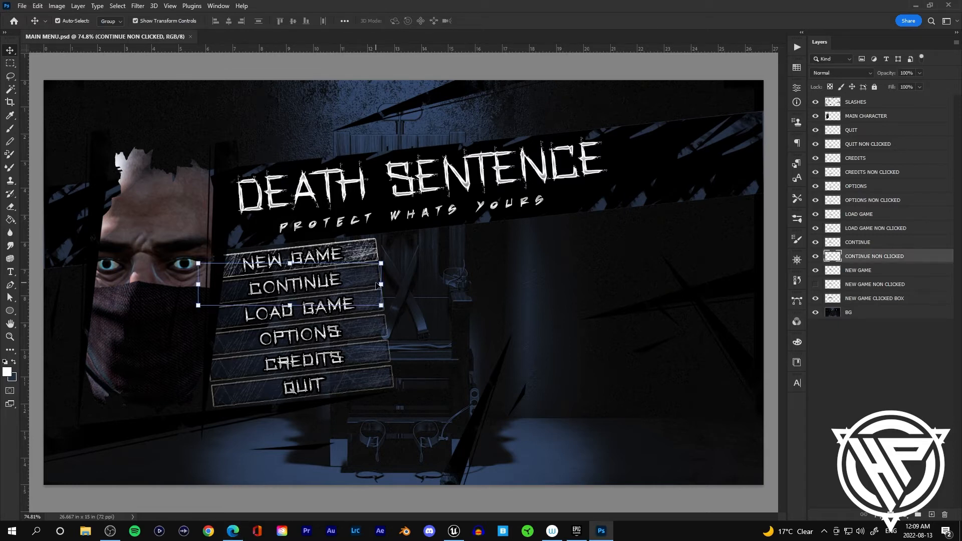
{"action": "left_click", "coordinate": [859, 351]}
{"action": "right_click", "coordinate": [872, 302]}
{"action": "left_click", "coordinate": [776, 234]}
{"action": "right_click", "coordinate": [869, 284]}
{"action": "left_click", "coordinate": [776, 234]}
{"action": "right_click", "coordinate": [853, 158]}
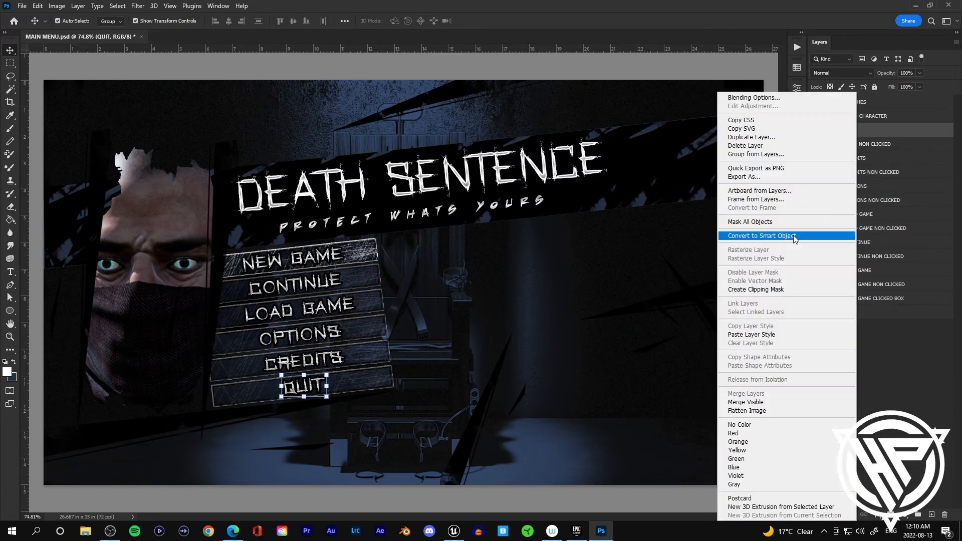
{"action": "left_click", "coordinate": [792, 235]}
{"action": "left_click", "coordinate": [897, 115]}
{"action": "right_click", "coordinate": [896, 116]}
{"action": "left_click", "coordinate": [851, 236]}
{"action": "right_click", "coordinate": [878, 104]}
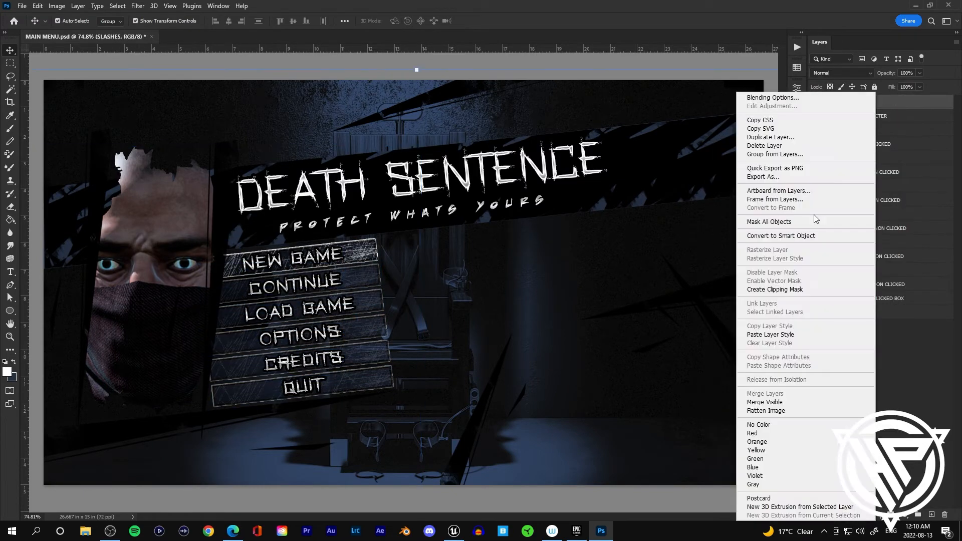
{"action": "left_click", "coordinate": [811, 236]}
{"action": "right_click", "coordinate": [878, 312]}
{"action": "left_click", "coordinate": [804, 234]}
{"action": "left_click", "coordinate": [929, 351]}
Step: Duplicate the NEW GAME CLICKED BOX layer
{"action": "left_click", "coordinate": [26, 7]}
{"action": "left_click", "coordinate": [159, 70]}
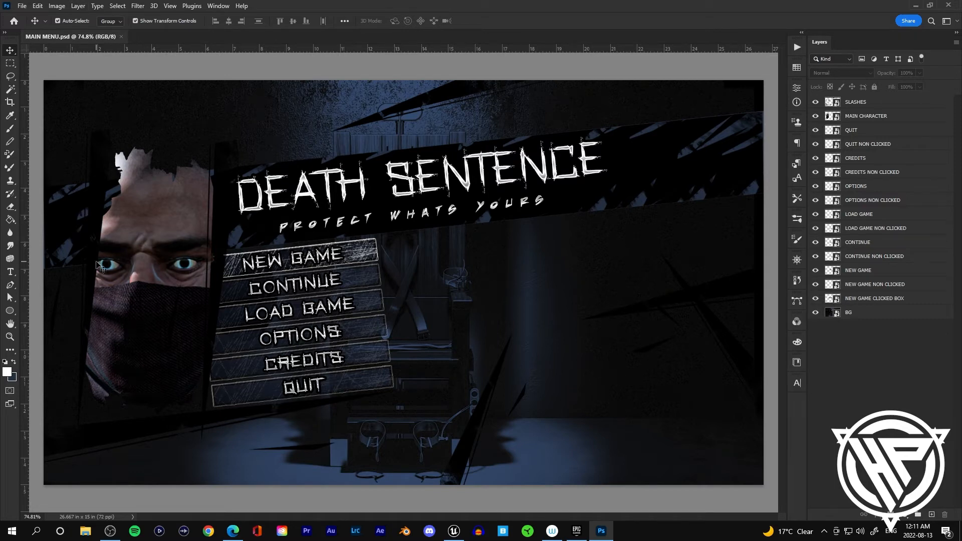
{"action": "left_click", "coordinate": [915, 299]}
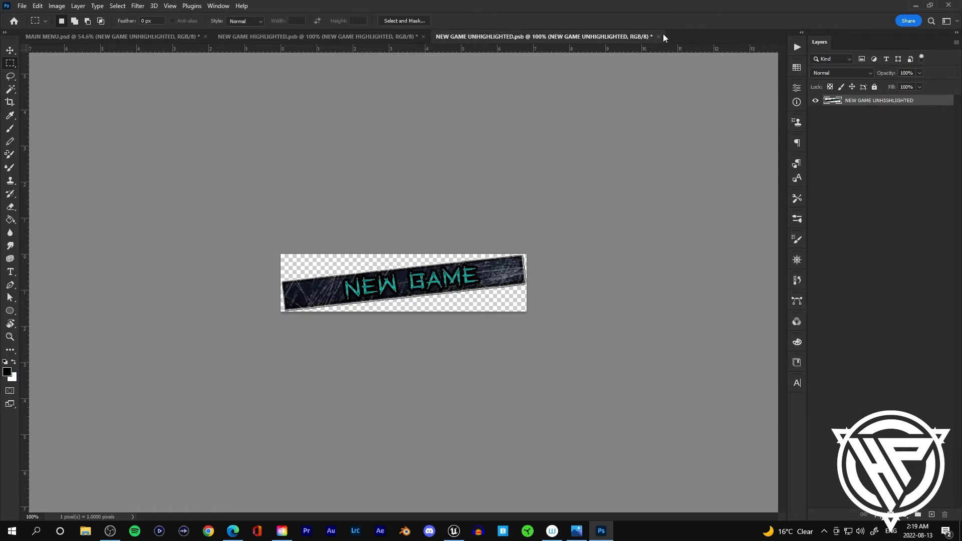
Step: Close the NEW GAME UNHIGHLIGHTED and NEW GAME HIGHLIGHTED smart object documents without saving changes
{"action": "left_click", "coordinate": [658, 37]}
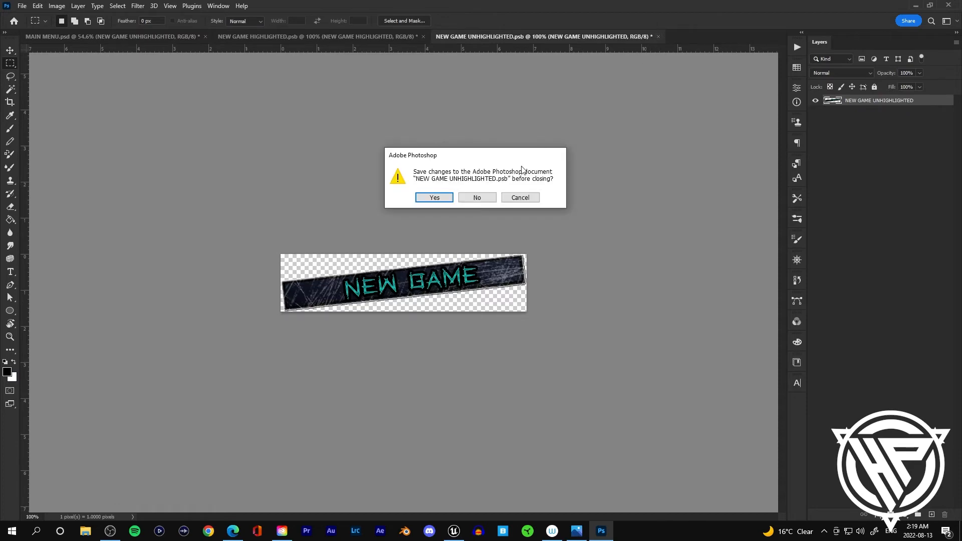
{"action": "left_click", "coordinate": [476, 196]}
{"action": "left_click", "coordinate": [423, 37]}
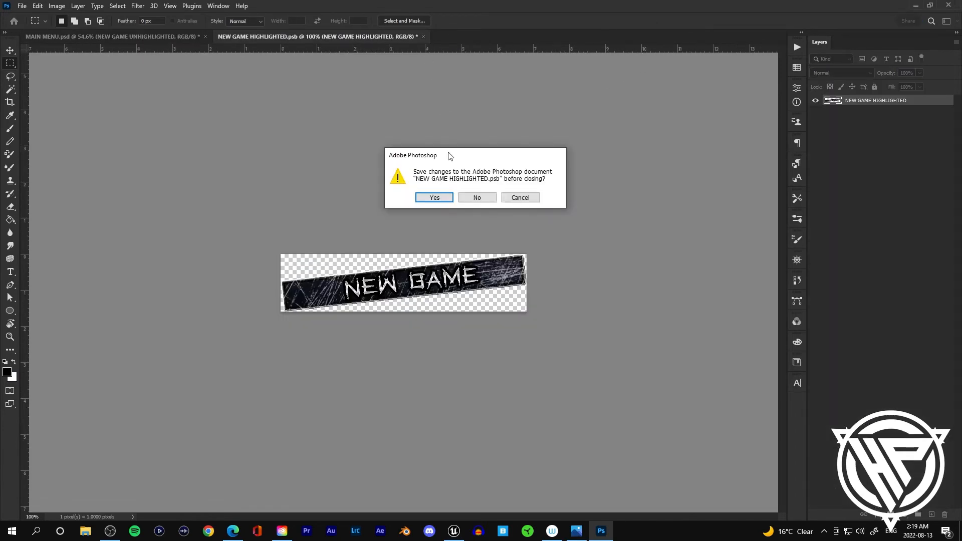
{"action": "left_click", "coordinate": [489, 199]}
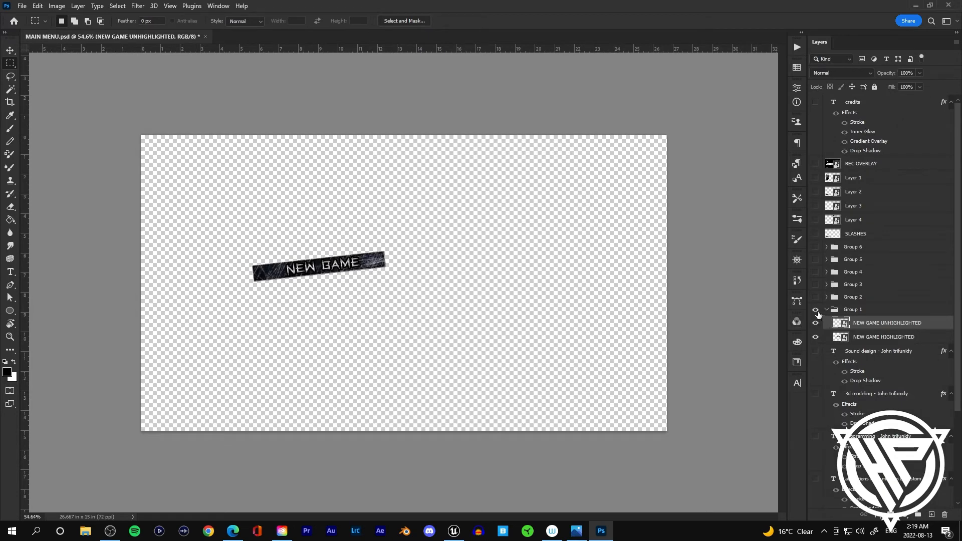
Step: Hide and collapse Group 1, then expand Group 2 and make its CONTINUE layers visible
{"action": "left_click", "coordinate": [816, 309]}
{"action": "left_click", "coordinate": [826, 309]}
{"action": "left_click", "coordinate": [826, 297]}
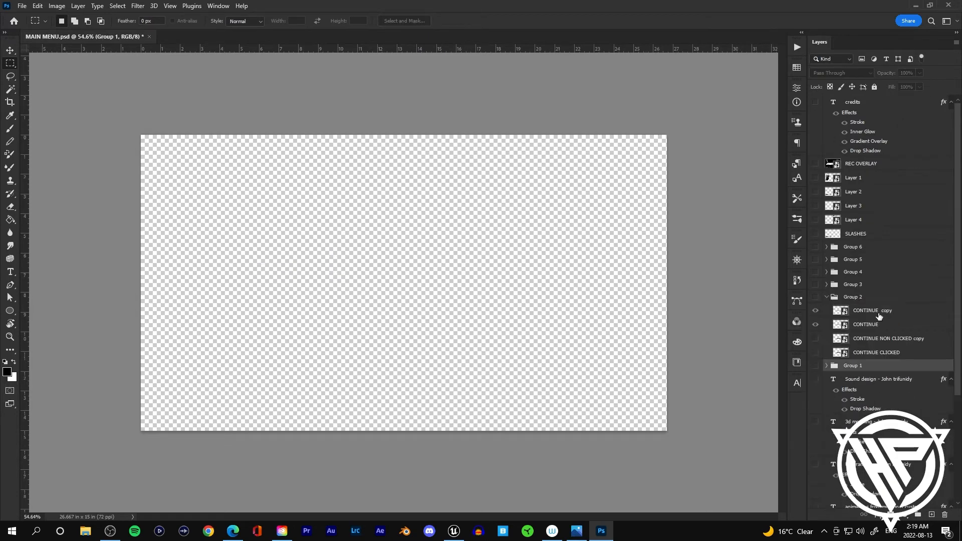
{"action": "left_click", "coordinate": [815, 297]}
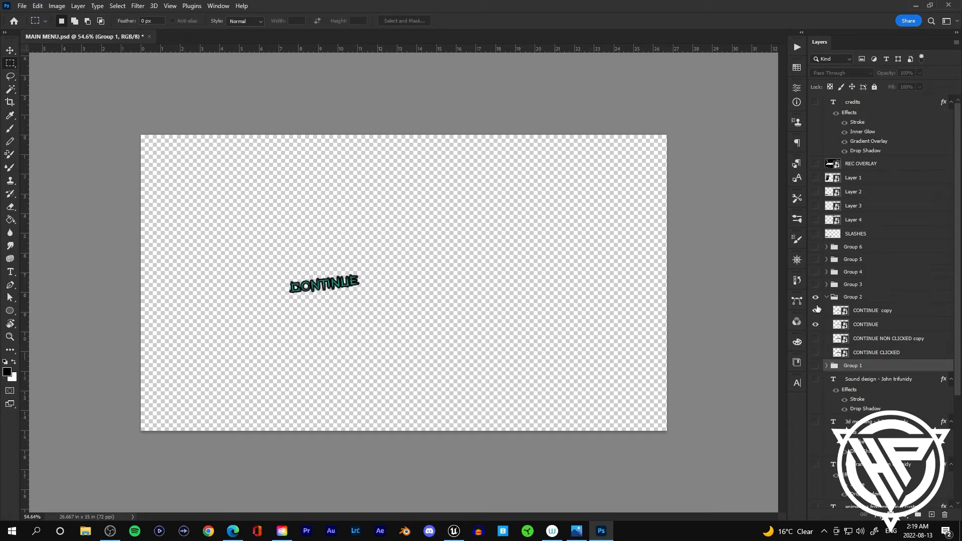
{"action": "left_click", "coordinate": [816, 338]}
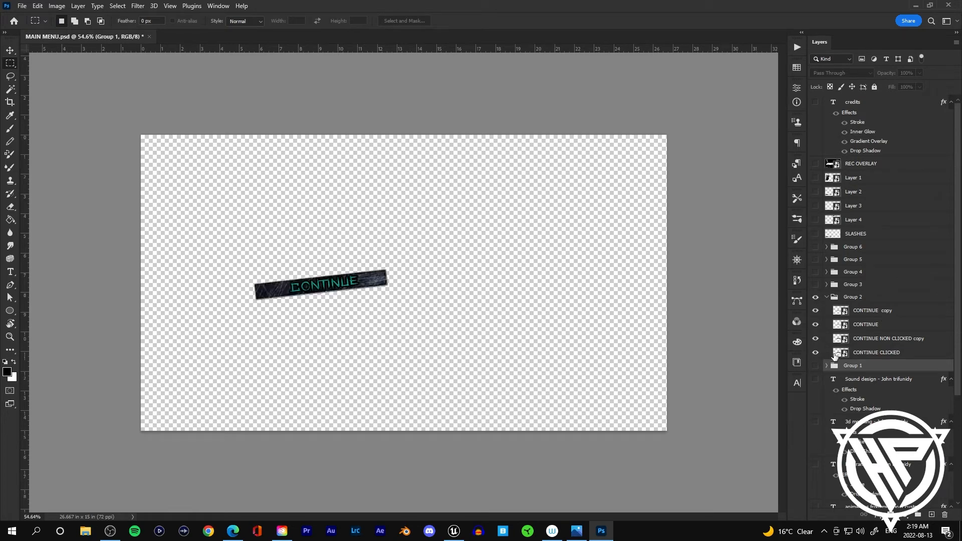
{"action": "left_click", "coordinate": [815, 324]}
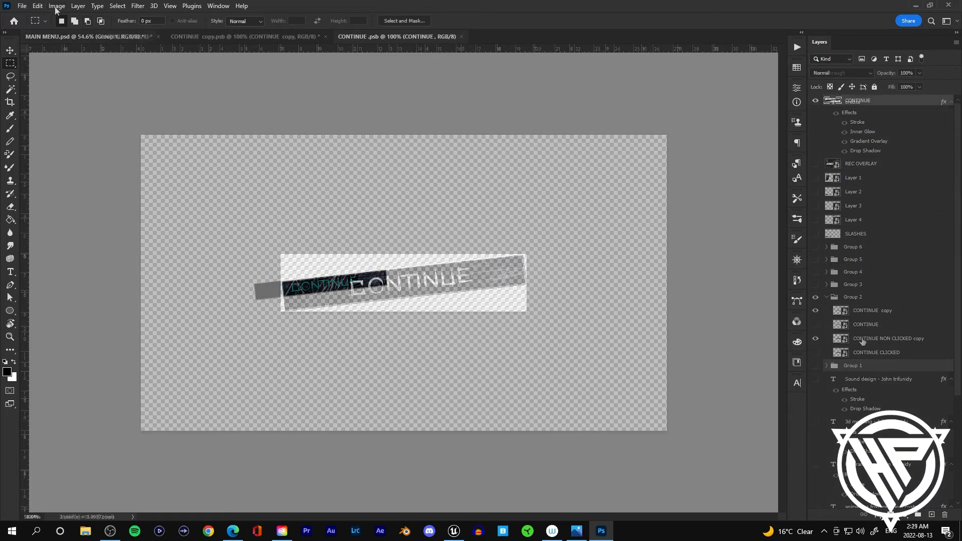
Step: Export the CONTINUE smart object as a PNG named CONTINUE into the Main Menu folder
{"action": "left_click", "coordinate": [22, 6]}
{"action": "mouse_move", "coordinate": [52, 162]}
{"action": "left_click", "coordinate": [185, 175]}
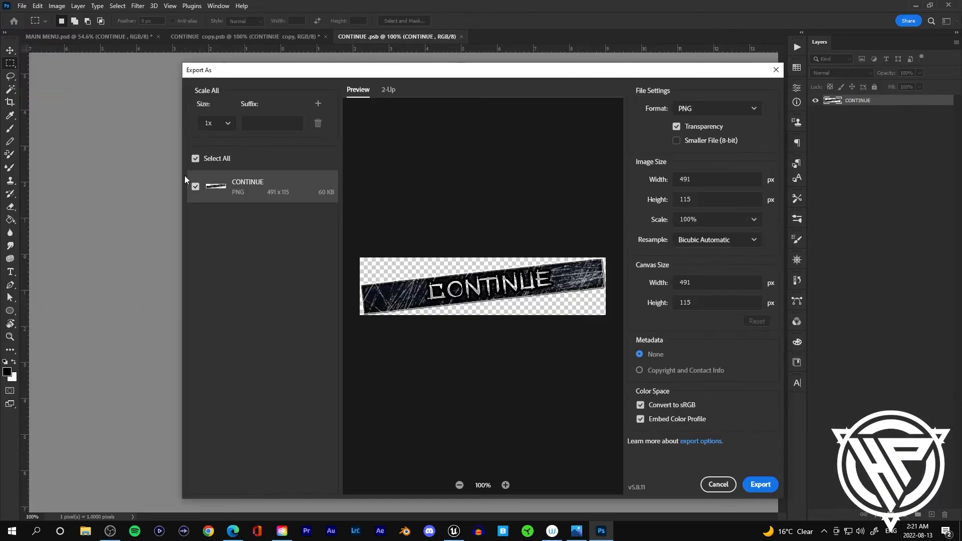
{"action": "left_click", "coordinate": [770, 487]}
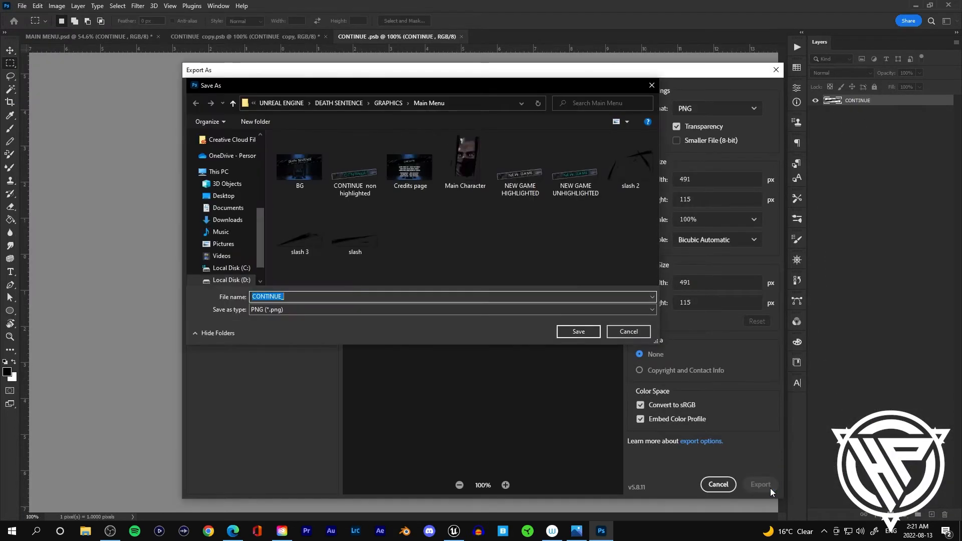
{"action": "key", "text": "Right"}
{"action": "key", "text": "Return"}
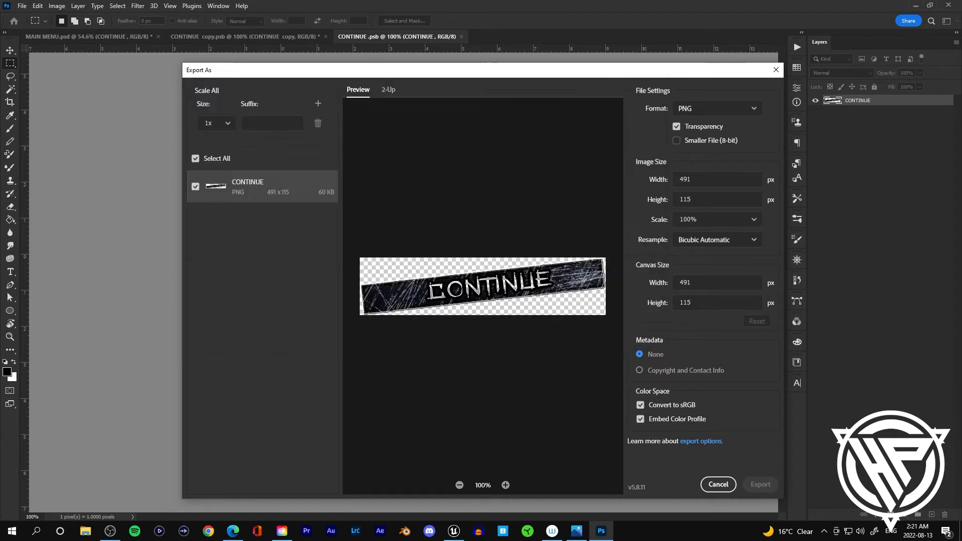
Step: Close the CONTINUE copy and CONTINUE smart object documents without saving changes
{"action": "left_click", "coordinate": [325, 37]}
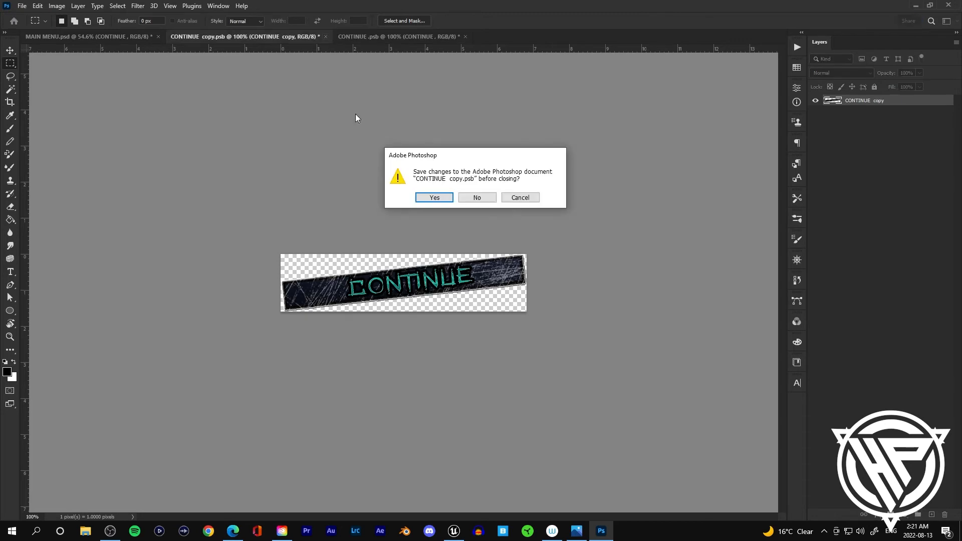
{"action": "left_click", "coordinate": [476, 199]}
{"action": "left_click", "coordinate": [298, 37]}
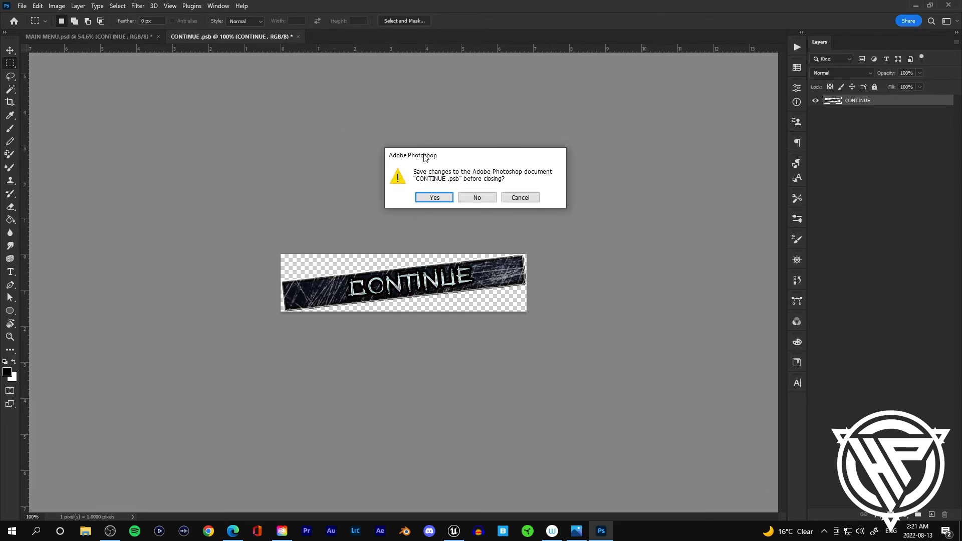
{"action": "left_click", "coordinate": [473, 199]}
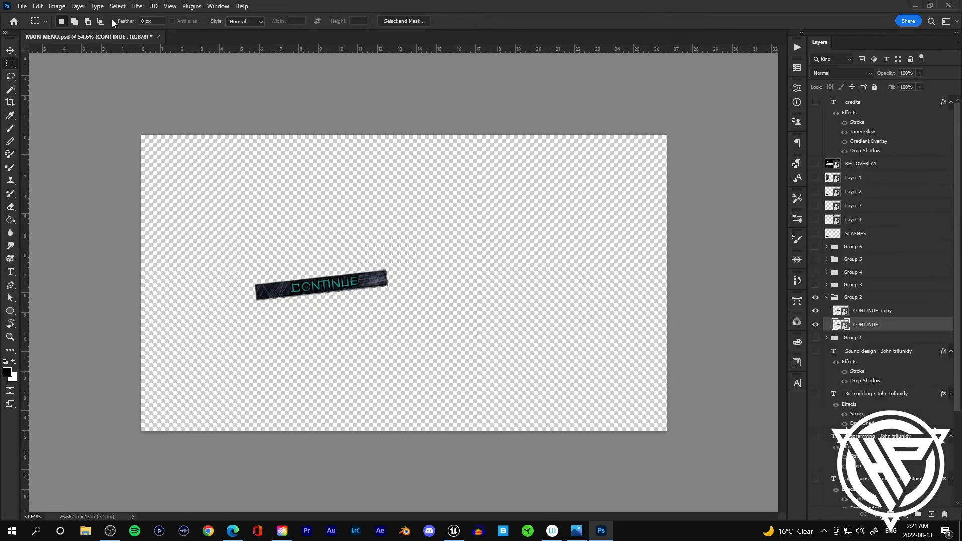
Step: Hide and collapse Group 2, then expand Group 3 and make its LOAD GAME layers visible
{"action": "left_click", "coordinate": [816, 297]}
{"action": "left_click", "coordinate": [827, 298]}
{"action": "left_click", "coordinate": [826, 284]}
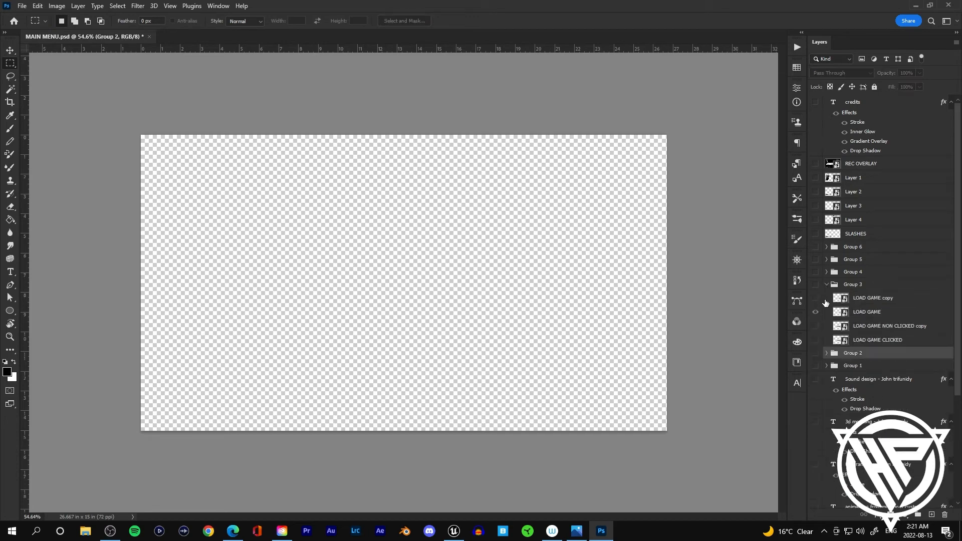
{"action": "left_click", "coordinate": [816, 298]}
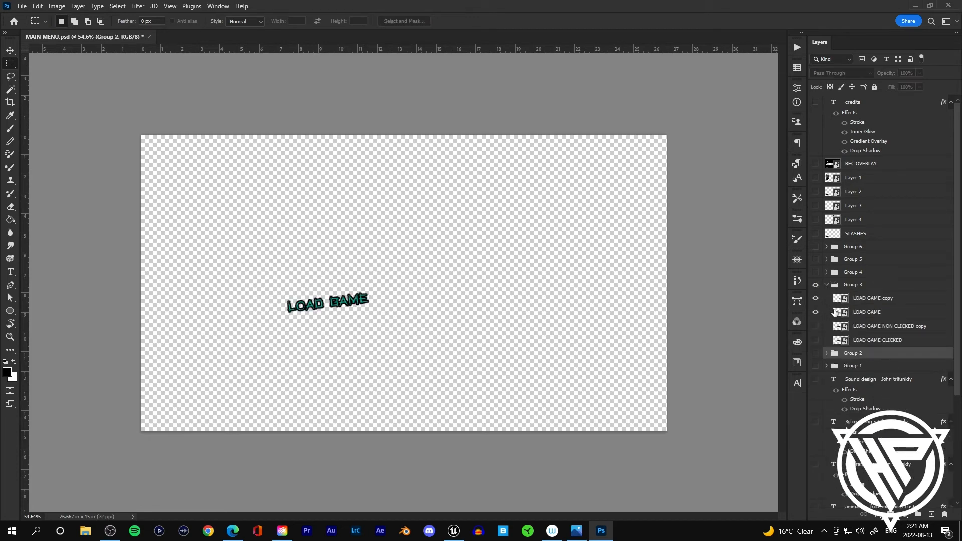
{"action": "left_click", "coordinate": [816, 326]}
{"action": "left_click", "coordinate": [815, 340]}
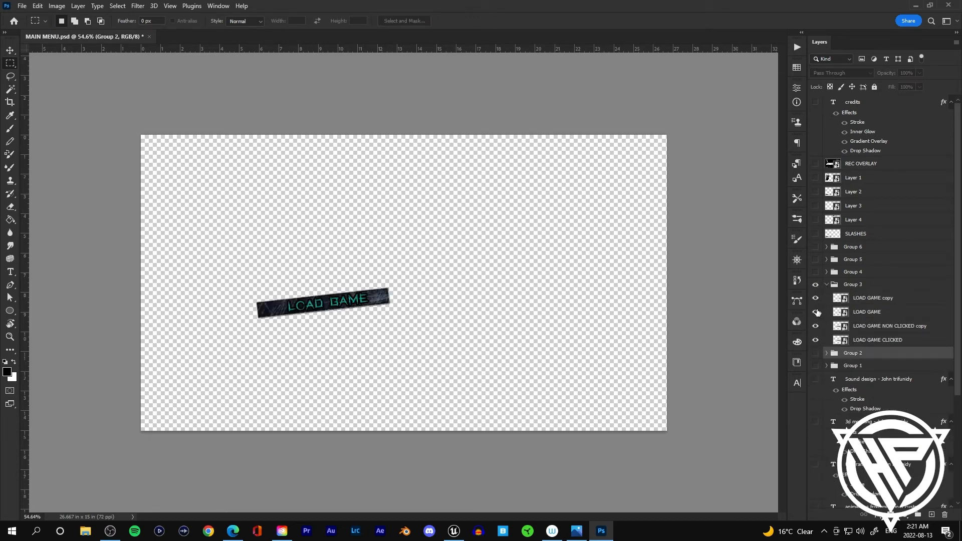
{"action": "left_click", "coordinate": [815, 340]}
Step: Delete the LOAD GAME NON CLICKED copy layer from Group 3
{"action": "left_click_drag", "start_coordinate": [875, 297], "coordinate": [886, 327]}
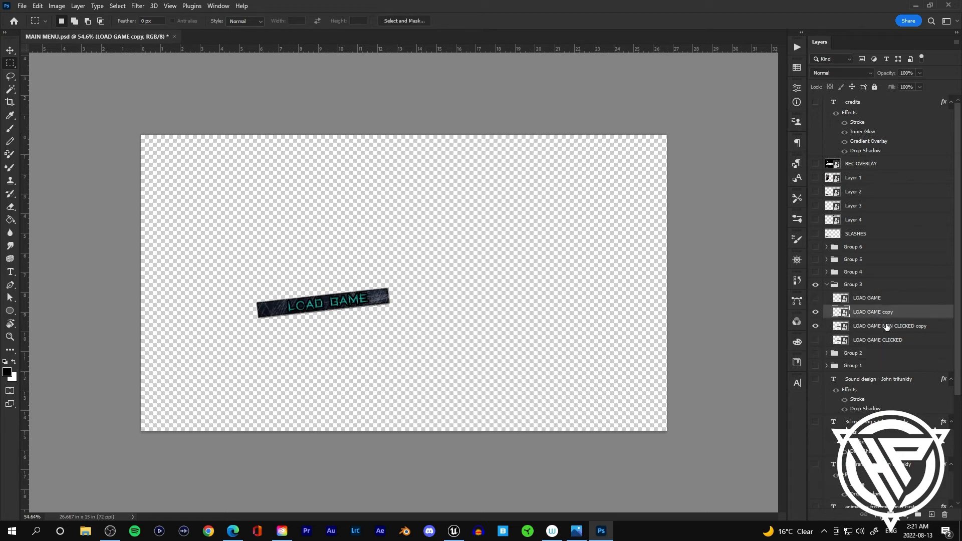
{"action": "left_click", "coordinate": [887, 327], "text": "shift"}
{"action": "right_click", "coordinate": [887, 326]}
{"action": "left_click", "coordinate": [829, 392]}
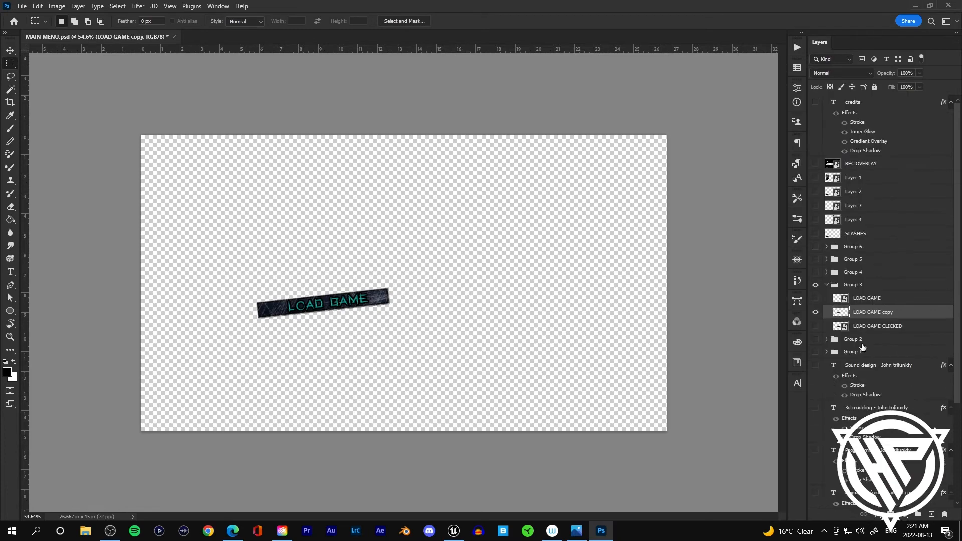
Step: Merge the LOAD GAME layer together with the LOAD GAME CLICKED layer
{"action": "right_click", "coordinate": [876, 310]}
{"action": "left_click", "coordinate": [822, 239]}
{"action": "left_click_drag", "start_coordinate": [856, 297], "coordinate": [880, 331]}
{"action": "left_click_drag", "start_coordinate": [817, 312], "coordinate": [817, 326]}
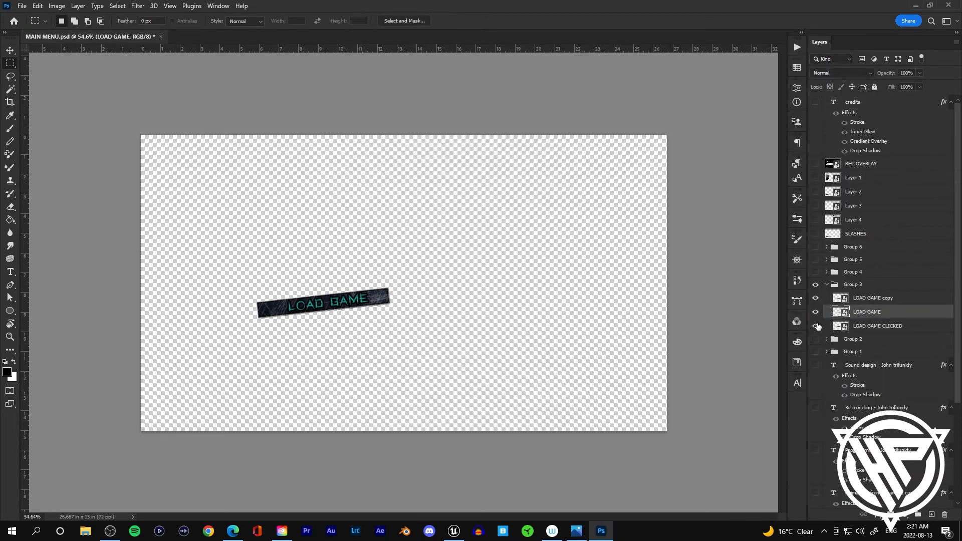
{"action": "left_click", "coordinate": [878, 324], "text": "shift"}
{"action": "right_click", "coordinate": [887, 324]}
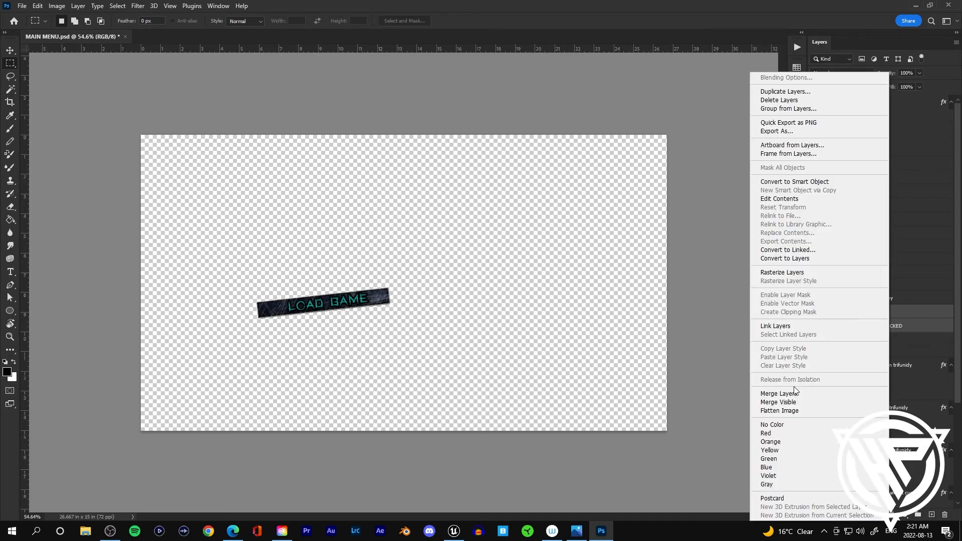
{"action": "left_click", "coordinate": [794, 392]}
Step: Convert the merged LOAD GAME layer to a smart object and open the LOAD GAME copy smart object's contents
{"action": "right_click", "coordinate": [858, 311]}
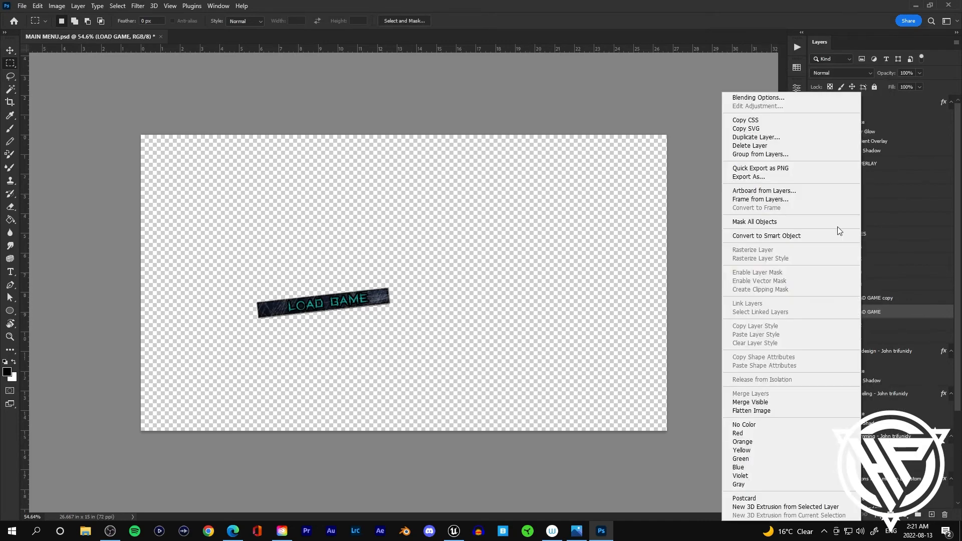
{"action": "left_click", "coordinate": [785, 236]}
{"action": "double_click", "coordinate": [844, 299]}
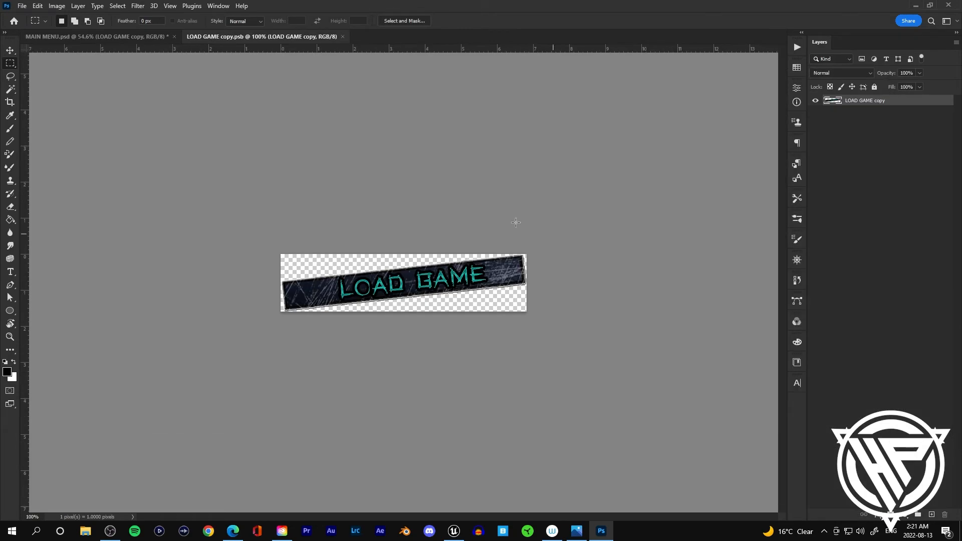
Step: Export the LOAD GAME copy contents as a PNG into the Main Menu folder
{"action": "left_click", "coordinate": [22, 6]}
{"action": "mouse_move", "coordinate": [50, 158]}
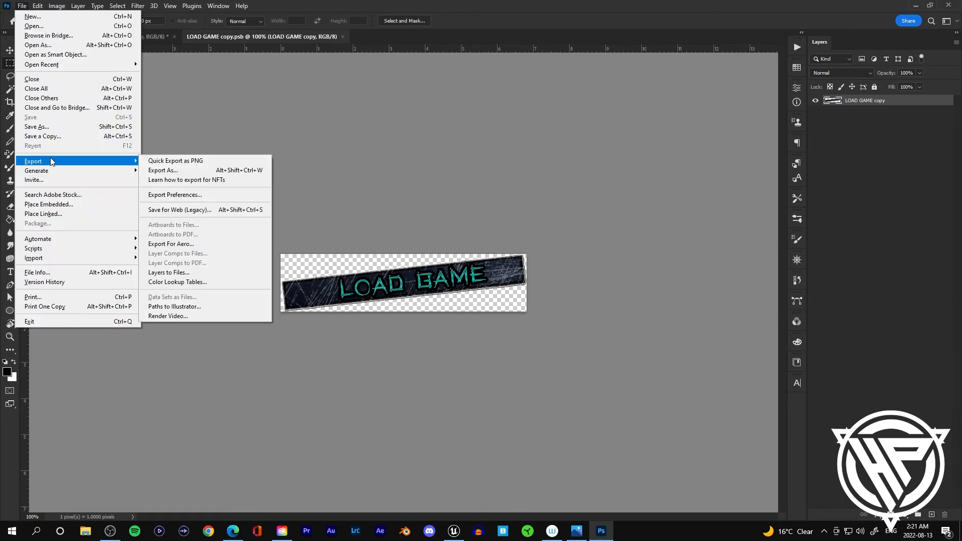
{"action": "left_click", "coordinate": [187, 172]}
{"action": "left_click", "coordinate": [757, 478]}
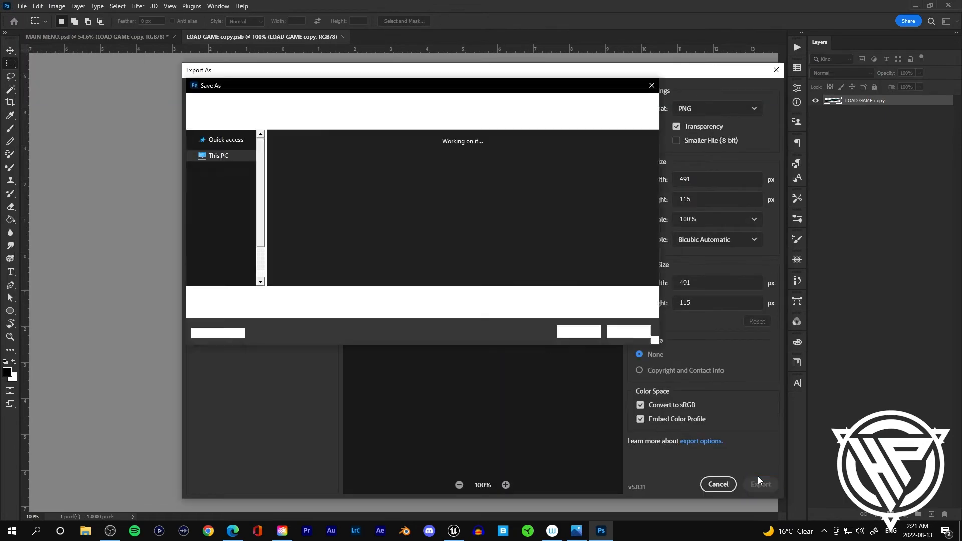
{"action": "key", "text": "Return"}
Step: Return to the main menu document and open the LOAD GAME smart object's contents
{"action": "left_click", "coordinate": [73, 36]}
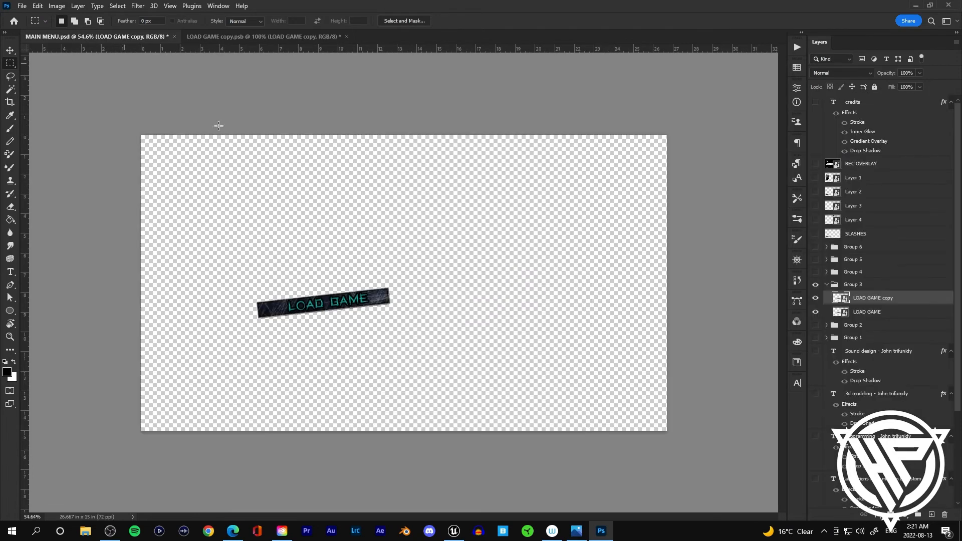
{"action": "double_click", "coordinate": [865, 311]}
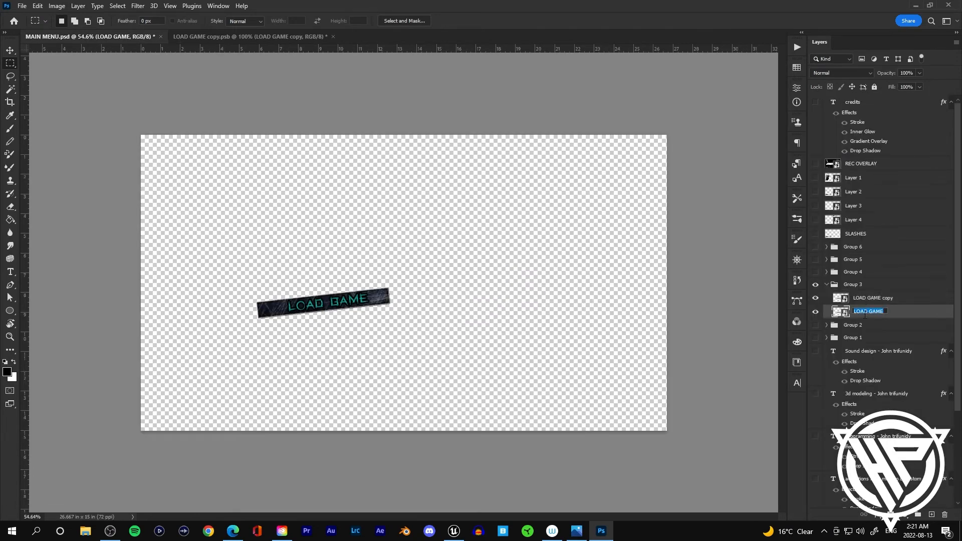
{"action": "double_click", "coordinate": [846, 313]}
Step: Export the LOAD GAME smart object contents as a PNG named LOAD GAME highlighted into the Main Menu folder
{"action": "left_click", "coordinate": [22, 5]}
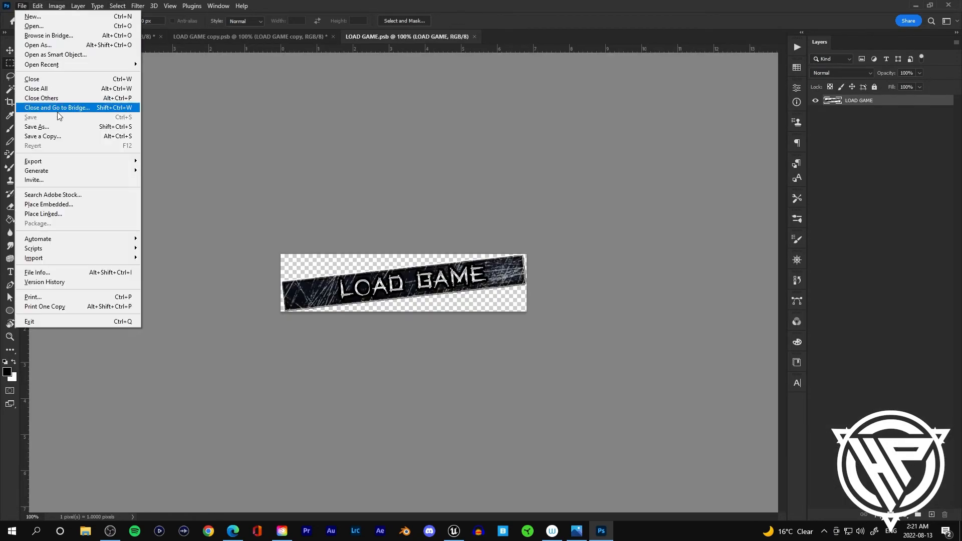
{"action": "mouse_move", "coordinate": [63, 161]}
{"action": "left_click", "coordinate": [166, 173]}
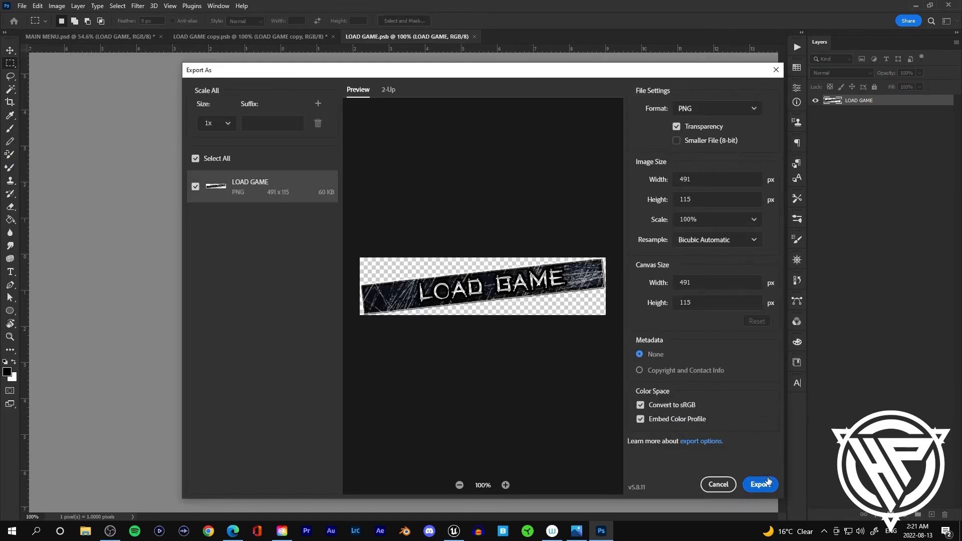
{"action": "left_click", "coordinate": [760, 483]}
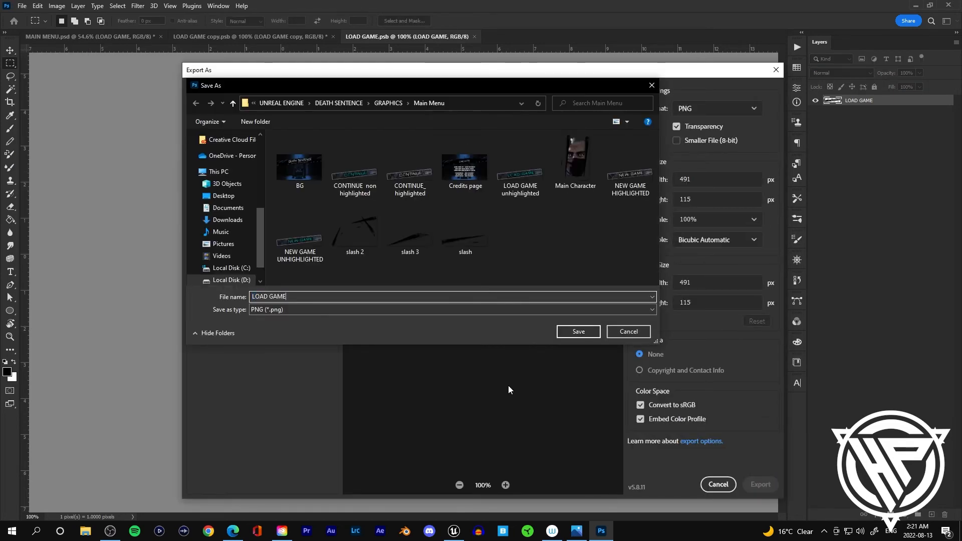
{"action": "key", "text": "End"}
{"action": "type", "text": "highlighted"}
{"action": "key", "text": "Return"}
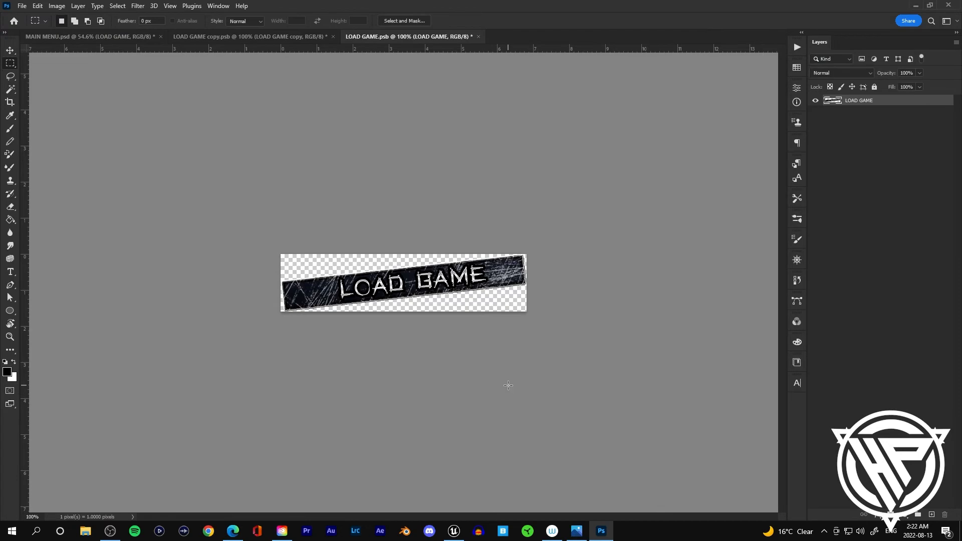
Step: Close the LOAD GAME and LOAD GAME copy smart object documents, returning to the main menu
{"action": "left_click", "coordinate": [479, 36]}
{"action": "left_click", "coordinate": [476, 196]}
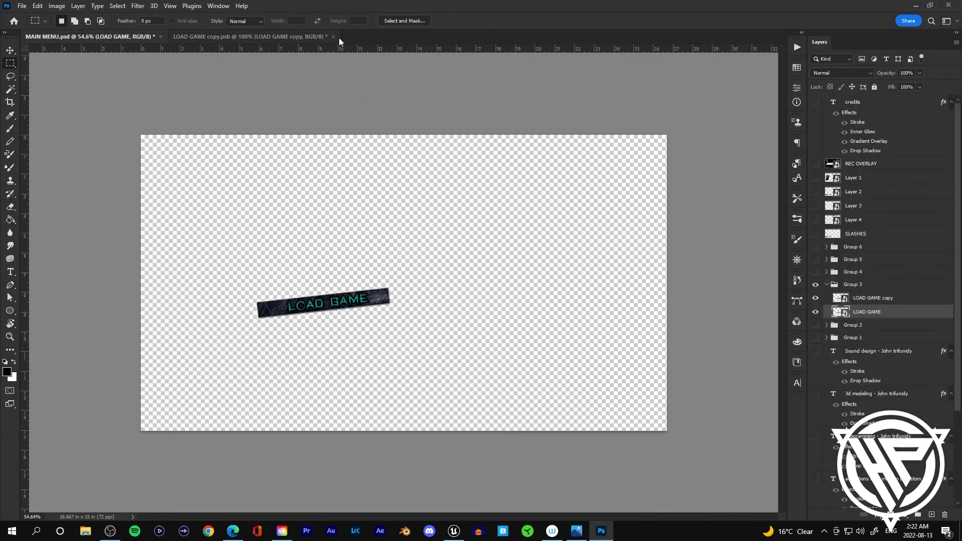
{"action": "left_click", "coordinate": [332, 36]}
{"action": "left_click", "coordinate": [430, 197]}
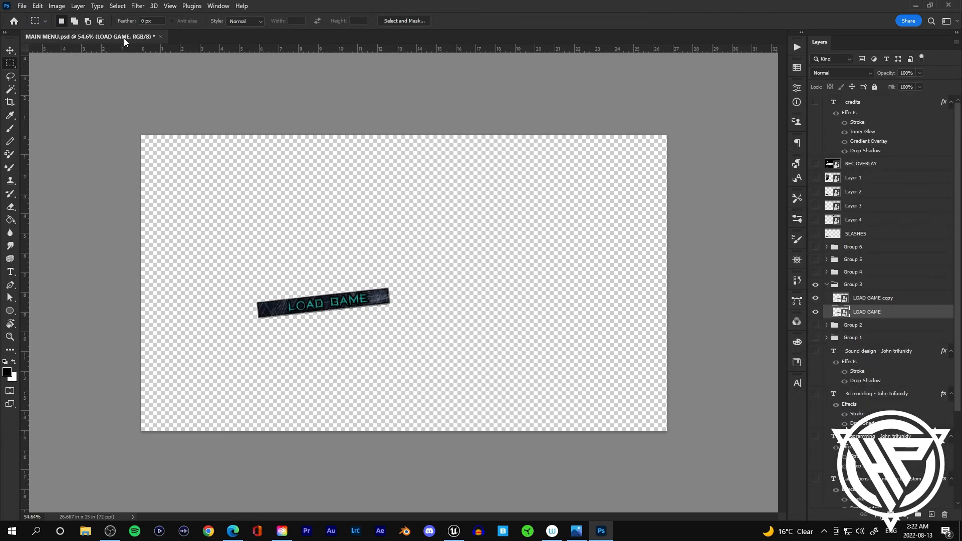
Step: Collapse and hide Group 3, then expand Group 4 to show the OPTIONS layers
{"action": "left_click", "coordinate": [827, 284]}
{"action": "left_click", "coordinate": [827, 297]}
{"action": "left_click", "coordinate": [827, 297]}
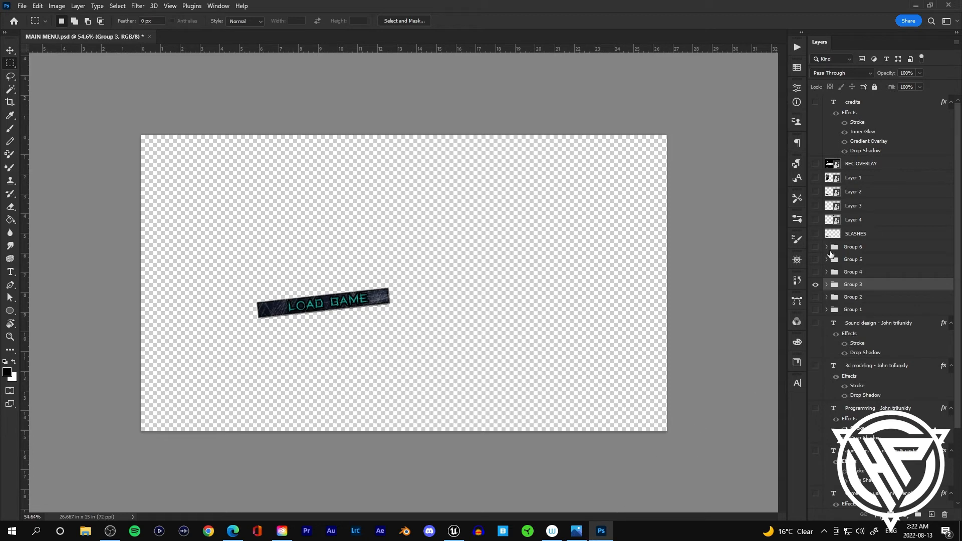
{"action": "left_click", "coordinate": [815, 285]}
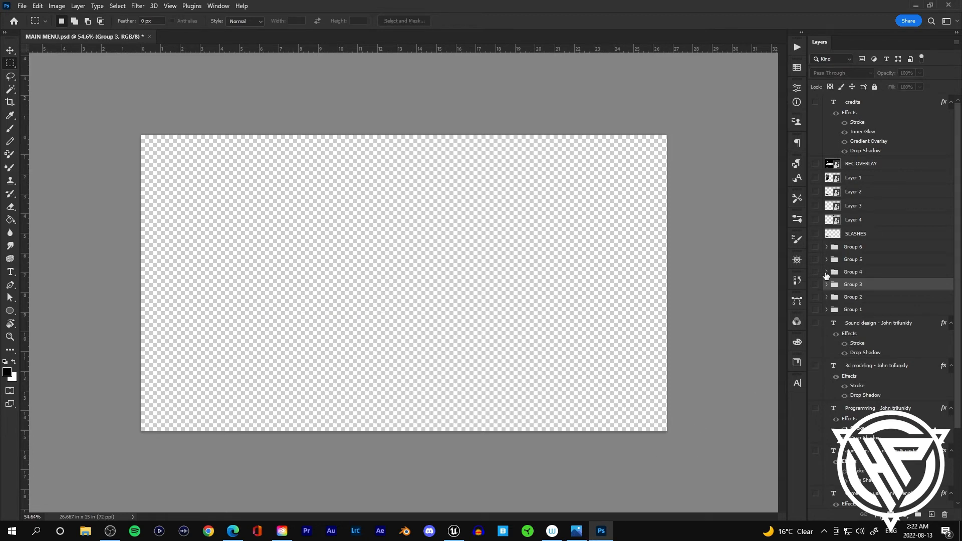
{"action": "left_click", "coordinate": [826, 272]}
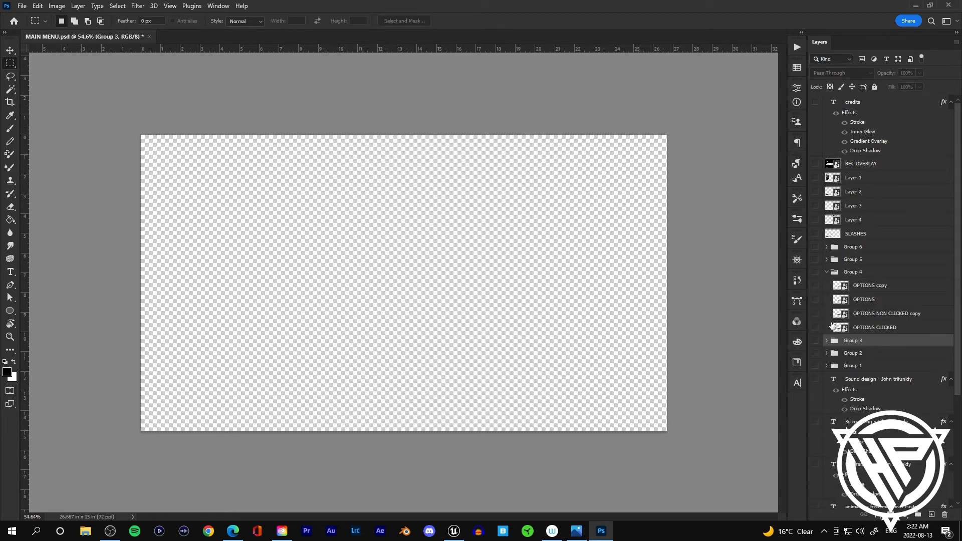
Step: Show the OPTIONS copy layer and merge it with the OPTIONS NON CLICKED copy layer
{"action": "left_click_drag", "start_coordinate": [866, 287], "coordinate": [865, 304]}
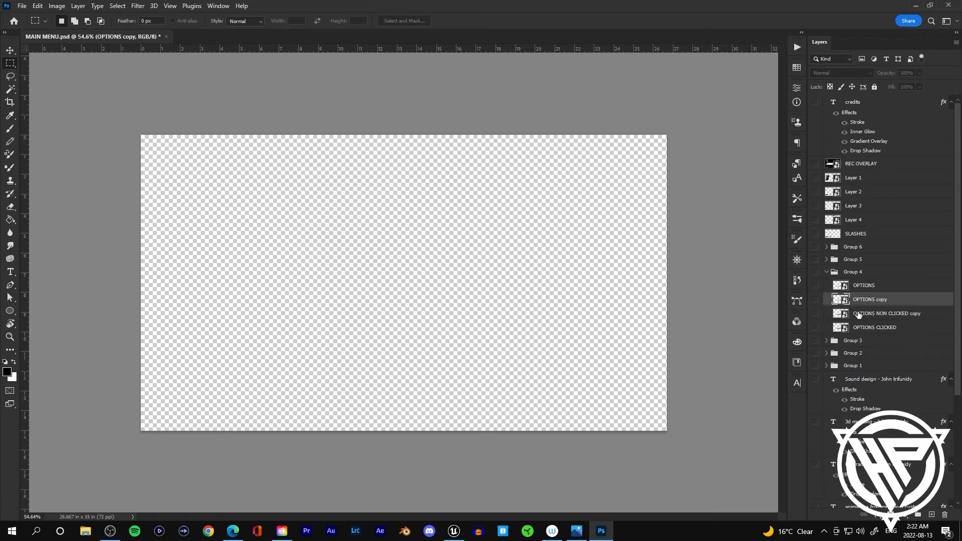
{"action": "left_click", "coordinate": [815, 299]}
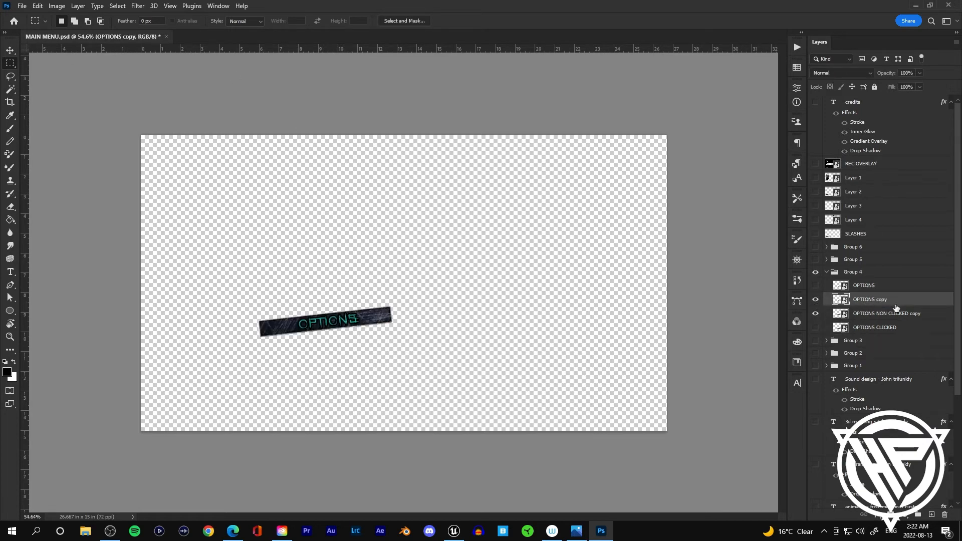
{"action": "left_click", "coordinate": [907, 316], "text": "ctrl"}
{"action": "right_click", "coordinate": [907, 318]}
{"action": "left_click", "coordinate": [827, 393]}
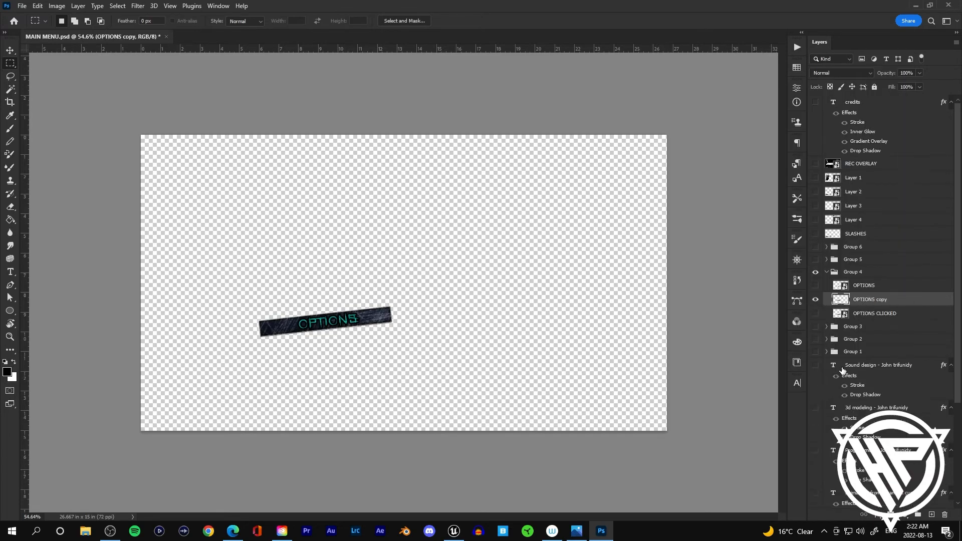
Step: Move OPTIONS copy above OPTIONS and merge the OPTIONS layer with the OPTIONS CLICKED layer
{"action": "left_click_drag", "start_coordinate": [868, 296], "coordinate": [862, 322]}
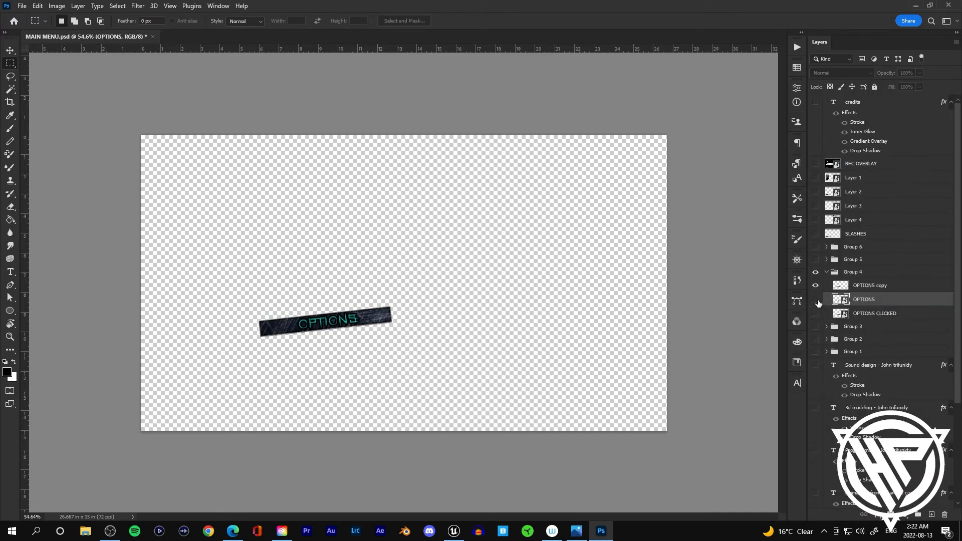
{"action": "left_click", "coordinate": [887, 313], "text": "ctrl"}
{"action": "right_click", "coordinate": [887, 313]}
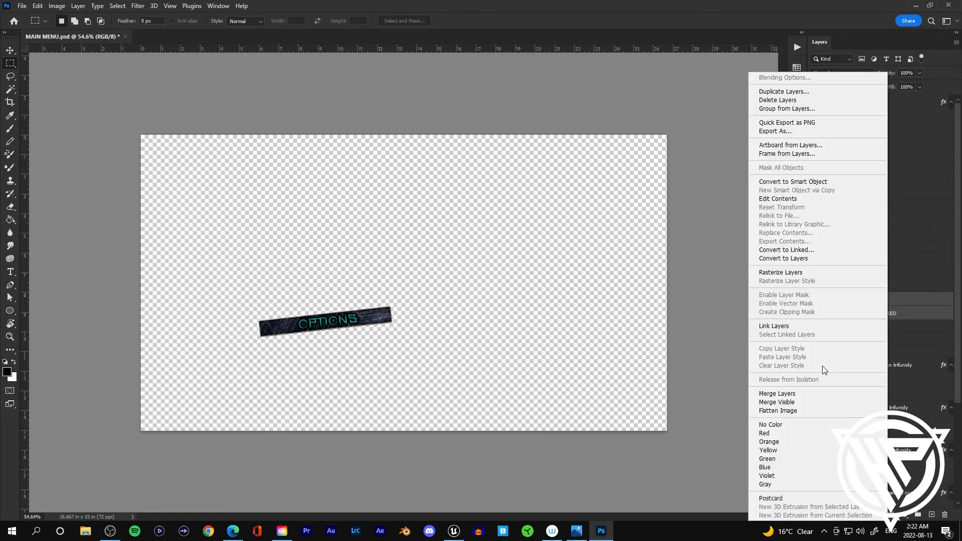
{"action": "left_click", "coordinate": [785, 393]}
Step: Convert the OPTIONS copy and OPTIONS layers to smart objects and open the OPTIONS copy contents
{"action": "right_click", "coordinate": [875, 281]}
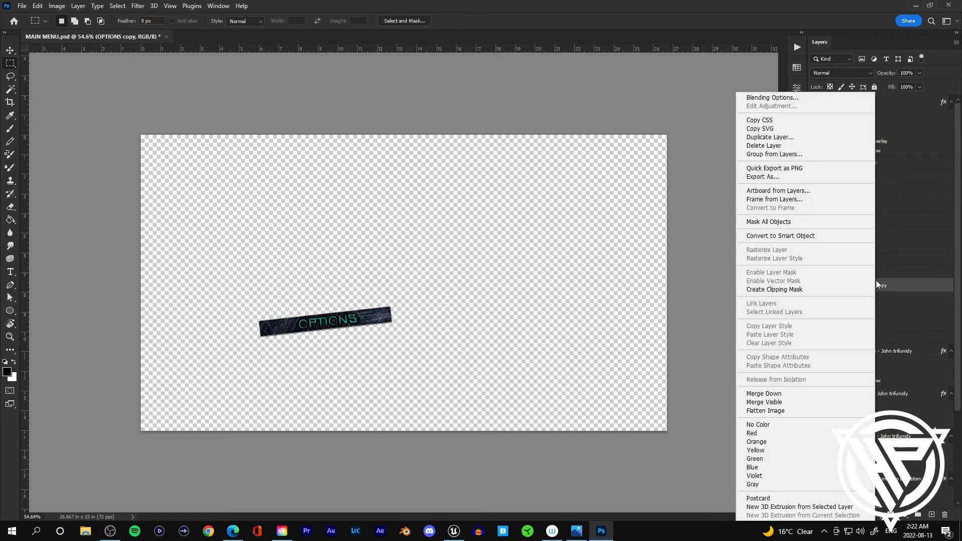
{"action": "left_click", "coordinate": [784, 235]}
{"action": "right_click", "coordinate": [867, 300]}
{"action": "left_click", "coordinate": [826, 234]}
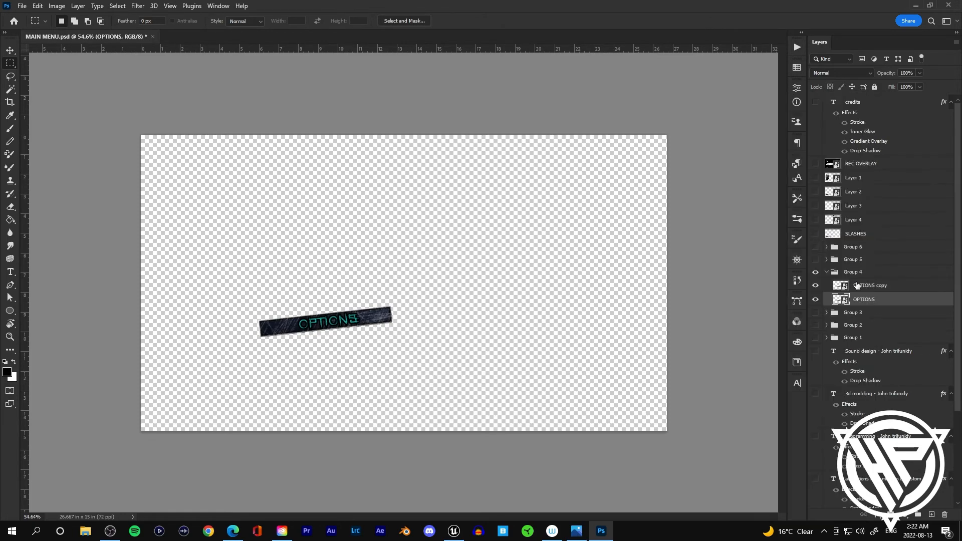
{"action": "double_click", "coordinate": [857, 285]}
Step: Export the OPTIONS copy contents as a PNG named OPTIONS unhighlighted into the Main Menu folder
{"action": "left_click", "coordinate": [21, 6]}
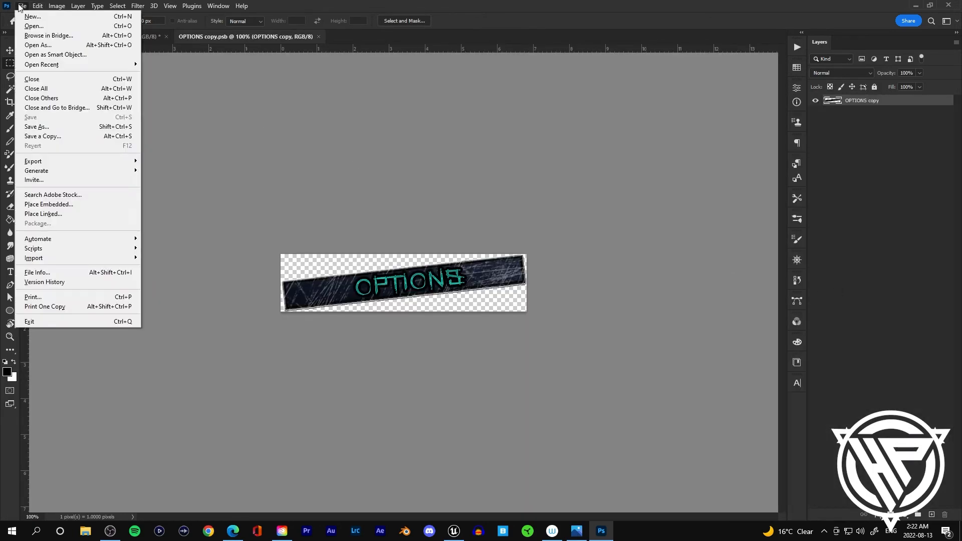
{"action": "mouse_move", "coordinate": [48, 161]}
{"action": "left_click", "coordinate": [165, 172]}
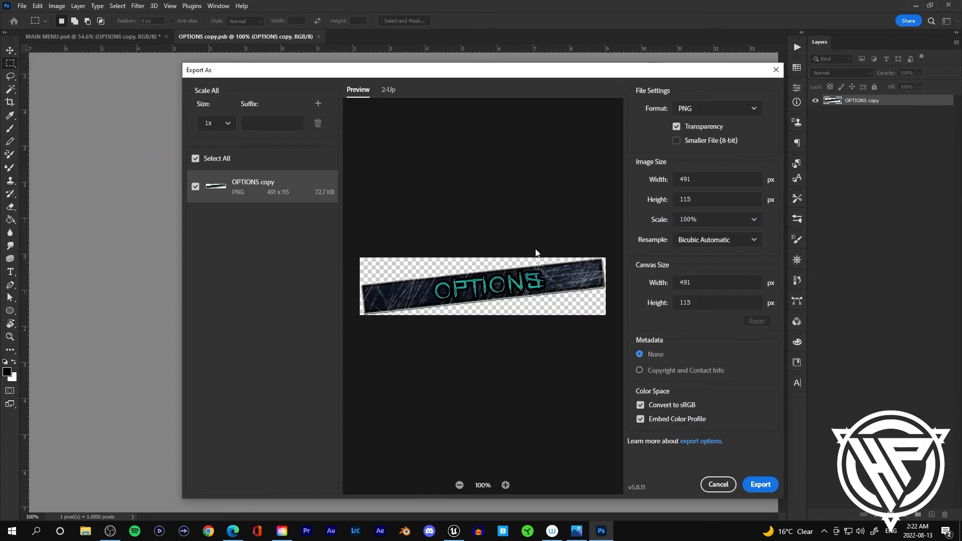
{"action": "left_click", "coordinate": [756, 482]}
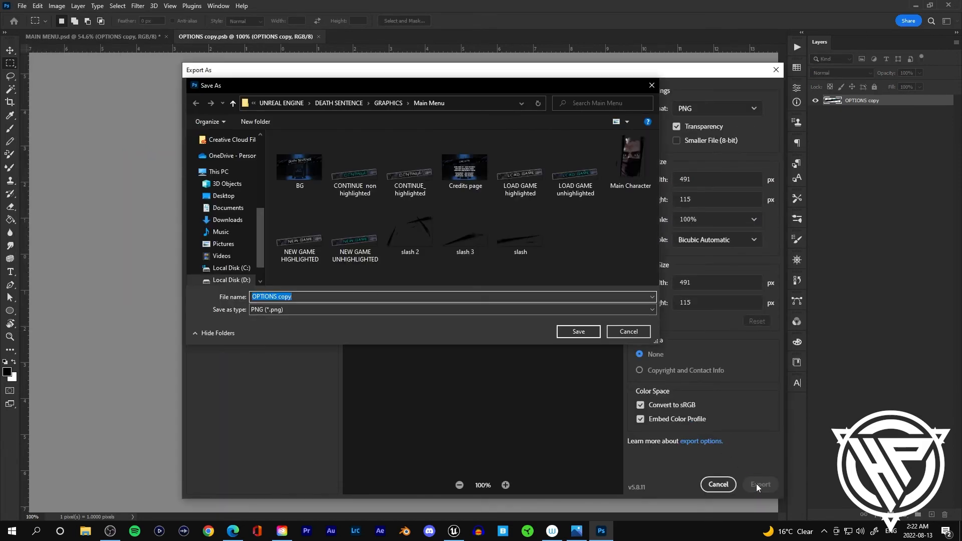
{"action": "key", "text": "Right"}
{"action": "key", "text": "BackSpace"}
{"action": "key", "text": "BackSpace"}
{"action": "key", "text": "BackSpace"}
{"action": "key", "text": "BackSpace"}
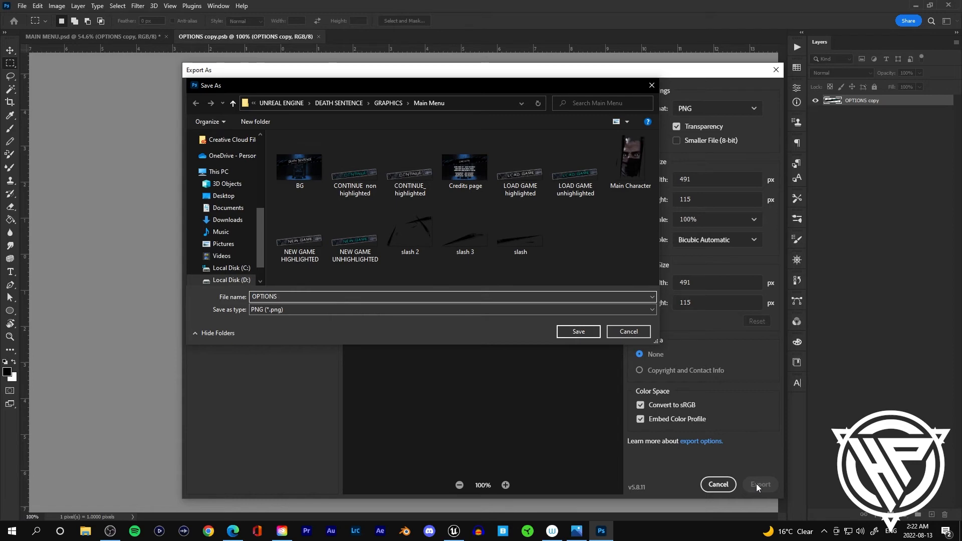
{"action": "type", "text": "unhighlighted"}
{"action": "key", "text": "Return"}
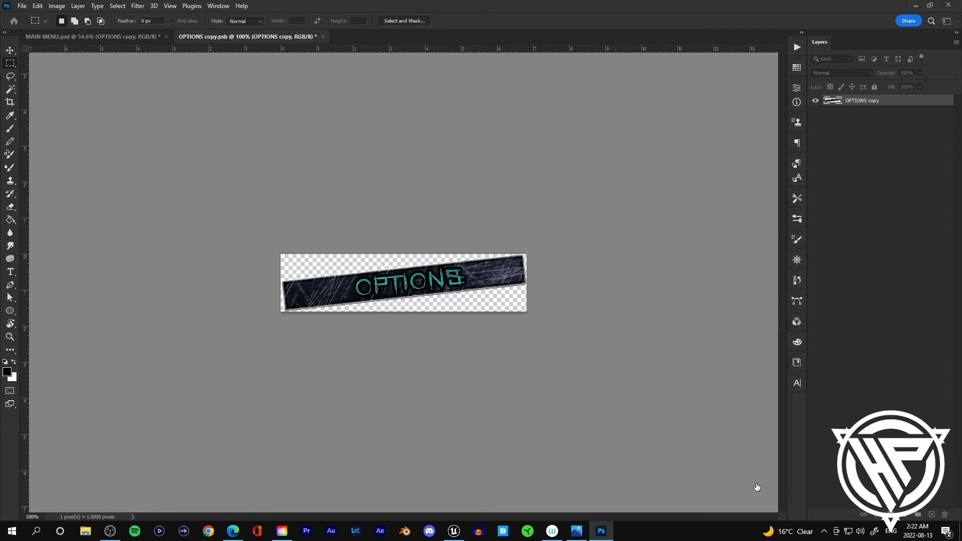
Step: Return to the main menu, open the OPTIONS smart object's contents and start exporting it as PNG
{"action": "left_click", "coordinate": [112, 36]}
{"action": "double_click", "coordinate": [842, 300]}
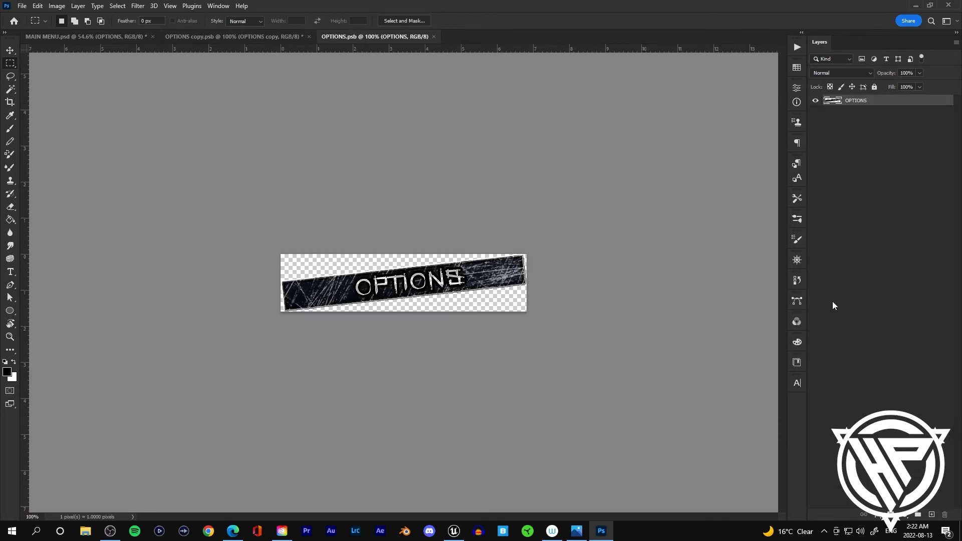
{"action": "left_click", "coordinate": [22, 6]}
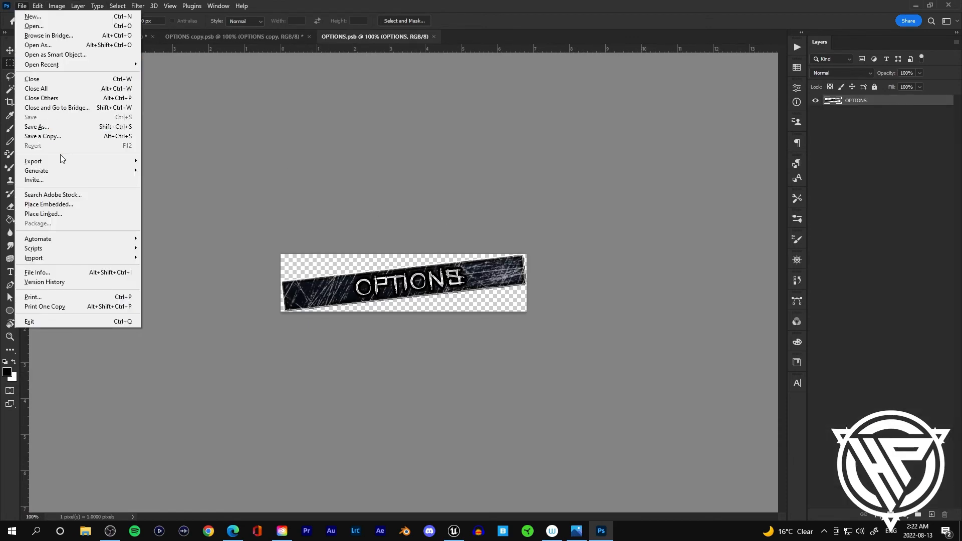
{"action": "mouse_move", "coordinate": [60, 160]}
{"action": "left_click", "coordinate": [204, 174]}
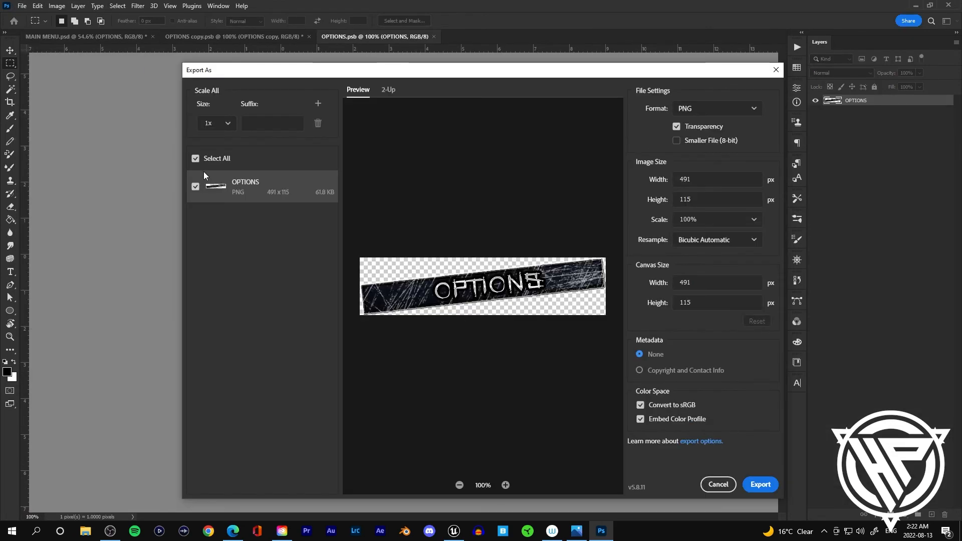
{"action": "left_click", "coordinate": [760, 484]}
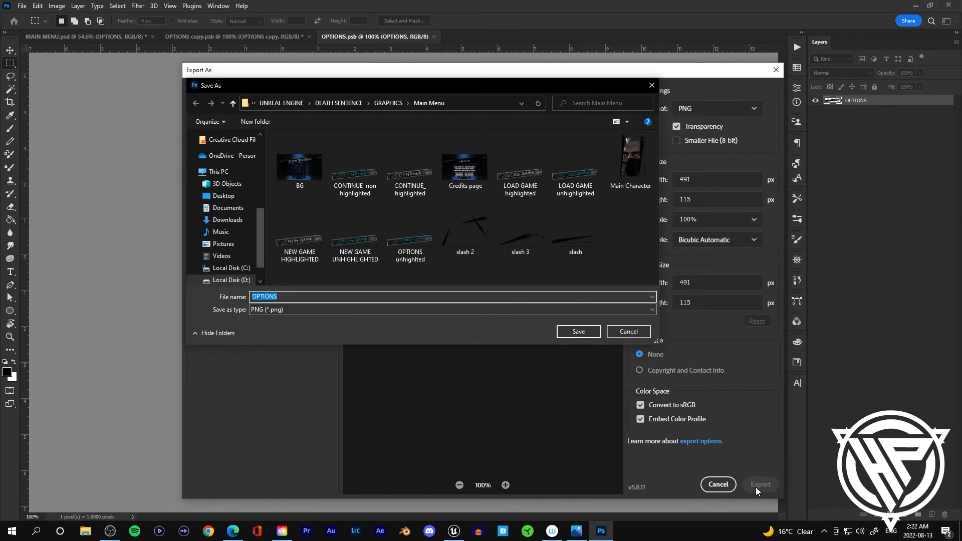
Step: Rename the LOAD GAME copy export file so it ends with unhighlighted
{"action": "key", "text": "Right"}
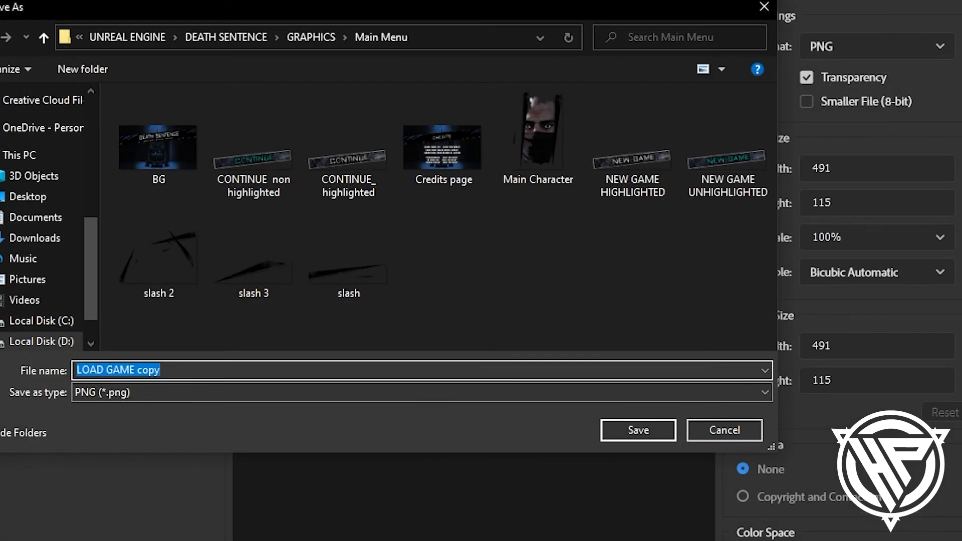
{"action": "key", "text": "Right"}
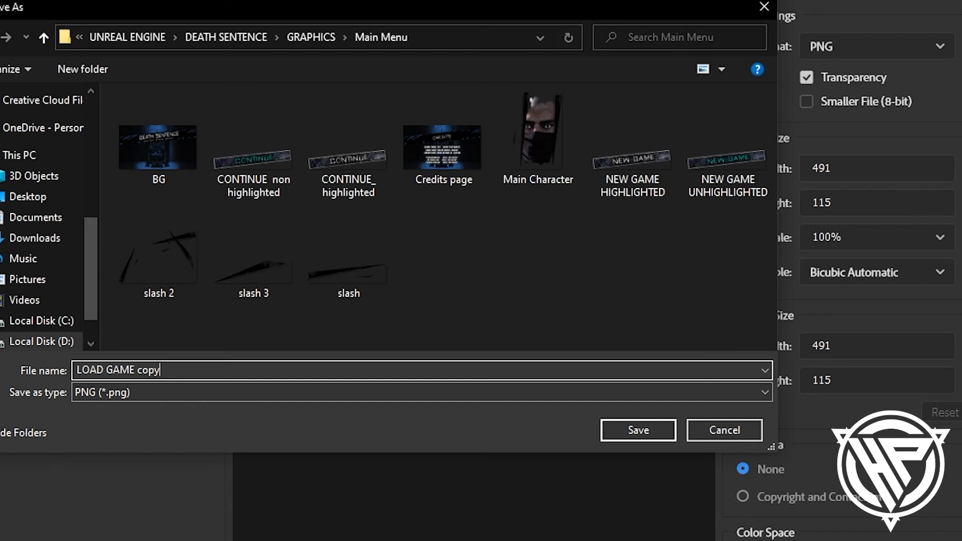
{"action": "key", "text": "BackSpace"}
{"action": "key", "text": "BackSpace"}
{"action": "type", "text": "unhighli"}
{"action": "type", "text": "g"}
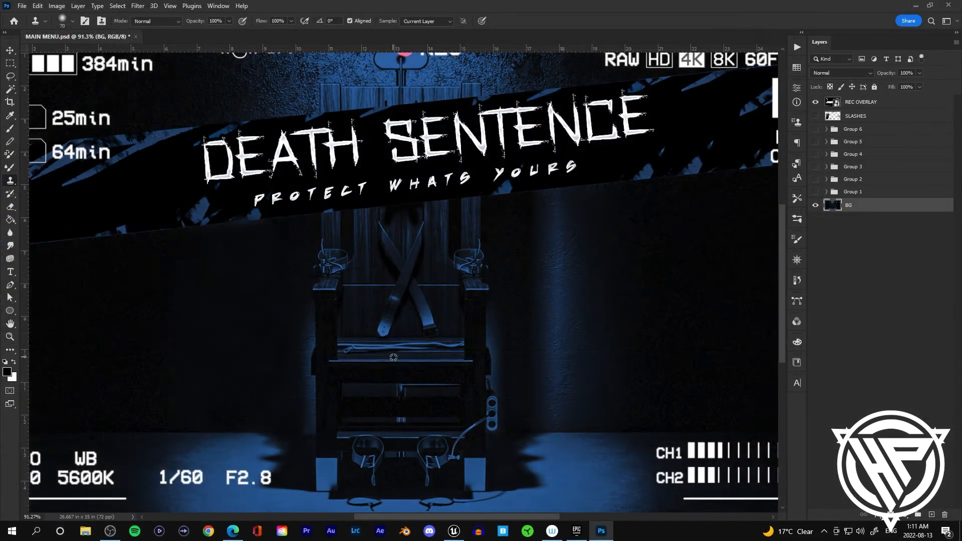
Step: Hide the REC OVERLAY layer on the main menu design
{"action": "scroll", "coordinate": [393, 357], "scroll_direction": "down", "scroll_amount": 5}
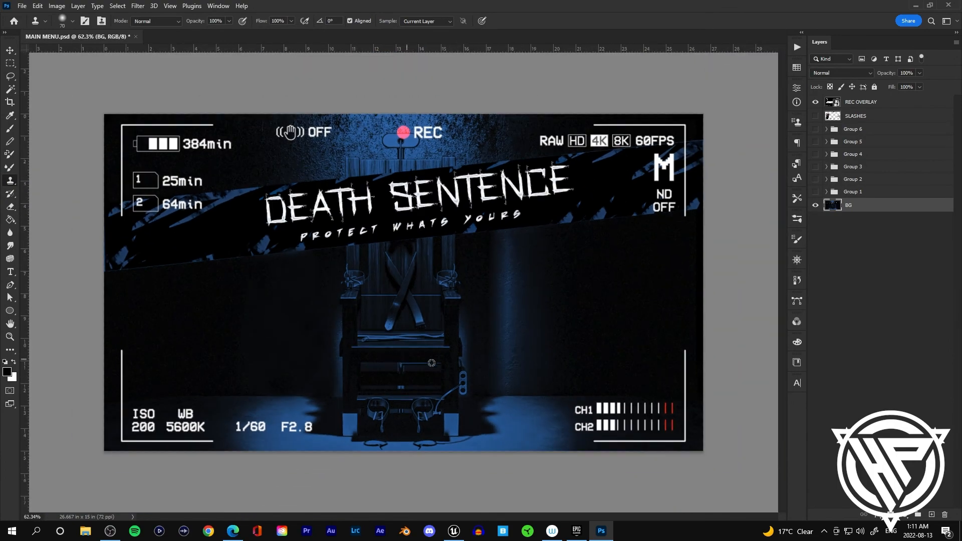
{"action": "scroll", "coordinate": [481, 386], "scroll_direction": "up", "scroll_amount": 2}
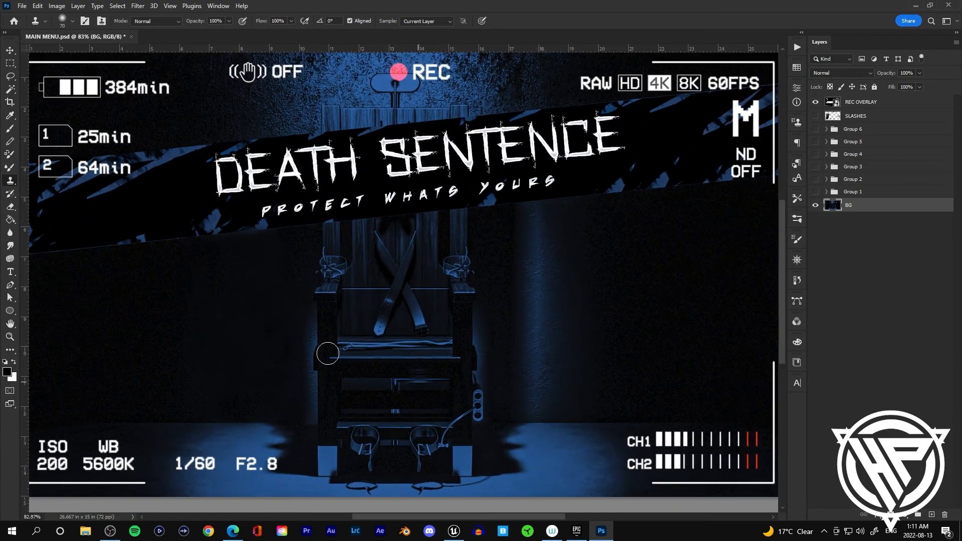
{"action": "scroll", "coordinate": [402, 382], "scroll_direction": "down", "scroll_amount": 1}
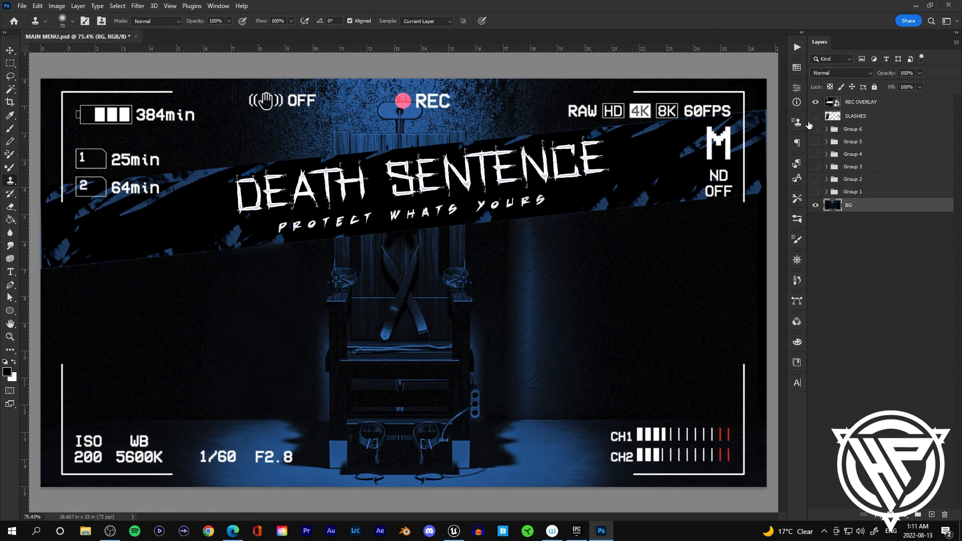
{"action": "left_click", "coordinate": [815, 102]}
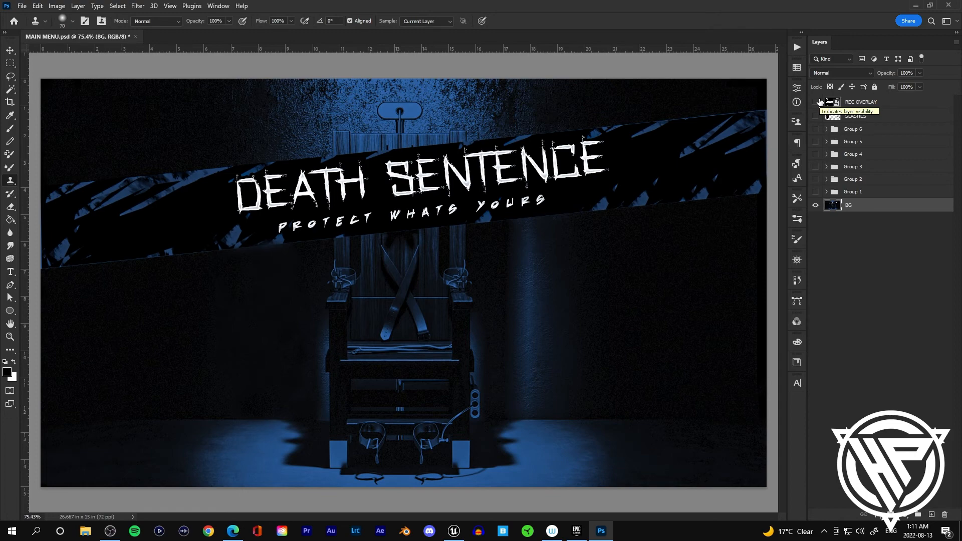
Step: Paint over the banner area on the BG copy layer with the brush
{"action": "mouse_move", "coordinate": [208, 190]}
{"action": "left_mouse_down"}
{"action": "mouse_move", "coordinate": [144, 208]}
{"action": "mouse_move", "coordinate": [277, 181]}
{"action": "mouse_move", "coordinate": [454, 119]}
{"action": "mouse_move", "coordinate": [578, 97]}
{"action": "mouse_move", "coordinate": [596, 187]}
{"action": "mouse_move", "coordinate": [135, 157]}
{"action": "mouse_move", "coordinate": [92, 178]}
{"action": "left_mouse_up"}
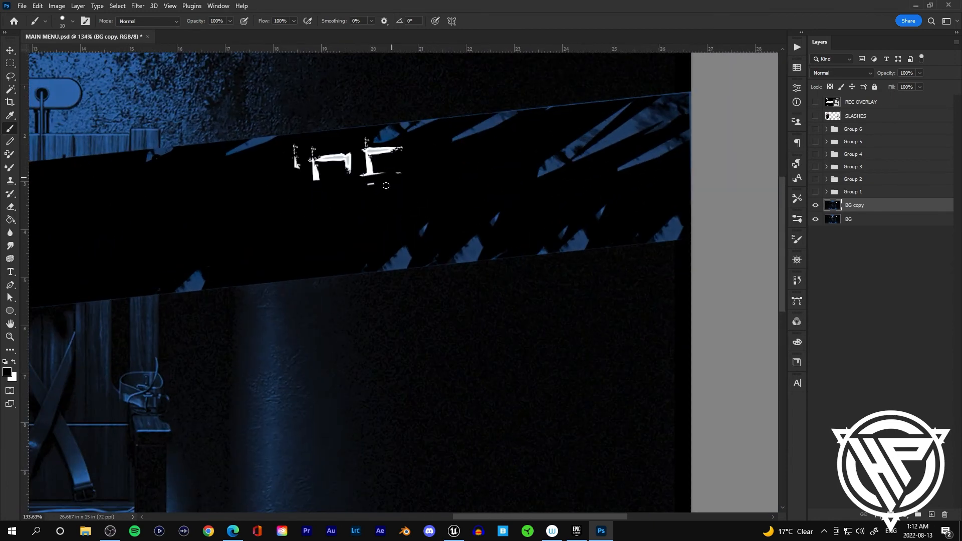
{"action": "left_click_drag", "start_coordinate": [381, 168], "coordinate": [323, 163]}
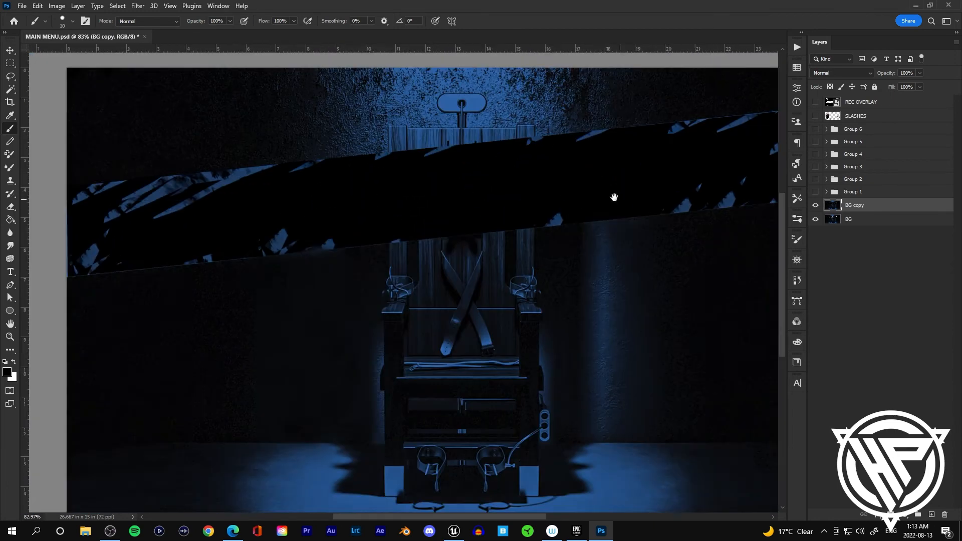
Step: Add a white "credits" text title on the banner
{"action": "key", "text": "t"}
{"action": "left_click", "coordinate": [185, 194]}
{"action": "type", "text": "credits"}
{"action": "left_click", "coordinate": [770, 440]}
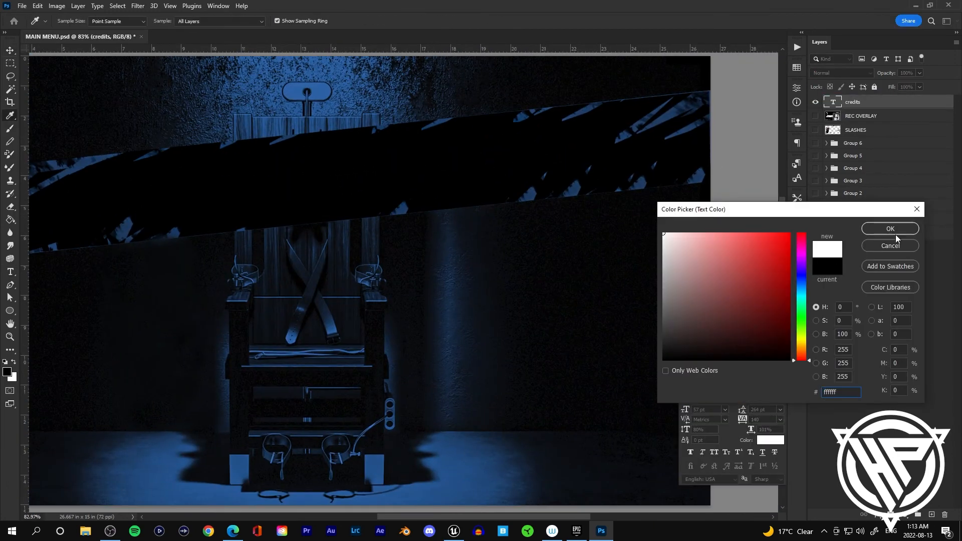
{"action": "left_click", "coordinate": [890, 229]}
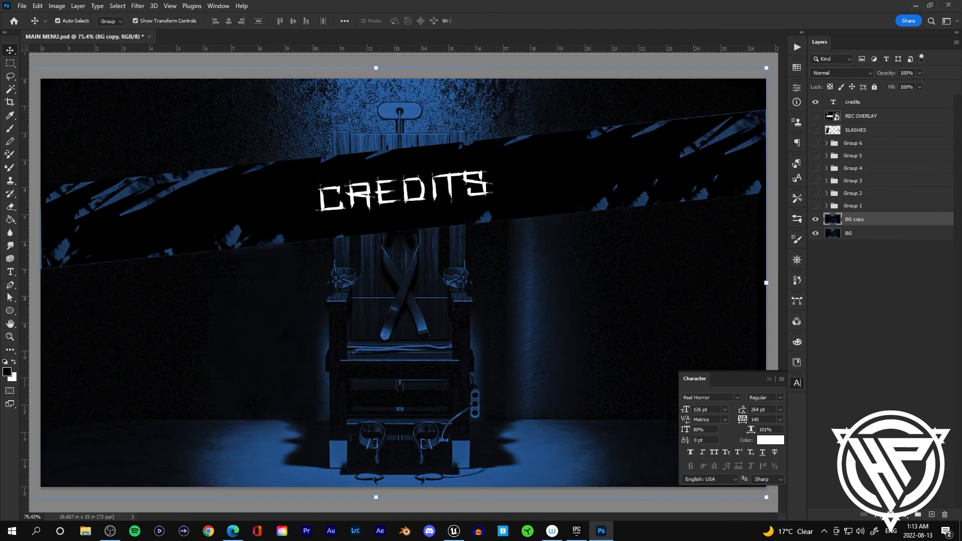
Step: Add a text line reading "GAME MADE BY" followed by the creator's name below the title
{"action": "key", "text": "alt+Tab"}
{"action": "key", "text": "alt+Tab"}
{"action": "key", "text": "t"}
{"action": "left_click", "coordinate": [211, 304]}
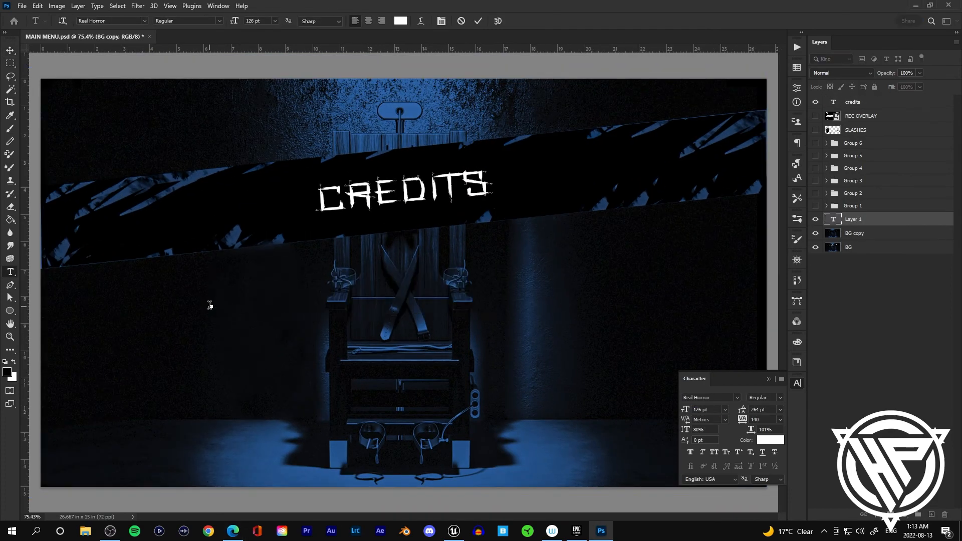
{"action": "type", "text": "GAME MADE BY"}
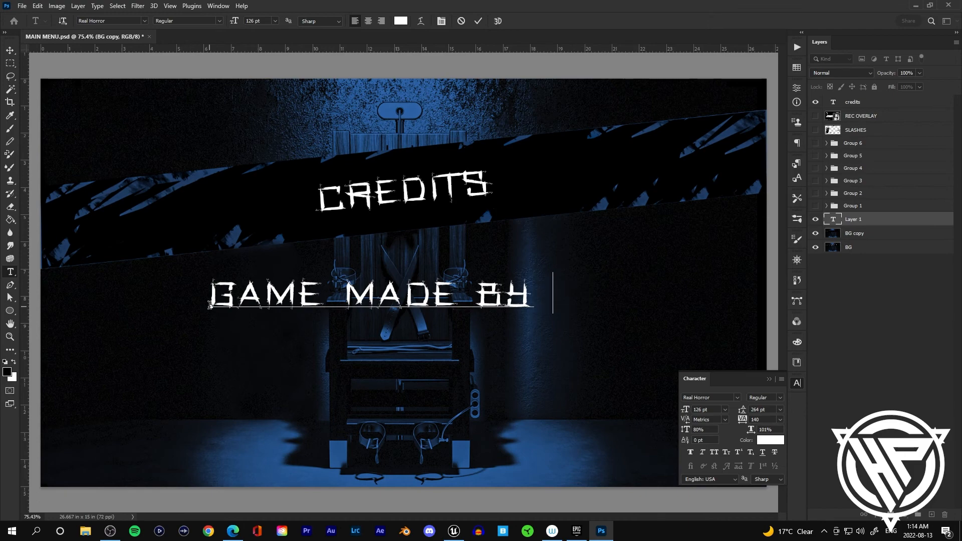
{"action": "type", "text": " John Trifunidy"}
Step: Set that line's font to Neuflash BB at 81 pt and reposition it under the title
{"action": "left_click", "coordinate": [10, 50]}
{"action": "left_click", "coordinate": [737, 397]}
{"action": "left_click", "coordinate": [729, 50]}
{"action": "left_click_drag", "start_coordinate": [744, 419], "coordinate": [662, 406]}
{"action": "left_click_drag", "start_coordinate": [443, 299], "coordinate": [487, 314]}
Step: Insert a hyphen after "by" in the credit line
{"action": "left_click", "coordinate": [10, 272]}
{"action": "left_click", "coordinate": [390, 285]}
{"action": "type", "text": "-"}
{"action": "left_click", "coordinate": [10, 51]}
Step: Duplicate the credit line and change the copy's text to "Game made using unreal engine"
{"action": "key", "text": "ctrl+j"}
{"action": "left_click", "coordinate": [10, 272]}
{"action": "left_click", "coordinate": [580, 312]}
{"action": "key", "text": "BackSpace"}
{"action": "key", "text": "BackSpace"}
{"action": "key", "text": "BackSpace"}
{"action": "key", "text": "BackSpace"}
{"action": "key", "text": "BackSpace"}
{"action": "key", "text": "BackSpace"}
{"action": "key", "text": "BackSpace"}
{"action": "key", "text": "BackSpace"}
{"action": "key", "text": "BackSpace"}
{"action": "key", "text": "BackSpace"}
{"action": "key", "text": "BackSpace"}
{"action": "key", "text": "BackSpace"}
{"action": "key", "text": "BackSpace"}
{"action": "key", "text": "BackSpace"}
{"action": "key", "text": "BackSpace"}
{"action": "key", "text": "BackSpace"}
{"action": "key", "text": "BackSpace"}
{"action": "key", "text": "BackSpace"}
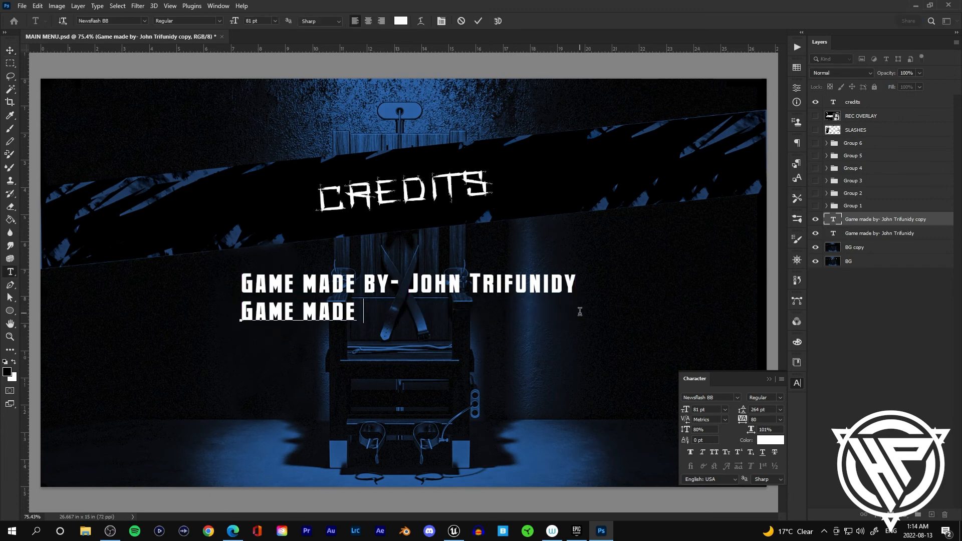
{"action": "type", "text": "using unreal engine"}
{"action": "left_click", "coordinate": [10, 51]}
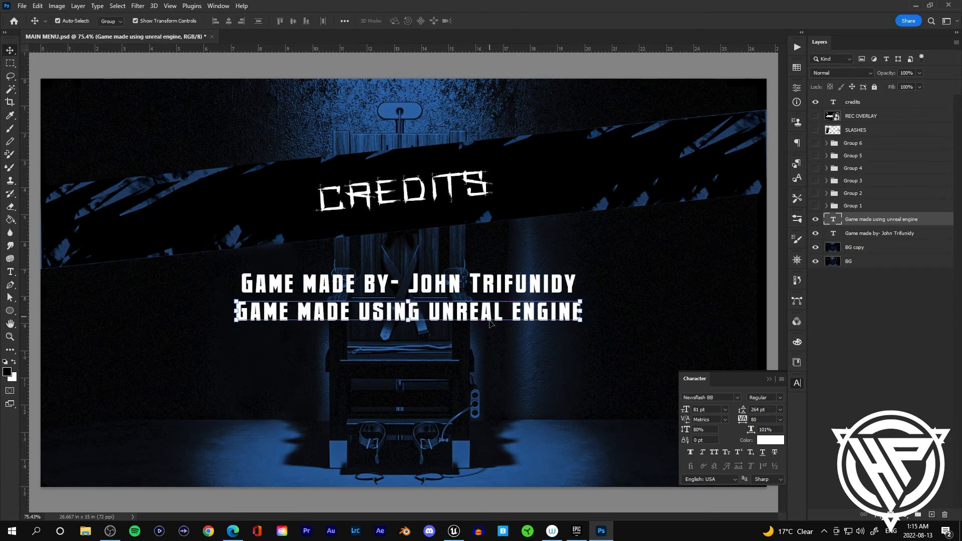
Step: Reduce the unreal engine line to 70 pt and position it under the first line
{"action": "left_click_drag", "start_coordinate": [684, 409], "coordinate": [679, 409]}
{"action": "left_click_drag", "start_coordinate": [433, 309], "coordinate": [451, 331]}
Step: Duplicate the unreal engine line and change the copy's text to "animations from mixamo & custom"
{"action": "key", "text": "ctrl+j"}
{"action": "left_click", "coordinate": [10, 272]}
{"action": "triple_click", "coordinate": [273, 334]}
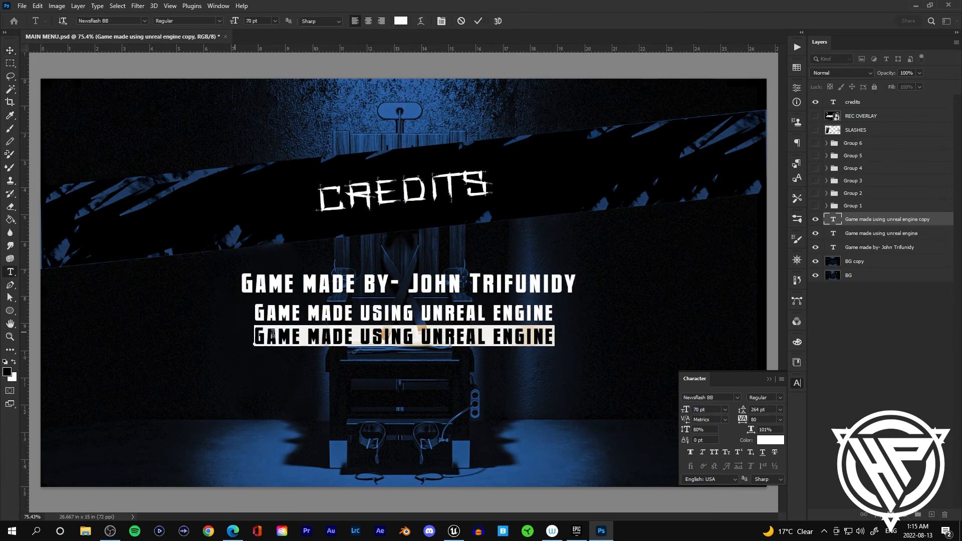
{"action": "type", "text": "animations from mixamo"}
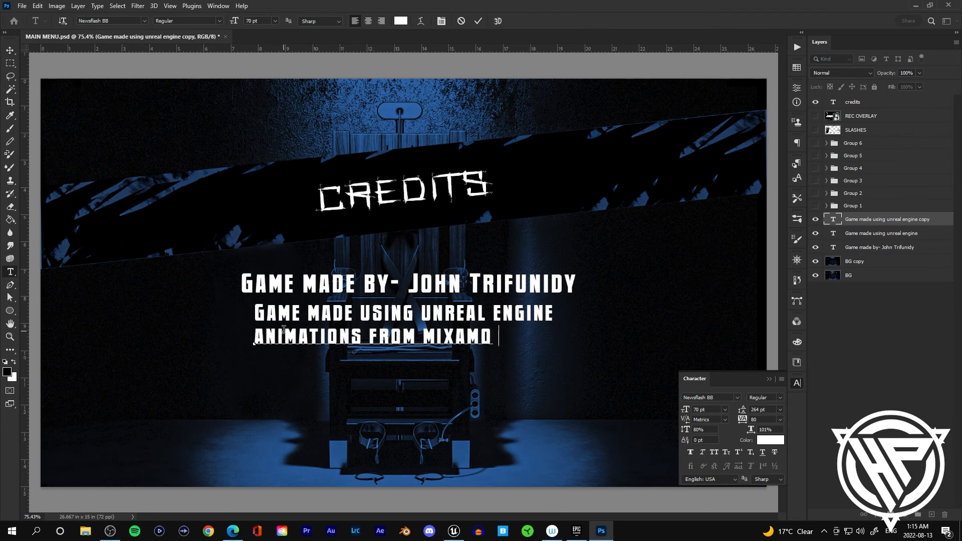
{"action": "type", "text": " & custom"}
{"action": "left_click", "coordinate": [10, 51]}
Step: Duplicate the line again, move the copy lower, and retype it as "Programming - " plus the creator's name
{"action": "left_click_drag", "start_coordinate": [477, 334], "coordinate": [450, 376]}
{"action": "key", "text": "ctrl+j"}
{"action": "left_click", "coordinate": [10, 272]}
{"action": "left_click_drag", "start_coordinate": [579, 379], "coordinate": [214, 373]}
{"action": "type", "text": "Programmi"}
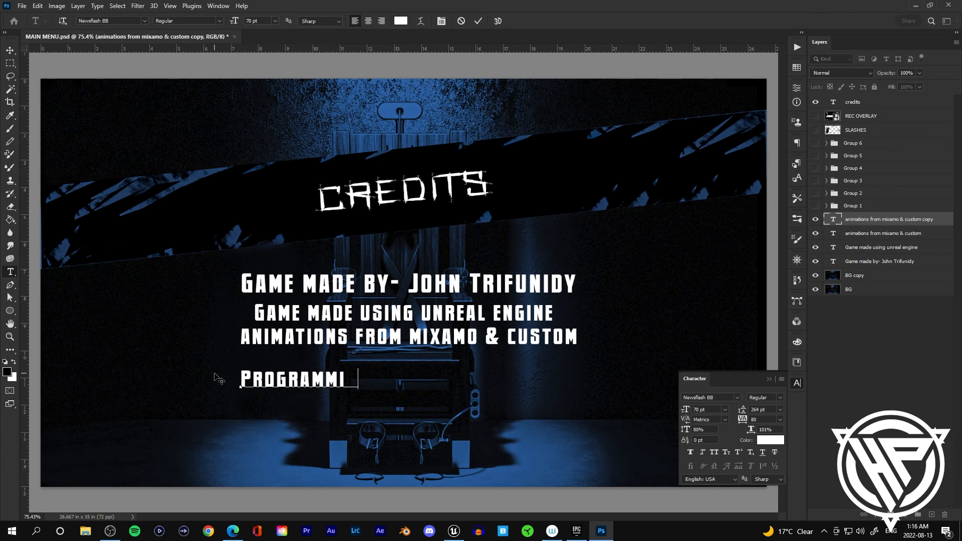
{"action": "type", "text": "ng - John trifunidu"}
{"action": "key", "text": "BackSpace"}
{"action": "type", "text": "y"}
{"action": "key", "text": "ctrl+Return"}
Step: Duplicate the Programming line twice into a stacked list and change the middle copy's role to "3D modelling"
{"action": "key", "text": "v"}
{"action": "left_click_drag", "start_coordinate": [409, 381], "coordinate": [424, 429]}
{"action": "key", "text": "ctrl+j"}
{"action": "key", "text": "ctrl+j"}
{"action": "key", "text": "t"}
{"action": "left_click", "coordinate": [385, 402]}
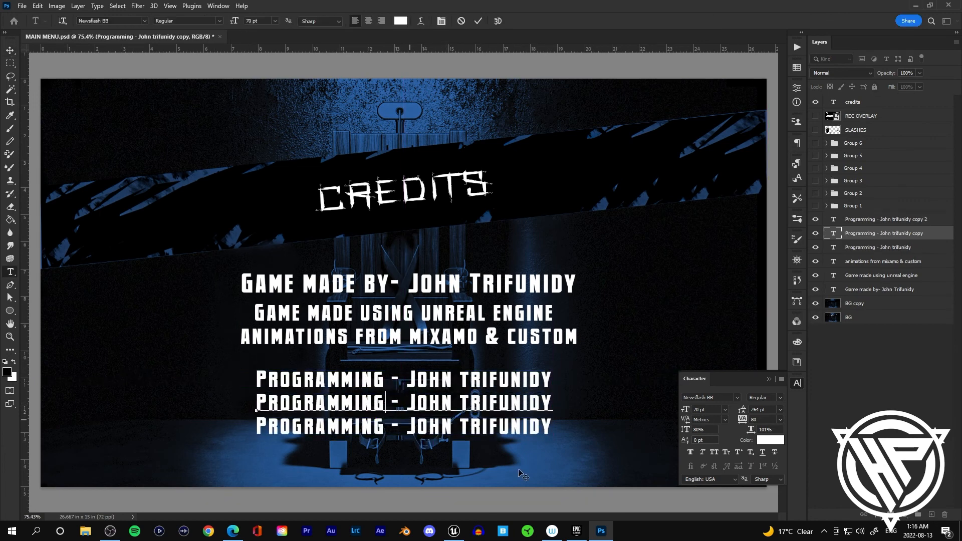
{"action": "key", "text": "BackSpace"}
{"action": "key", "text": "BackSpace"}
{"action": "key", "text": "BackSpace"}
{"action": "key", "text": "BackSpace"}
{"action": "key", "text": "BackSpace"}
{"action": "key", "text": "BackSpace"}
{"action": "key", "text": "BackSpace"}
{"action": "key", "text": "BackSpace"}
{"action": "key", "text": "BackSpace"}
{"action": "key", "text": "BackSpace"}
{"action": "key", "text": "BackSpace"}
{"action": "type", "text": "3D modelling"}
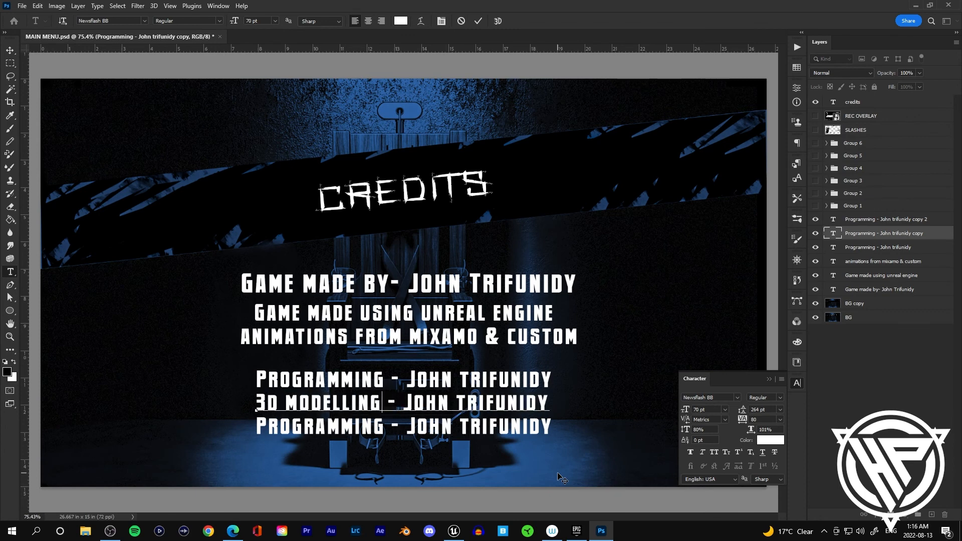
Step: Correct the middle line's role spelling to "3D modeling"
{"action": "key", "text": "alt+Tab"}
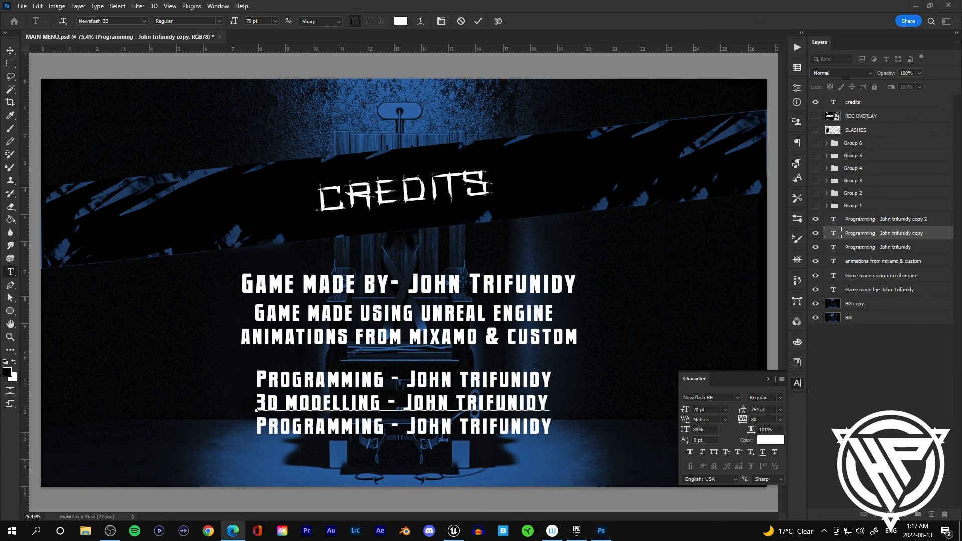
{"action": "left_click", "coordinate": [388, 400]}
{"action": "key", "text": "BackSpace"}
{"action": "key", "text": "BackSpace"}
{"action": "key", "text": "BackSpace"}
{"action": "key", "text": "BackSpace"}
{"action": "type", "text": "ing"}
{"action": "left_click", "coordinate": [10, 51]}
Step: Change the bottom line's role to "Sound design"
{"action": "left_click_drag", "start_coordinate": [352, 402], "coordinate": [363, 428]}
{"action": "left_click", "coordinate": [358, 426]}
{"action": "key", "text": "alt+Tab"}
{"action": "double_click", "coordinate": [543, 426]}
{"action": "left_click", "coordinate": [385, 426]}
{"action": "key", "text": "BackSpace"}
{"action": "key", "text": "BackSpace"}
{"action": "key", "text": "BackSpace"}
{"action": "key", "text": "BackSpace"}
{"action": "key", "text": "BackSpace"}
{"action": "key", "text": "BackSpace"}
{"action": "key", "text": "BackSpace"}
{"action": "key", "text": "BackSpace"}
{"action": "key", "text": "BackSpace"}
{"action": "key", "text": "BackSpace"}
{"action": "key", "text": "BackSpace"}
{"action": "type", "text": "Sound design"}
{"action": "left_click", "coordinate": [10, 50]}
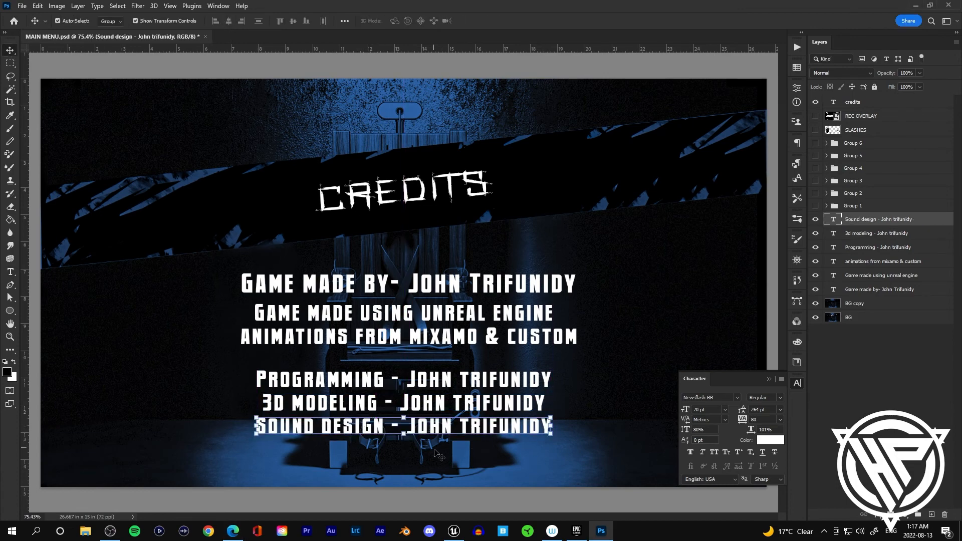
Step: Apply stroke and drop shadow layer effects to the "Game made by" credit line
{"action": "left_click", "coordinate": [33, 63]}
{"action": "scroll", "coordinate": [503, 339], "scroll_direction": "down", "scroll_amount": 2}
{"action": "scroll", "coordinate": [503, 339], "scroll_direction": "up", "scroll_amount": 1}
{"action": "key", "text": "ctrl+0"}
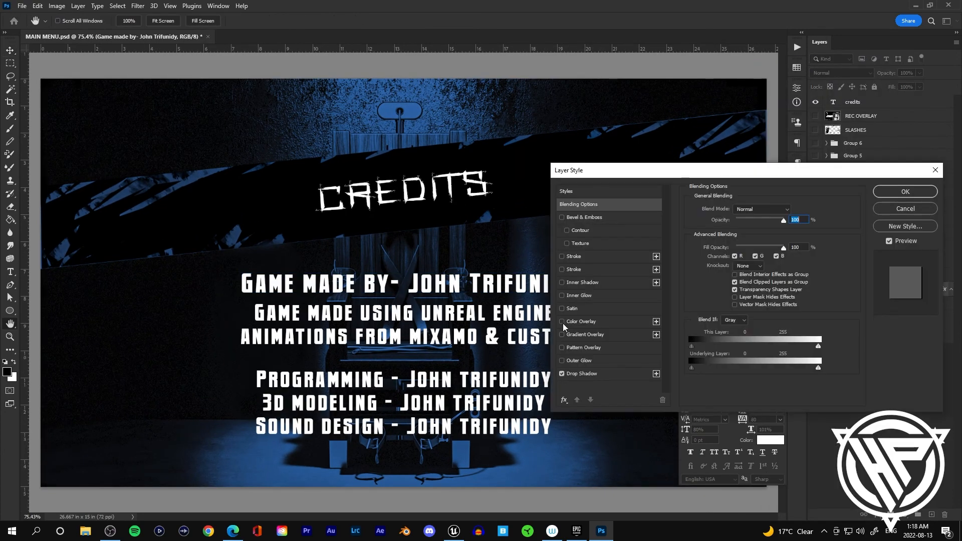
{"action": "left_click", "coordinate": [905, 192]}
Step: Copy the first credit line's layer style and paste it onto the other credit lines
{"action": "right_click", "coordinate": [885, 288]}
{"action": "left_click", "coordinate": [806, 402]}
{"action": "right_click", "coordinate": [881, 275]}
{"action": "left_click", "coordinate": [805, 410]}
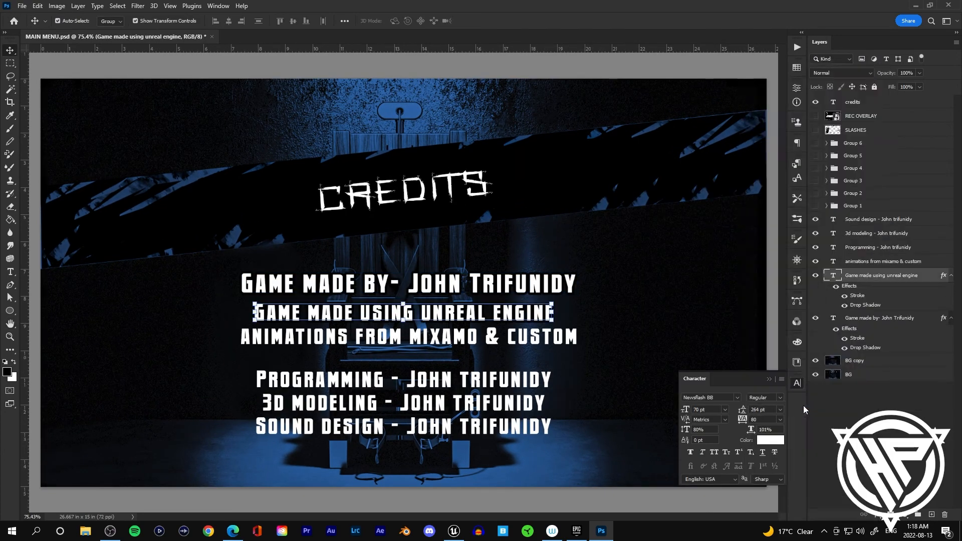
{"action": "right_click", "coordinate": [879, 261]}
{"action": "left_click", "coordinate": [804, 410]}
{"action": "right_click", "coordinate": [877, 247]}
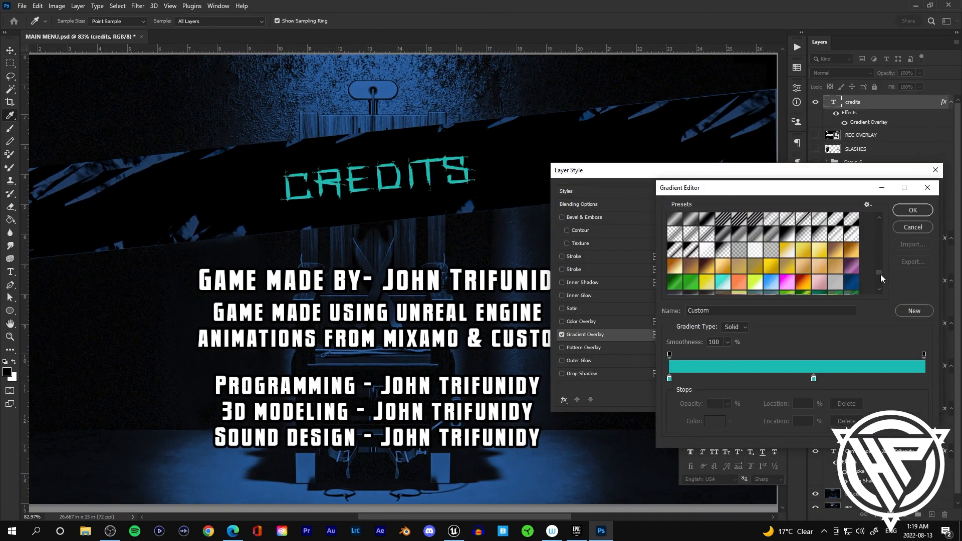
{"action": "scroll", "coordinate": [852, 251], "scroll_direction": "up", "scroll_amount": 2}
{"action": "left_click", "coordinate": [842, 228]}
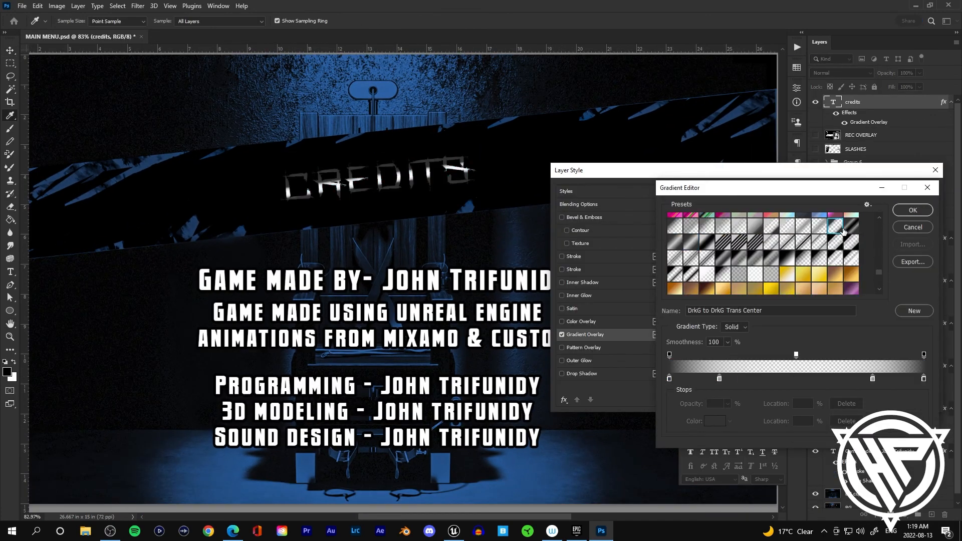
Step: Give the "credits" title a gradient overlay preset plus inner glow and bevel & emboss effects
{"action": "scroll", "coordinate": [828, 269], "scroll_direction": "up", "scroll_amount": 5}
{"action": "left_click", "coordinate": [802, 261]}
{"action": "scroll", "coordinate": [755, 257], "scroll_direction": "up", "scroll_amount": 2}
{"action": "left_click", "coordinate": [754, 256]}
{"action": "left_click", "coordinate": [912, 210]}
{"action": "left_click", "coordinate": [562, 295]}
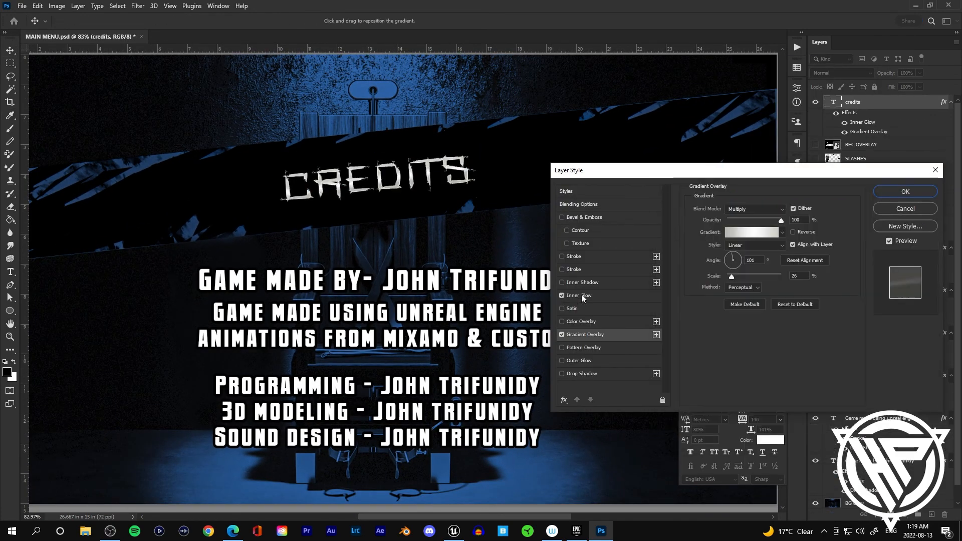
{"action": "left_click", "coordinate": [562, 218]}
{"action": "left_click", "coordinate": [905, 192]}
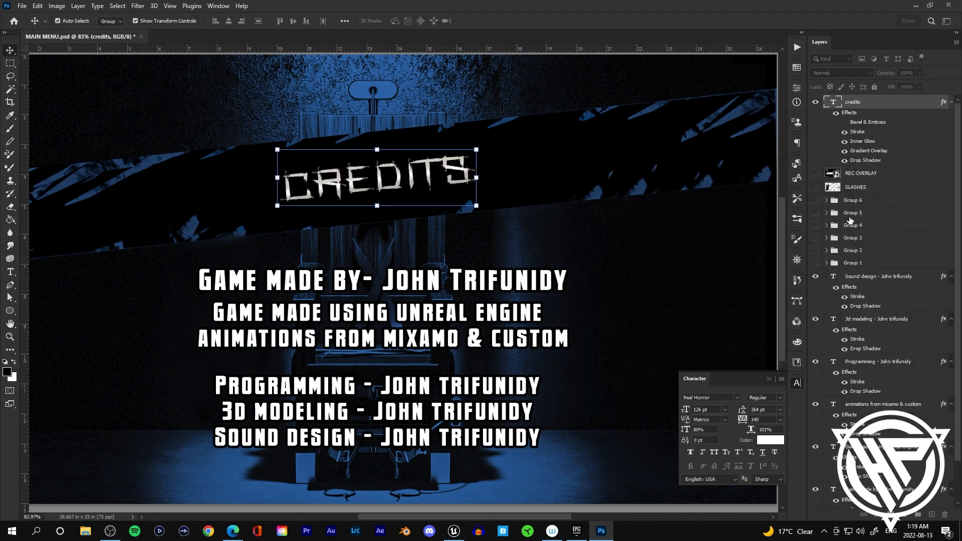
{"action": "left_click", "coordinate": [590, 272]}
{"action": "scroll", "coordinate": [591, 273], "scroll_direction": "down", "scroll_amount": 2}
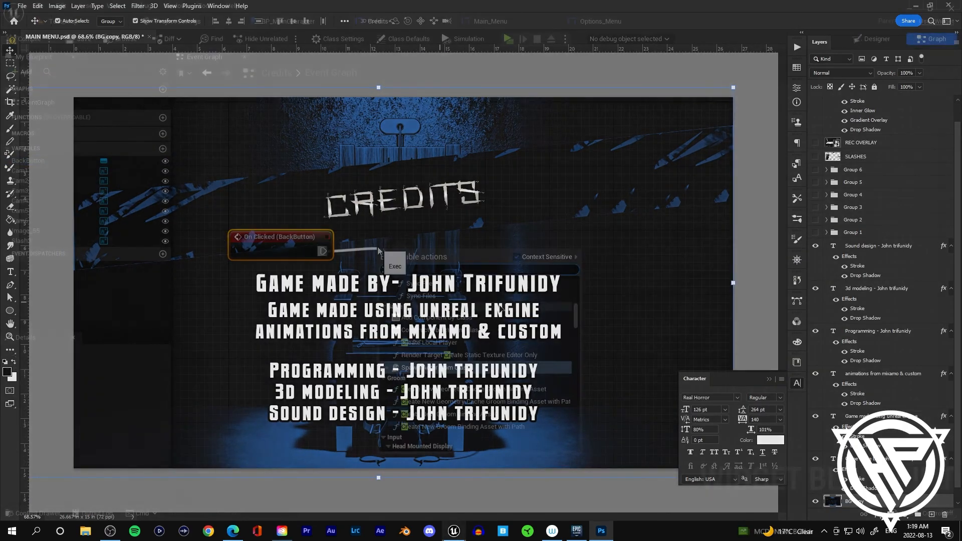